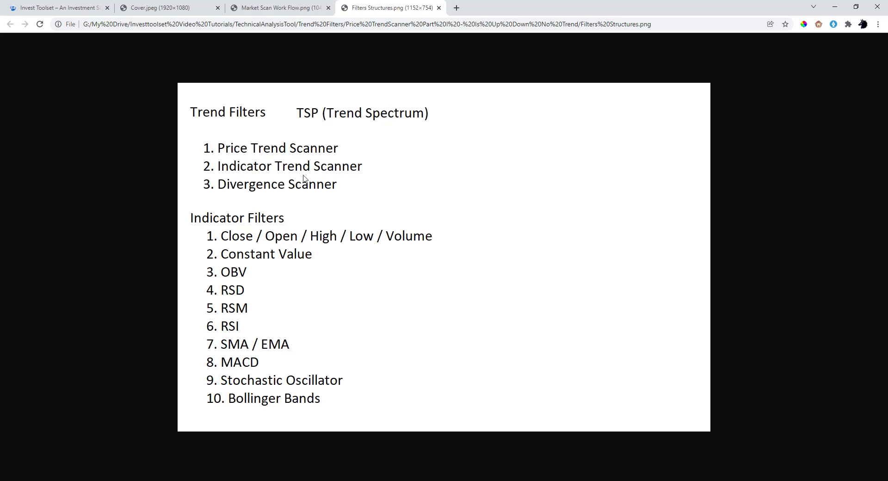
# Open the Trend Filter Function Documentation for the Technical Analysis Tool on the Invest Toolset website
pyautogui.click(166, 8)
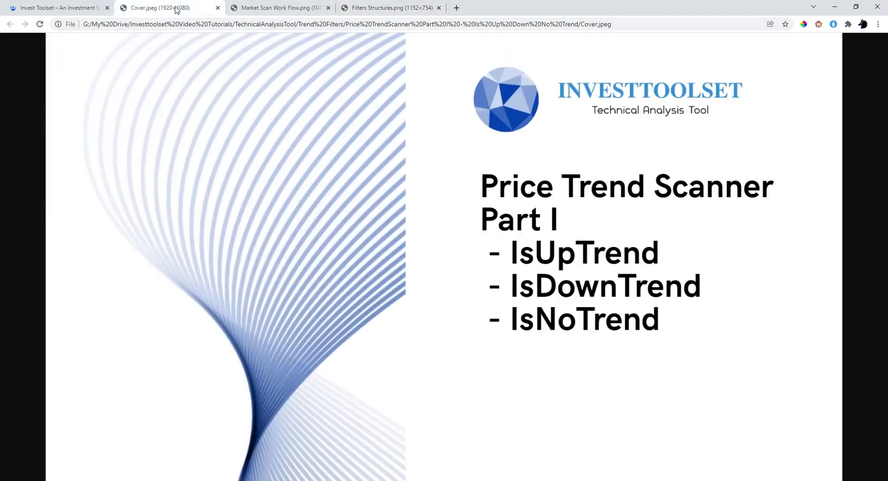
pyautogui.click(89, 9)
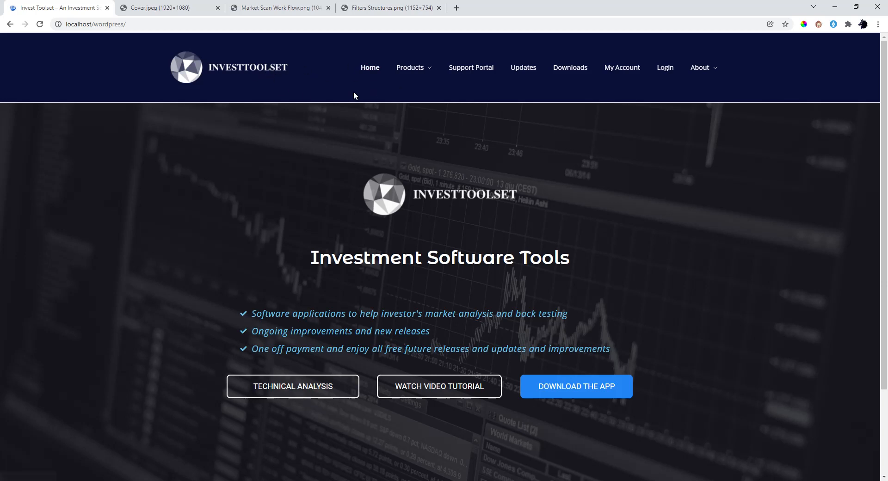
pyautogui.moveTo(420, 74)
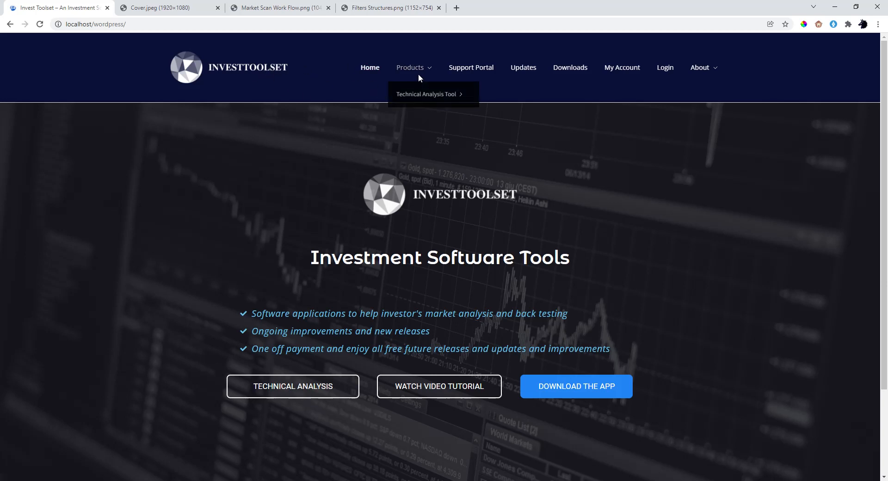
pyautogui.moveTo(434, 96)
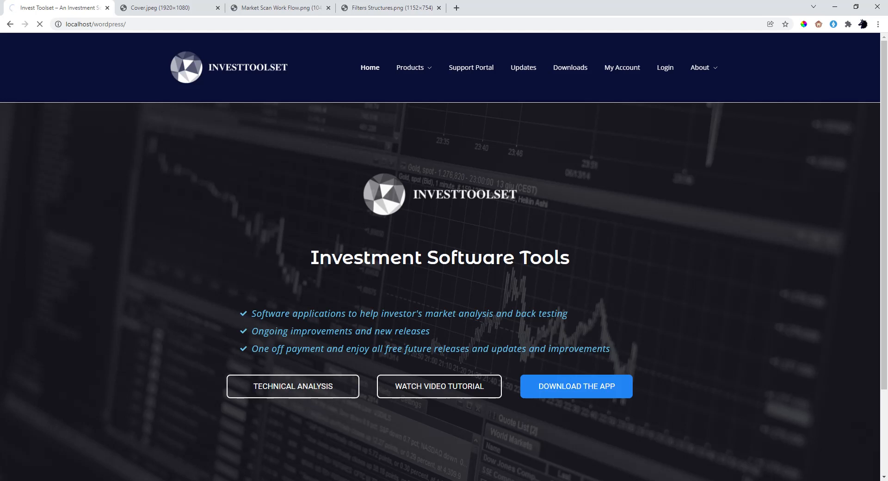
pyautogui.scroll(4, 495, 192)
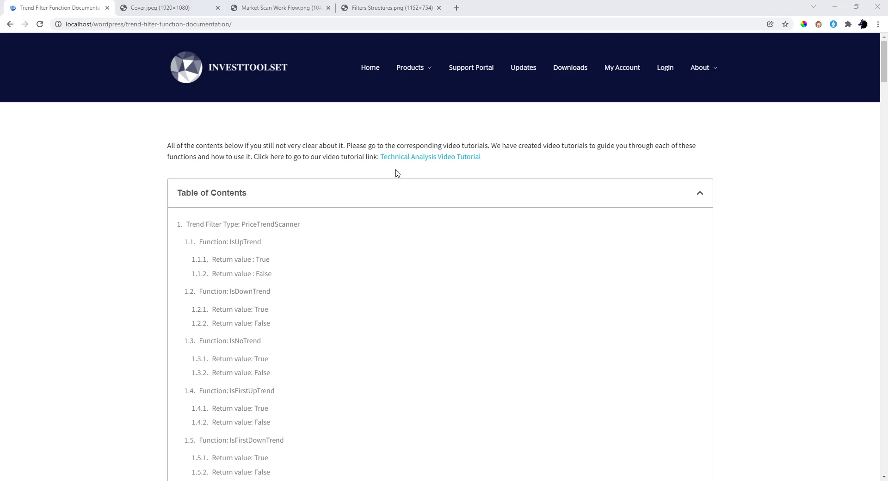
pyautogui.scroll(-1, 224, 220)
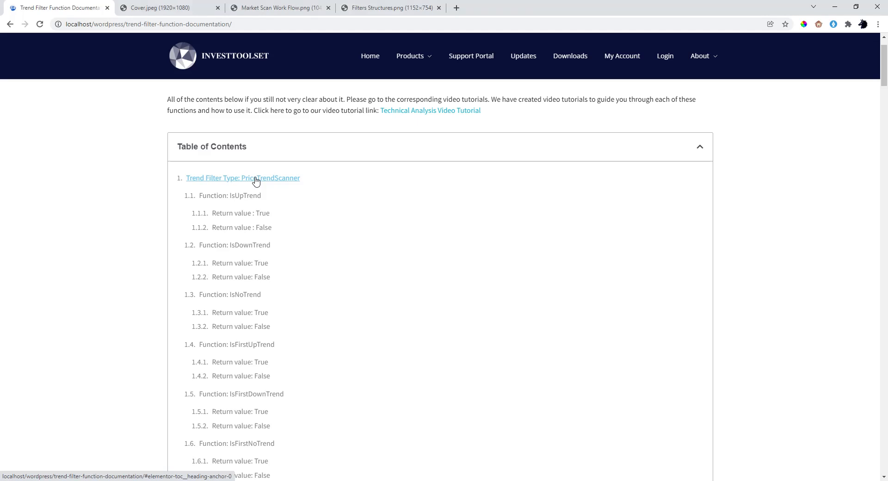
# Go to the PriceTrendScanner section and read its function descriptions from IsUpTrend through IsBullishConsolidation
pyautogui.click(255, 180)
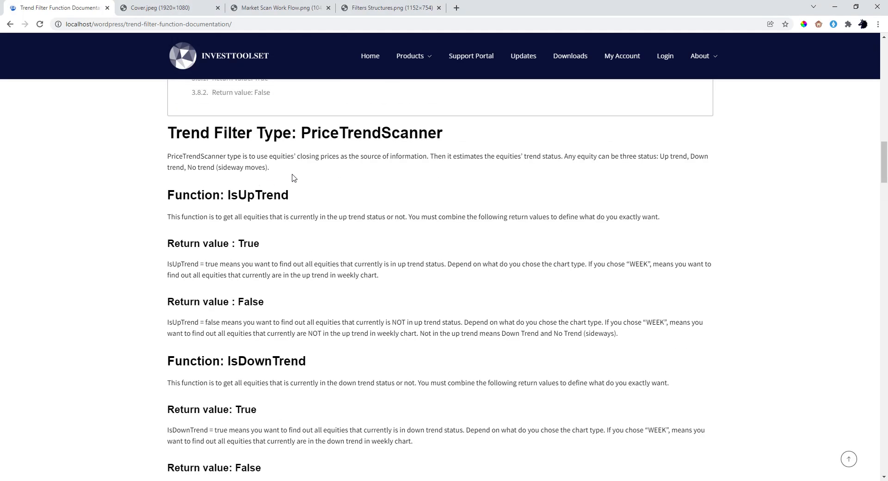
pyautogui.scroll(-1, 292, 175)
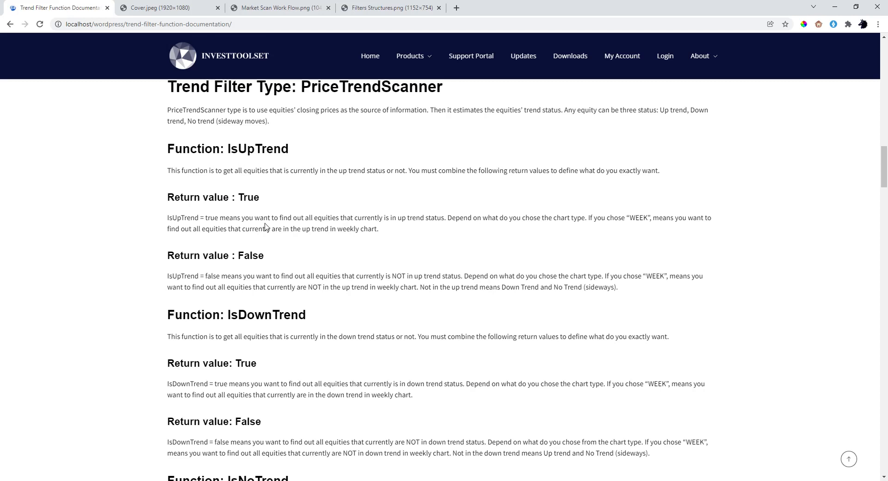
pyautogui.scroll(-9, 313, 202)
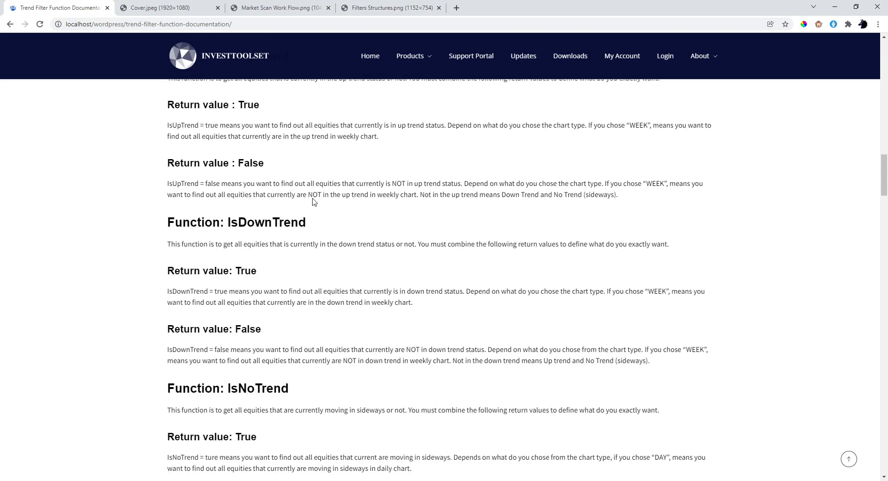
pyautogui.scroll(-11, 314, 200)
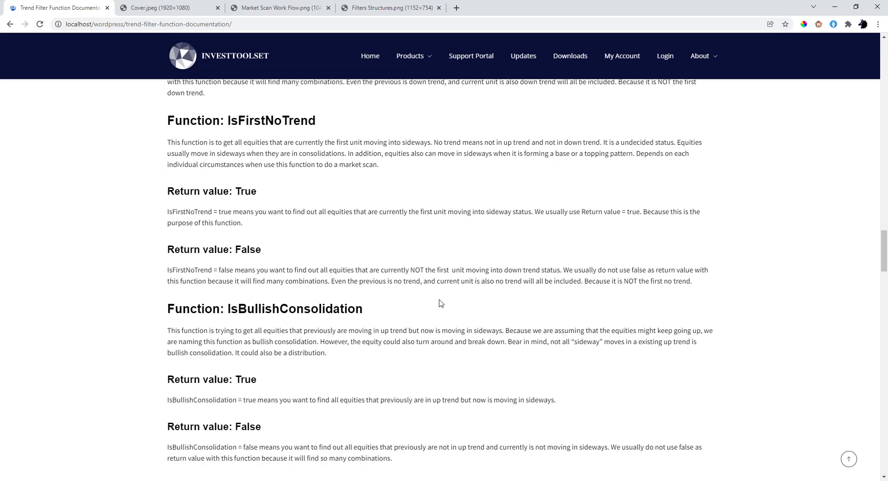
pyautogui.moveTo(228, 307); pyautogui.dragTo(374, 304)
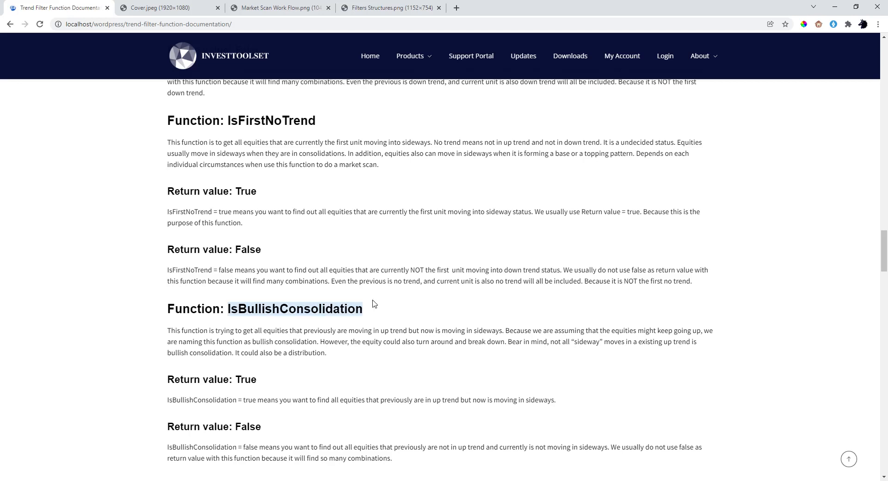
pyautogui.click(331, 356)
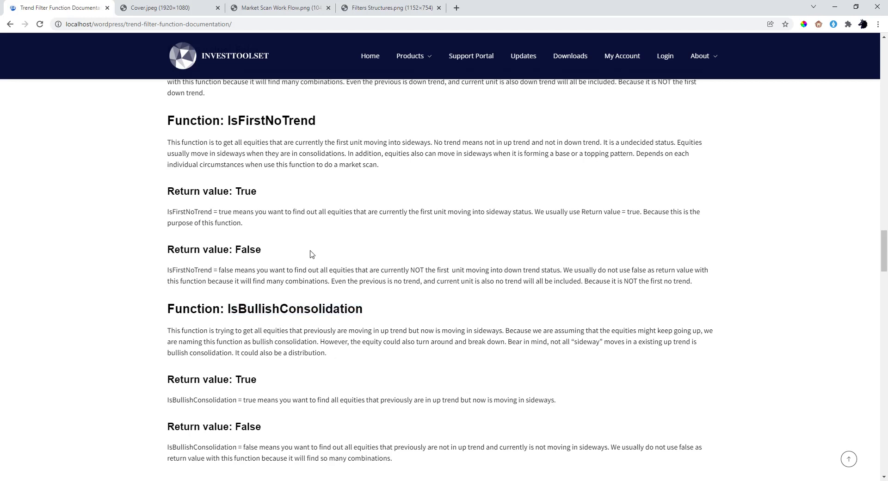
# Return to the table of contents, then review the PriceTrendScanner functions up to IsFirstDownTrend again
pyautogui.scroll(20, 350, 245)
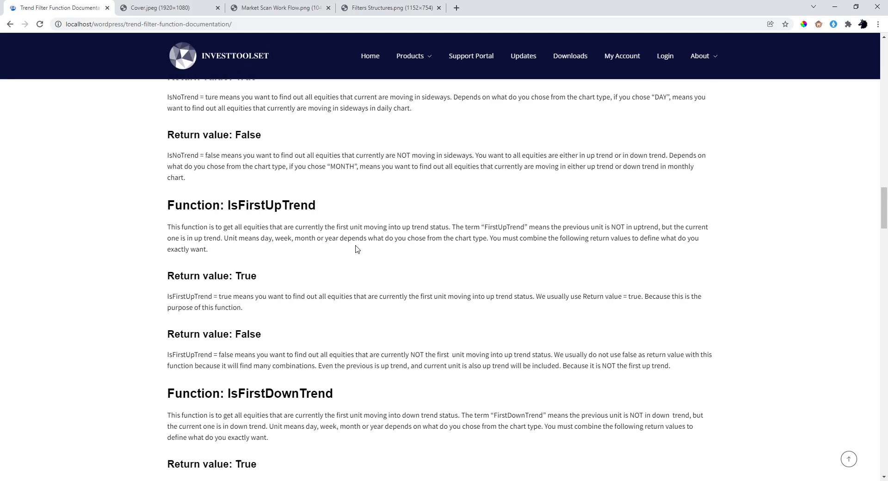
pyautogui.scroll(20, 357, 250)
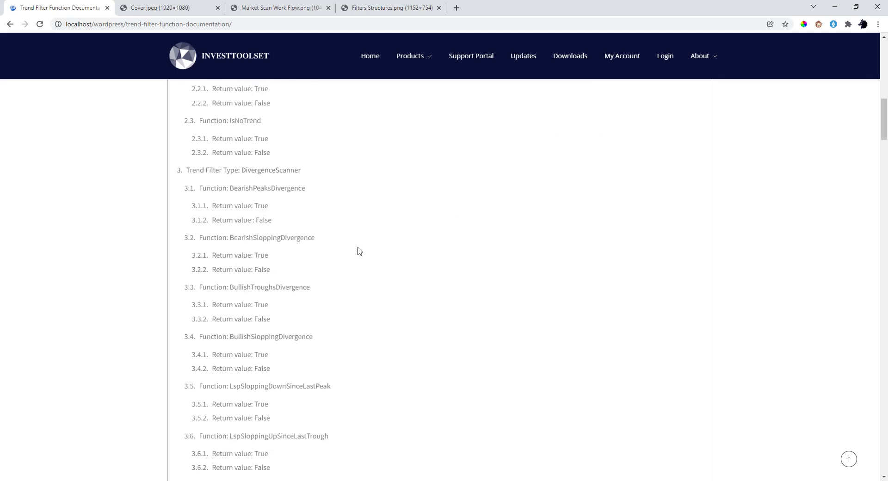
pyautogui.scroll(6, 359, 251)
pyautogui.scroll(-11, 358, 252)
pyautogui.scroll(-15, 359, 253)
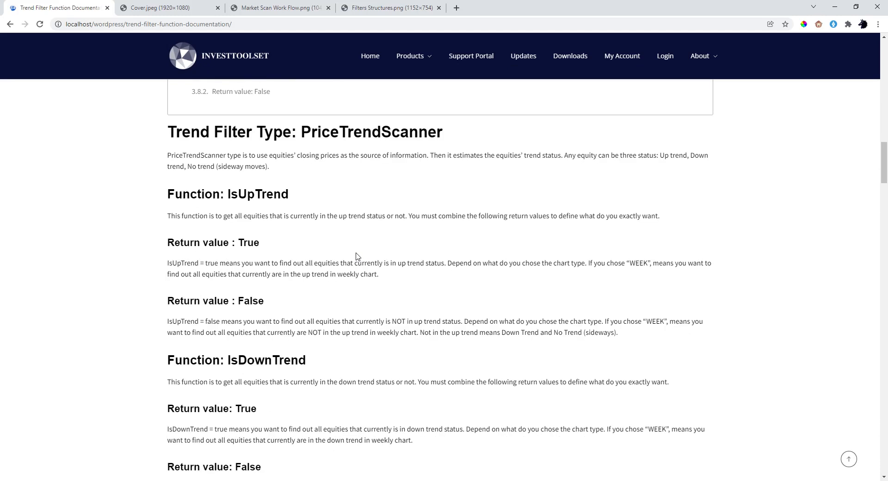
pyautogui.scroll(-6, 354, 260)
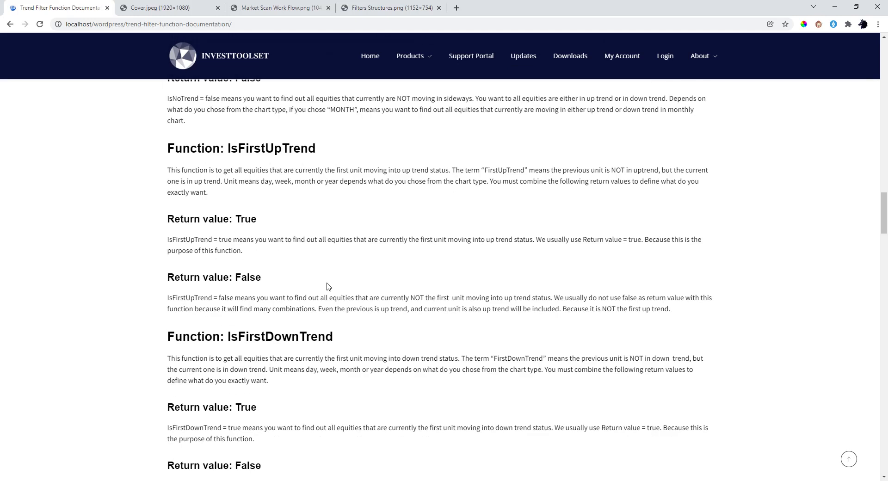
pyautogui.scroll(-2, 328, 285)
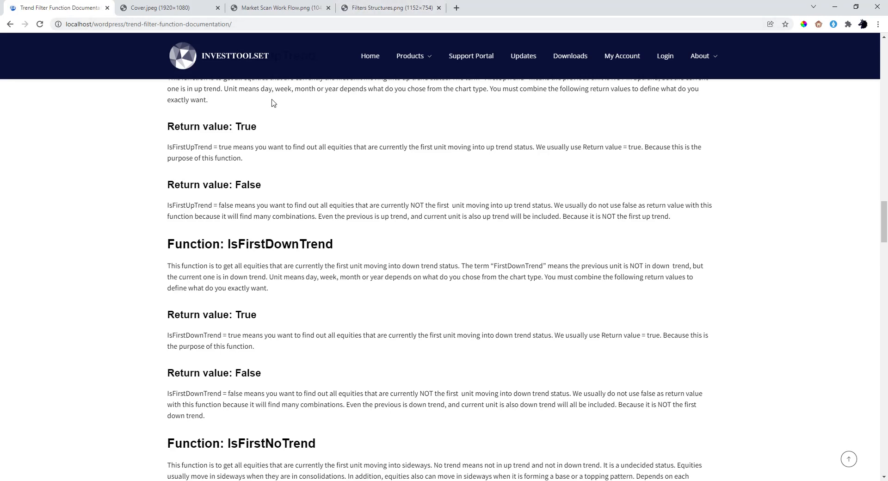
# Open the Indicator Filter Function Documentation and skim its table of contents and supported indicators
pyautogui.moveTo(432, 59)
pyautogui.moveTo(425, 82)
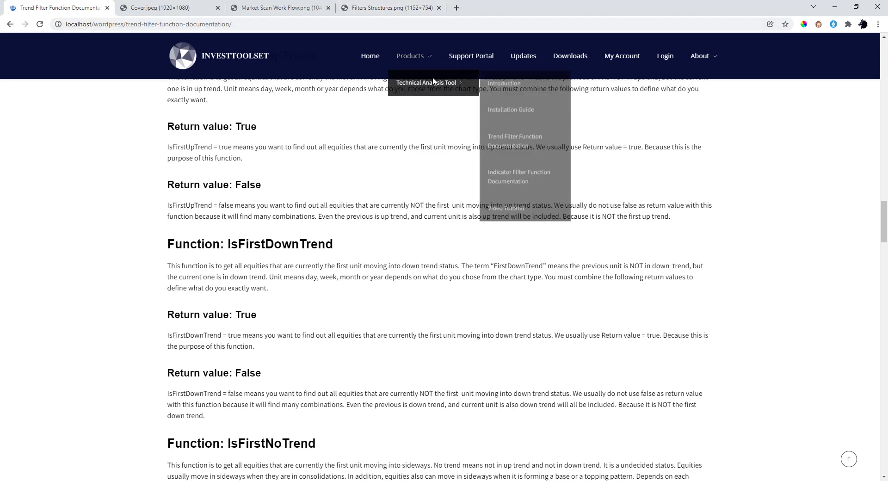
pyautogui.click(495, 172)
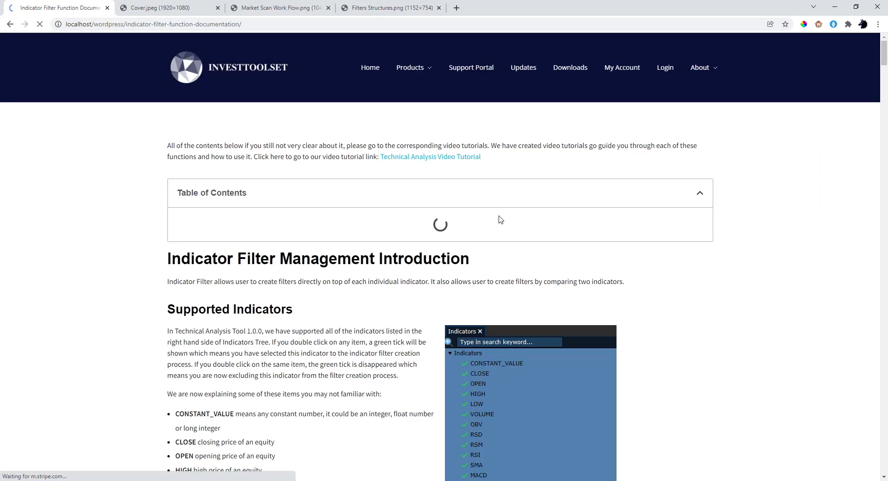
pyautogui.scroll(-20, 532, 225)
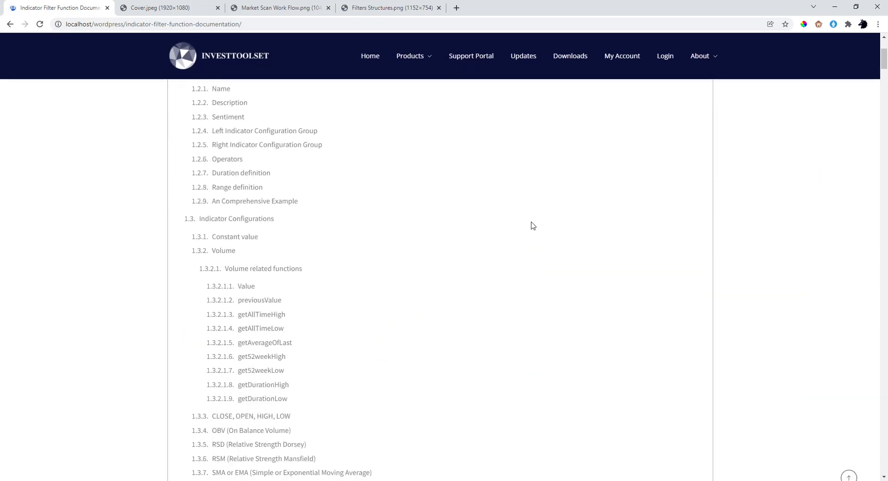
pyautogui.scroll(-15, 532, 225)
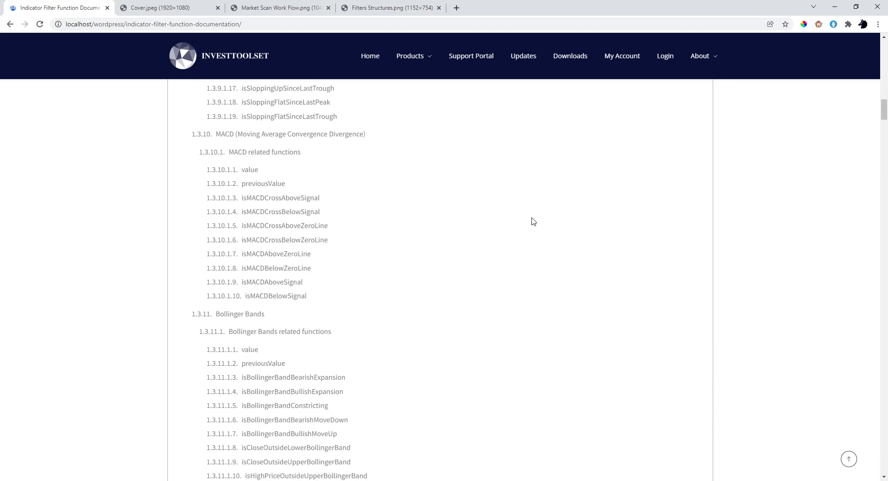
pyautogui.scroll(-10, 532, 216)
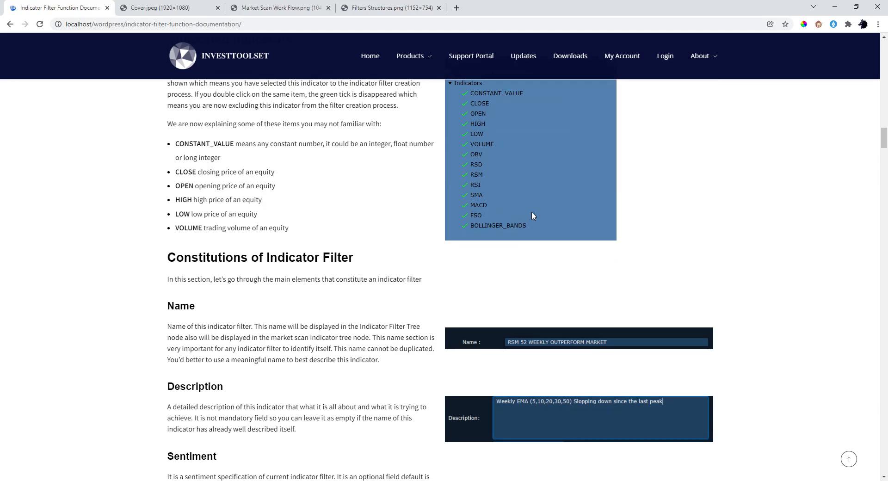
# Review the elements of an indicator filter, from name and sentiment to operators, duration and range definitions
pyautogui.scroll(2, 250, 203)
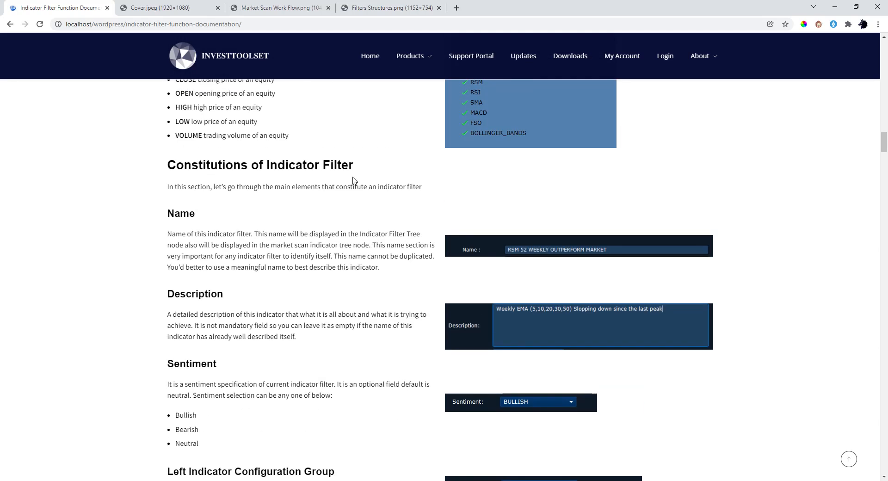
pyautogui.scroll(-7, 354, 180)
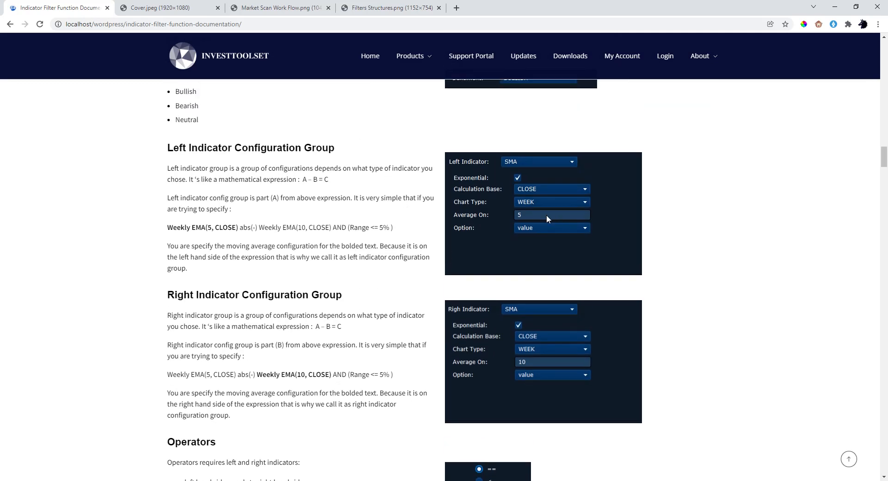
pyautogui.scroll(-7, 567, 210)
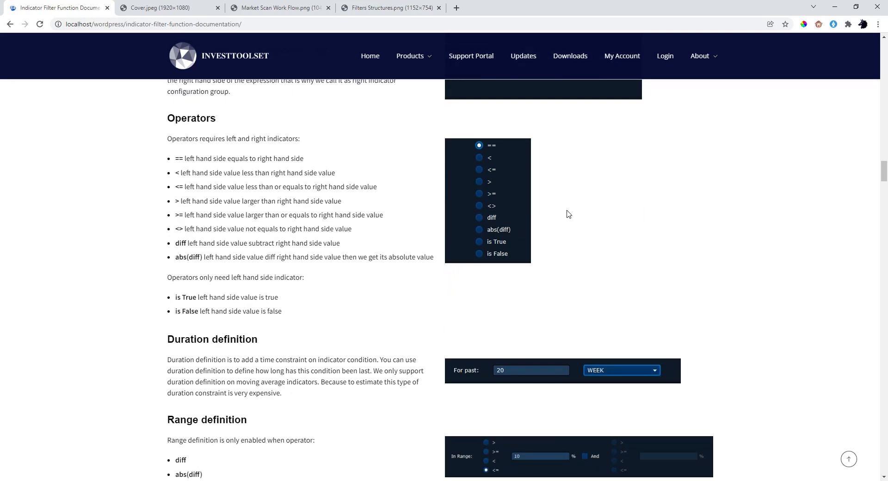
pyautogui.scroll(-12, 569, 214)
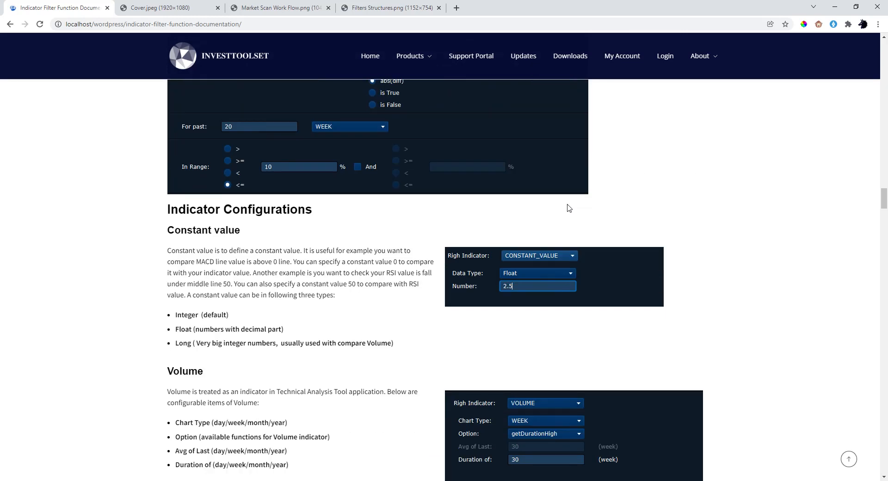
# Examine the indicator configuration documentation for Volume and its functions, Close/Open/High/Low, OBV and RSD
pyautogui.scroll(2, 567, 203)
pyautogui.scroll(-8, 567, 201)
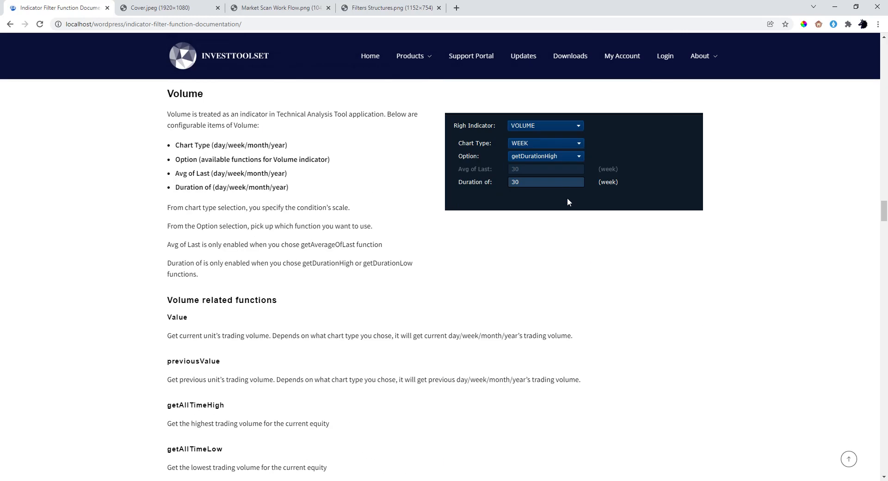
pyautogui.scroll(-1, 567, 201)
pyautogui.scroll(-2, 538, 225)
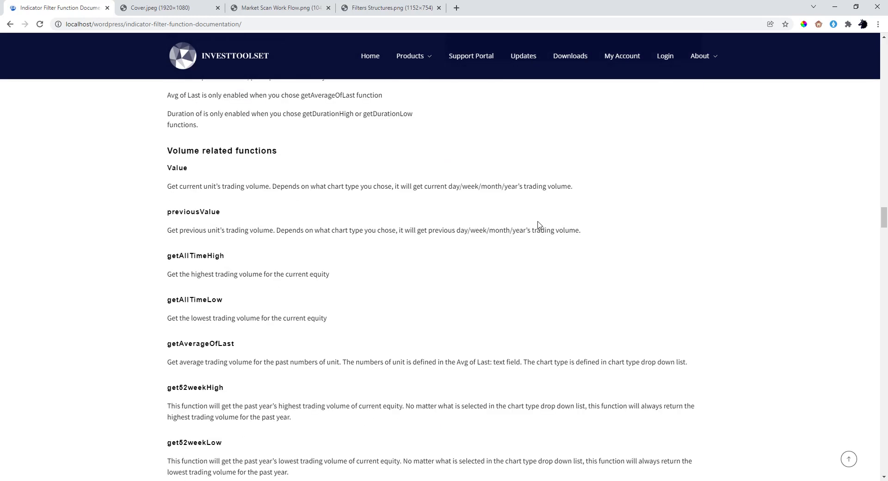
pyautogui.scroll(-7, 412, 228)
pyautogui.scroll(4, 252, 174)
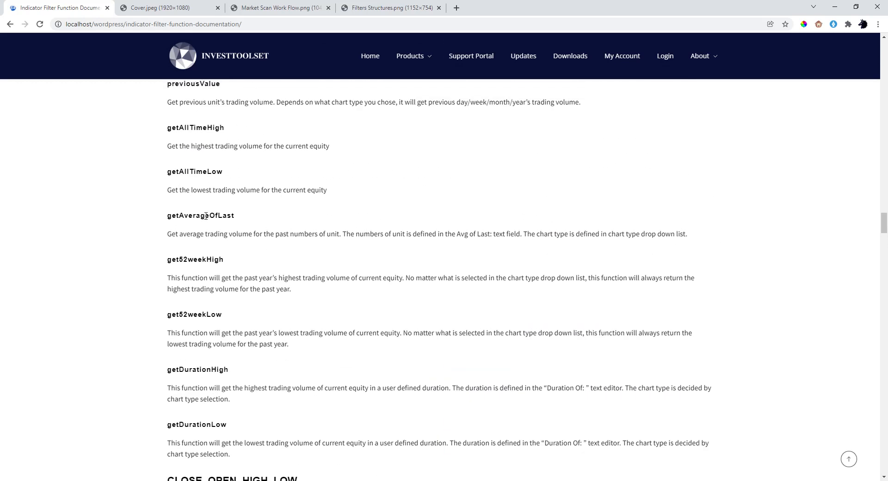
pyautogui.scroll(-12, 213, 217)
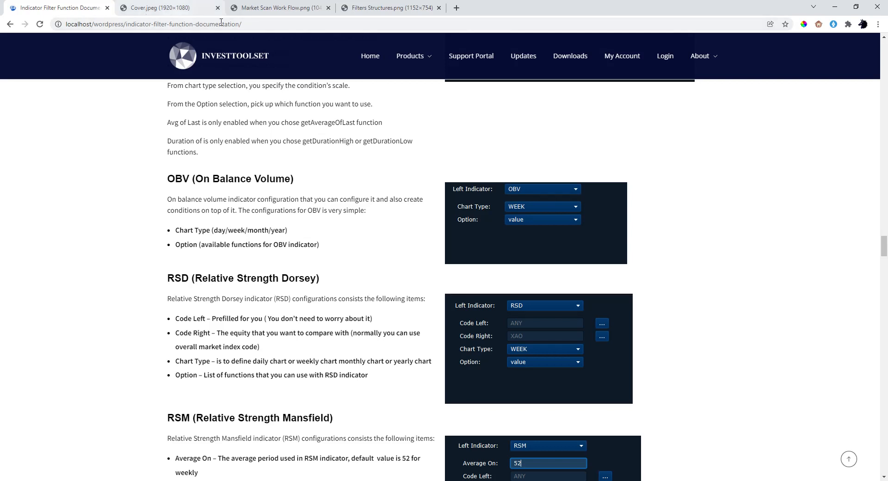
pyautogui.scroll(3, 494, 75)
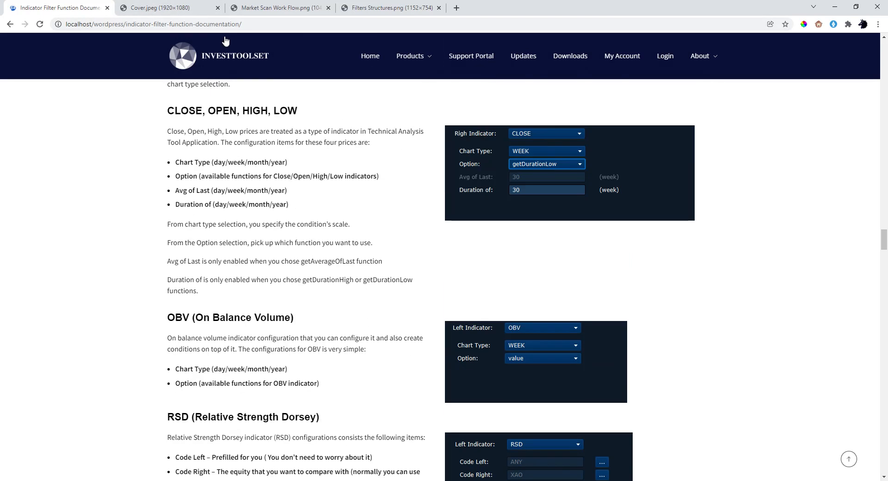
# Switch to the Technical Analysis Tool application and clear the market data from the Financial Market Data tree
pyautogui.click(170, 6)
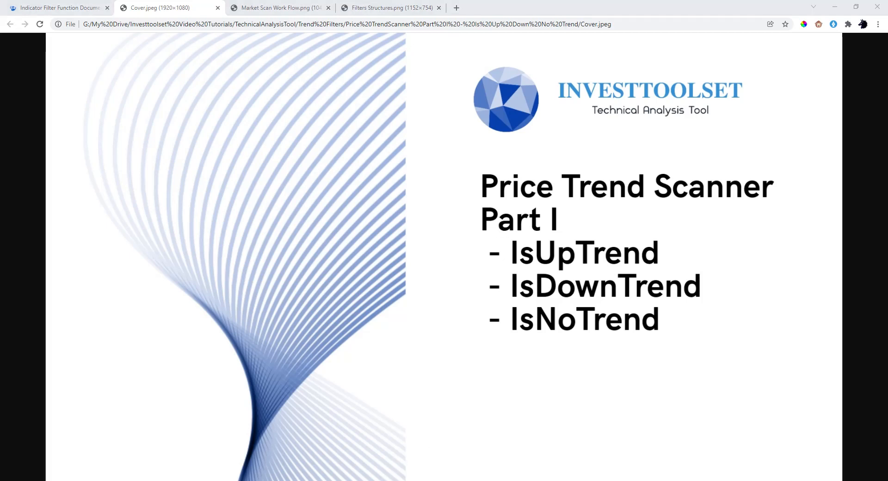
pyautogui.doubleClick(345, 170)
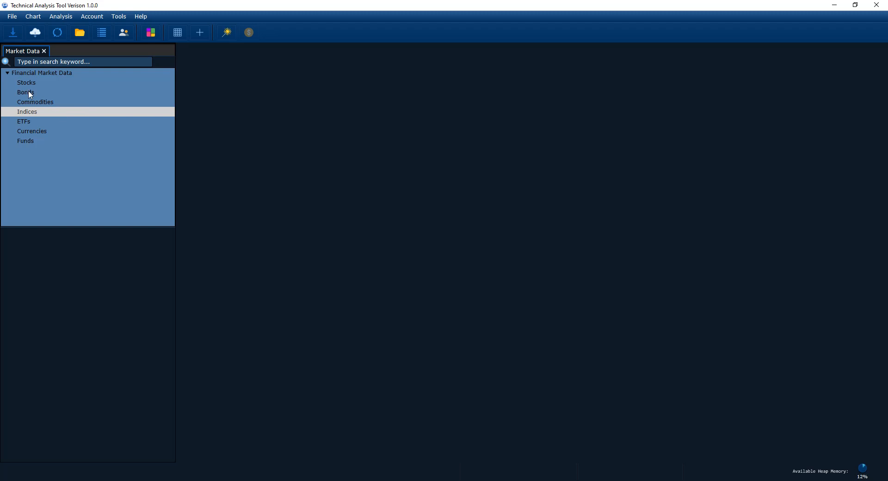
pyautogui.rightClick(33, 104)
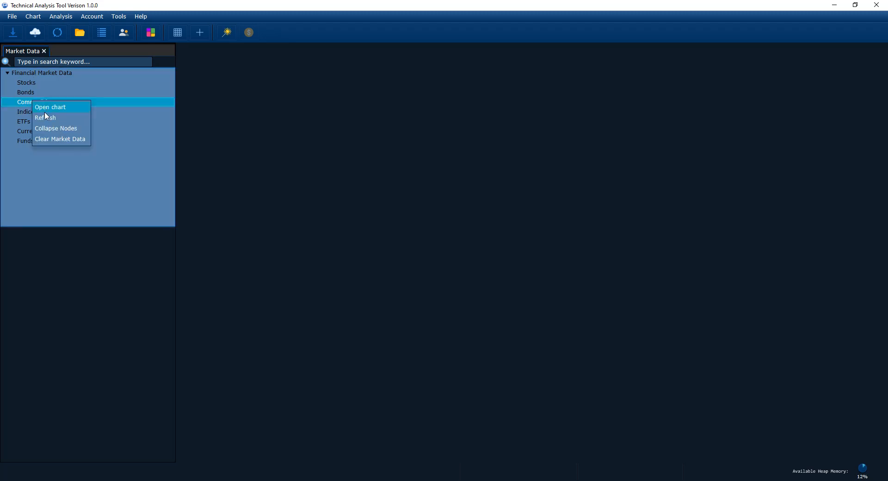
pyautogui.click(77, 139)
# Open the Financial Market Data Import dialog and choose Australia, Stocks and the S&P/ASX 200 market code
pyautogui.click(15, 34)
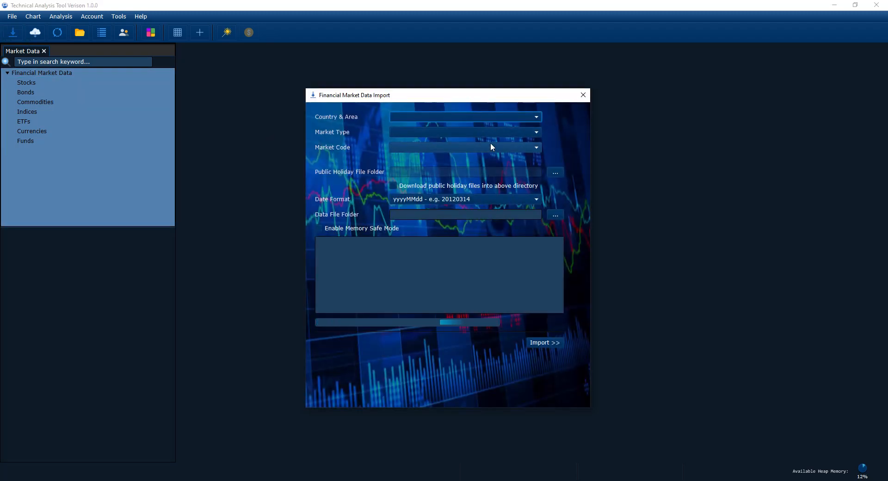
pyautogui.click(468, 118)
pyautogui.click(418, 145)
pyautogui.click(428, 133)
pyautogui.click(425, 145)
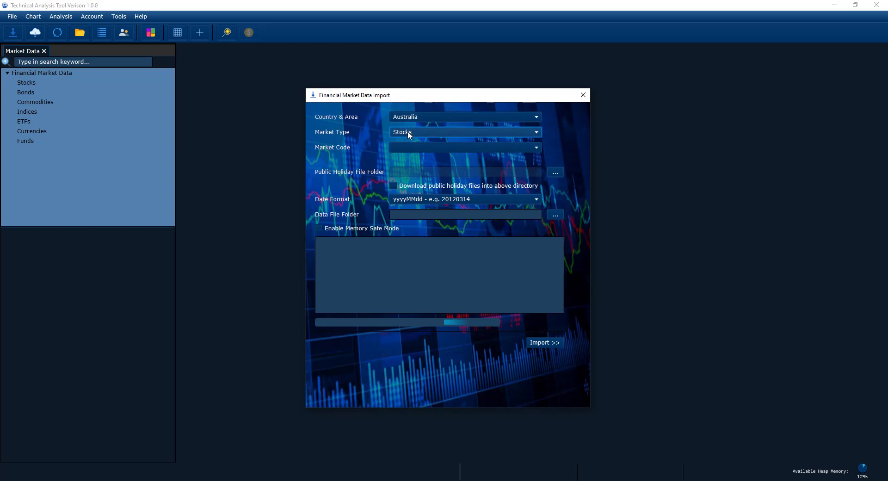
pyautogui.click(413, 148)
pyautogui.click(412, 211)
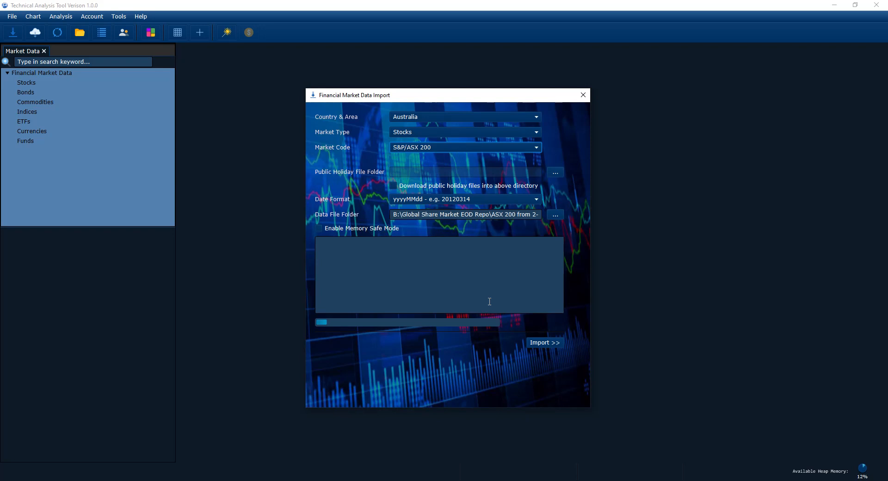
# Import the S&P/ASX 200 data files and close the import dialog
pyautogui.moveTo(440, 98); pyautogui.dragTo(436, 90)
pyautogui.click(541, 334)
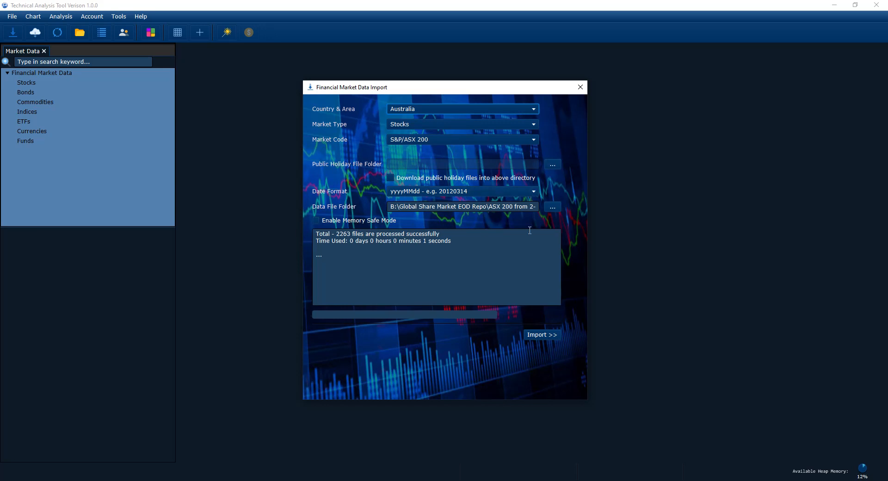
pyautogui.click(581, 87)
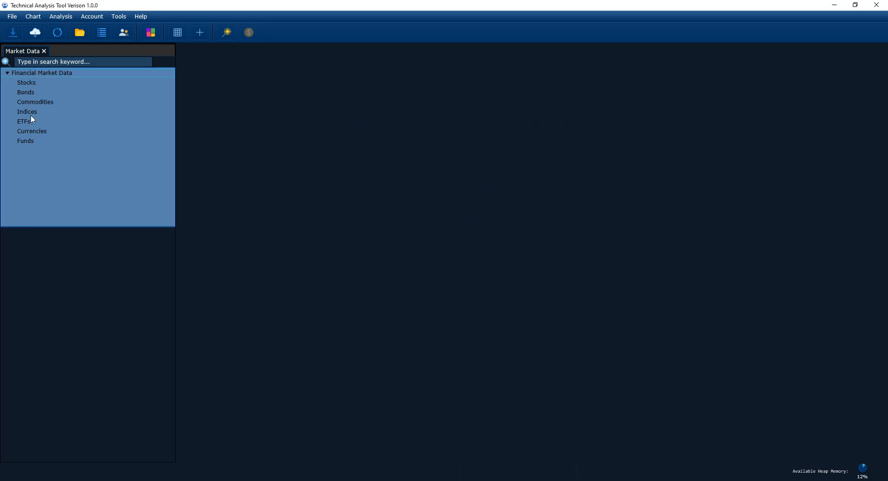
# Refresh the Financial Market Data tree, enlarge its pane and look through the S&P/ASX 200 stocks
pyautogui.rightClick(33, 100)
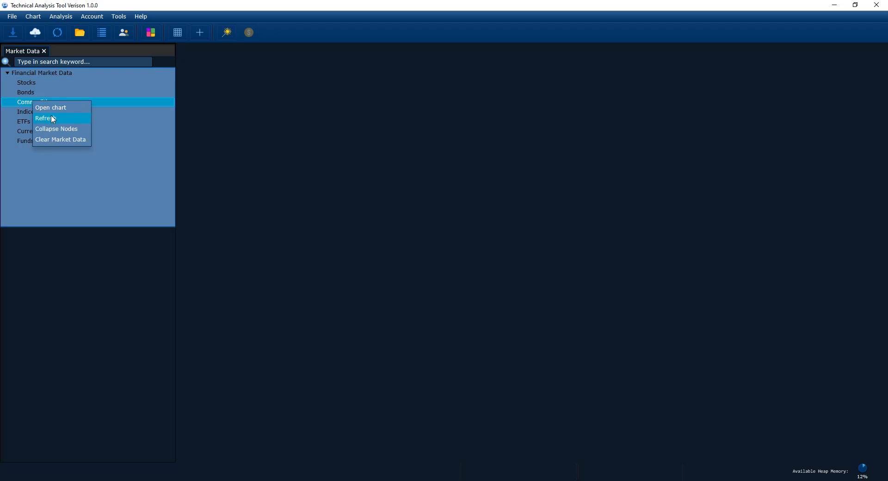
pyautogui.click(64, 131)
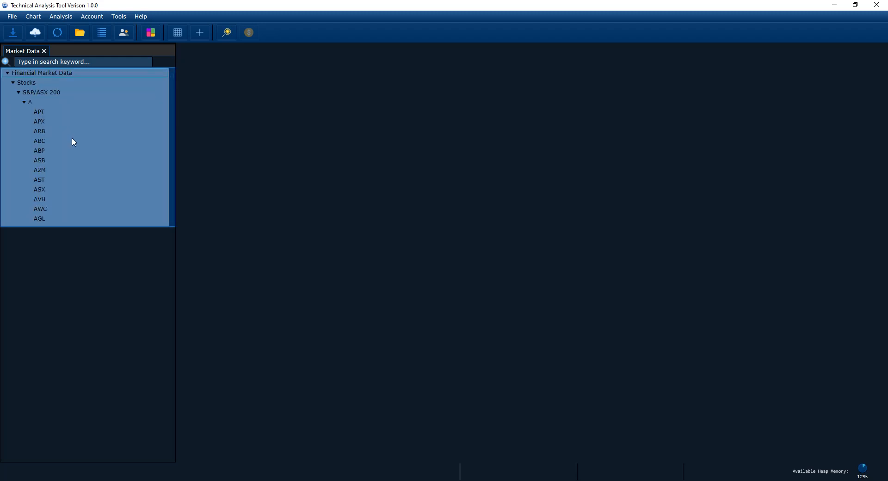
pyautogui.moveTo(112, 226); pyautogui.dragTo(111, 343)
pyautogui.scroll(-6, 140, 245)
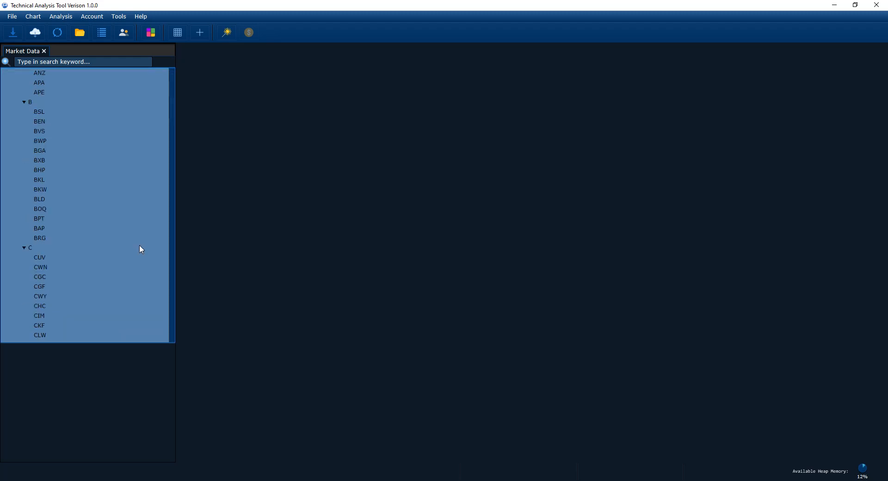
pyautogui.scroll(-3, 140, 245)
pyautogui.scroll(9, 140, 245)
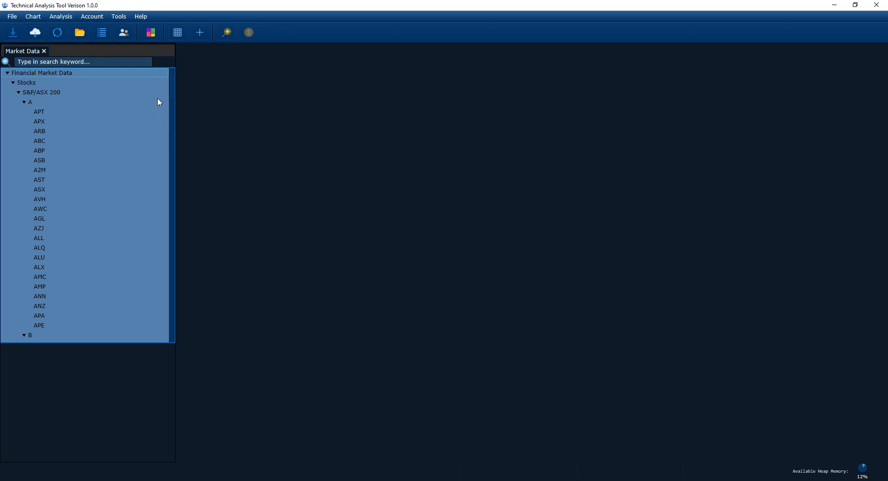
# Open Trend Filter Management and add a new filter under Trend Filters
pyautogui.click(52, 17)
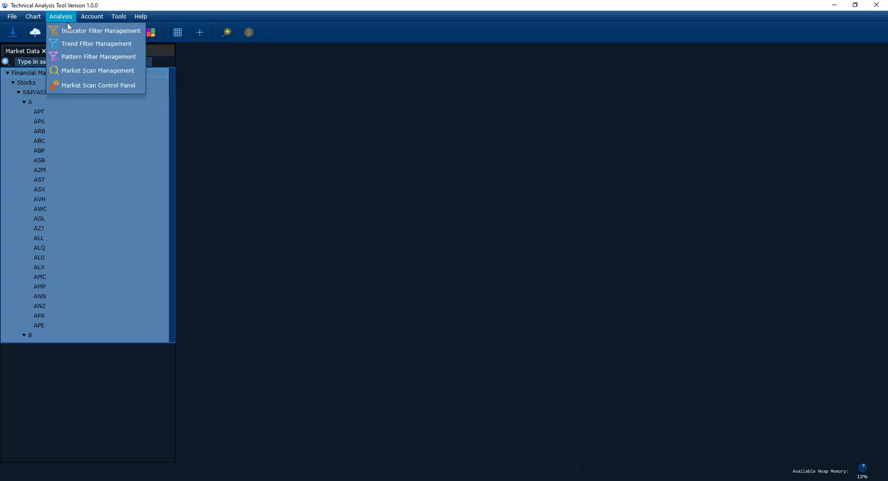
pyautogui.click(81, 45)
pyautogui.click(42, 75)
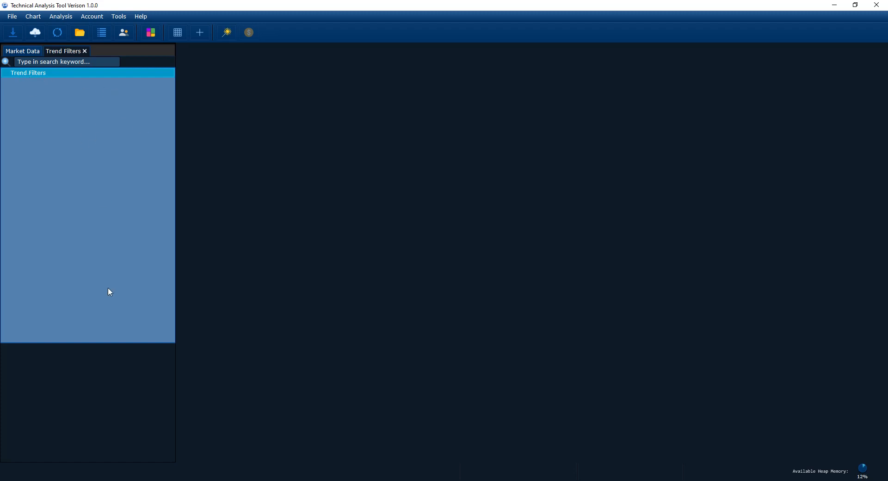
pyautogui.moveTo(122, 342); pyautogui.dragTo(143, 292)
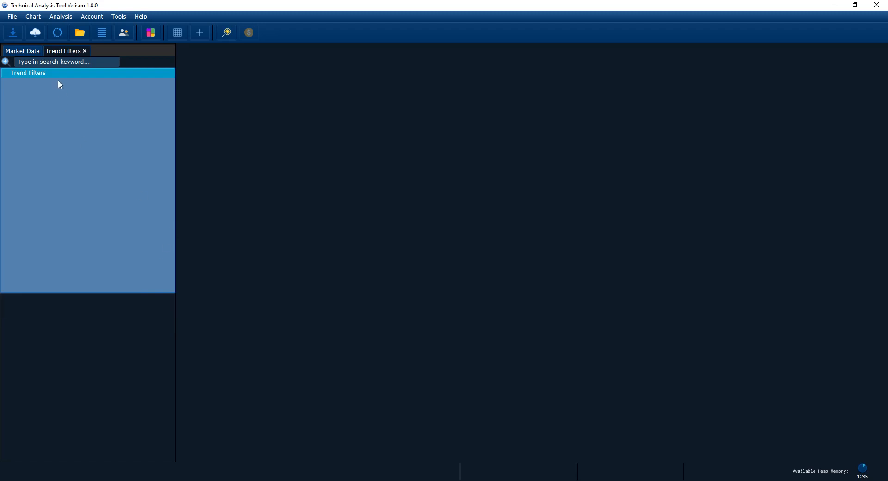
pyautogui.rightClick(34, 74)
pyautogui.click(33, 74)
pyautogui.rightClick(33, 74)
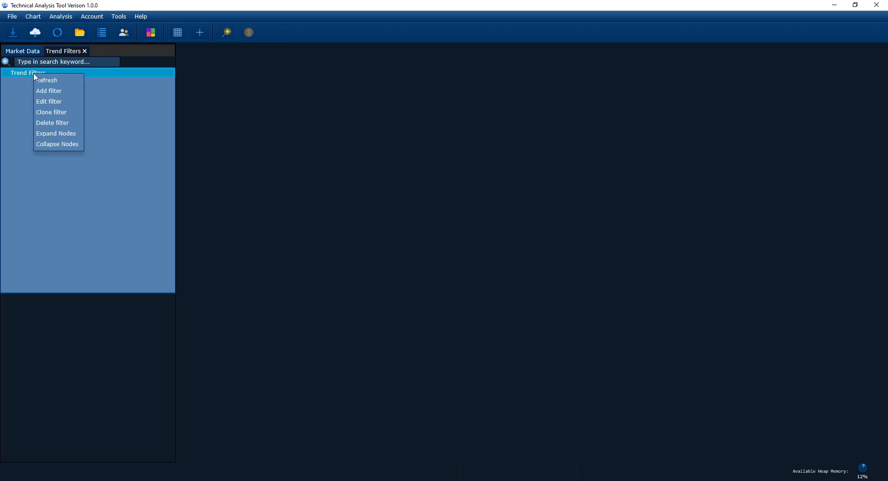
pyautogui.click(54, 91)
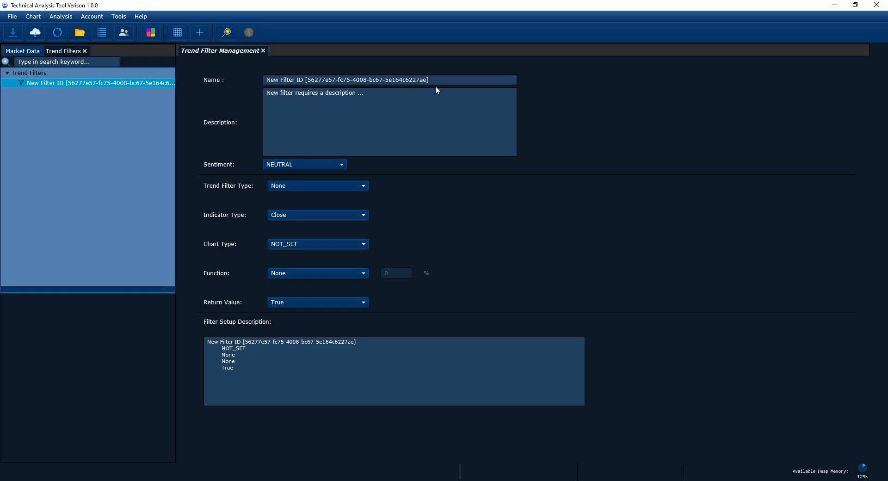
# Replace the new trend filter's default name with "Is daily up trend"
pyautogui.moveTo(442, 79); pyautogui.dragTo(241, 76)
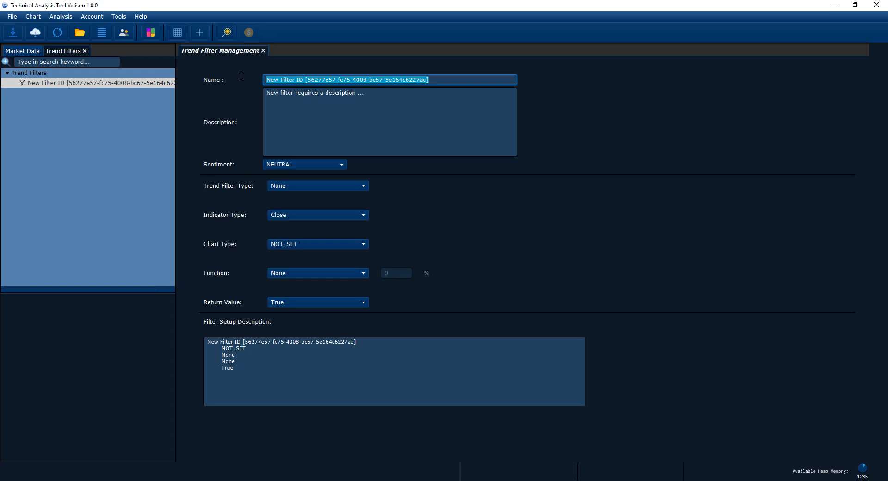
pyautogui.click(427, 91)
pyautogui.moveTo(439, 80); pyautogui.dragTo(244, 79)
pyautogui.write('DAi')
pyautogui.press('BackSpace')
pyautogui.press('BackSpace')
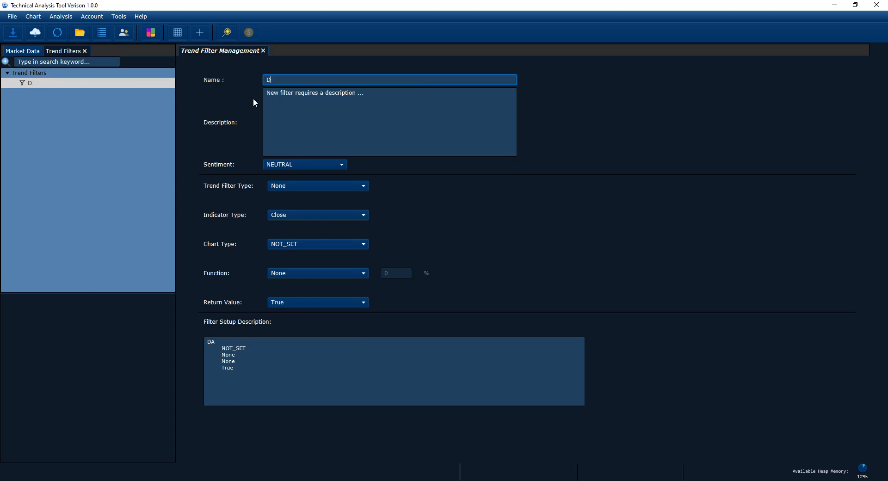
pyautogui.write('aily')
pyautogui.write(' i')
pyautogui.write('tren')
pyautogui.press('BackSpace')
pyautogui.press('BackSpace')
pyautogui.press('BackSpace')
pyautogui.press('BackSpace')
pyautogui.press('BackSpace')
pyautogui.press('BackSpace')
pyautogui.press('BackSpace')
pyautogui.press('BackSpace')
pyautogui.press('BackSpace')
pyautogui.press('BackSpace')
pyautogui.write('Is daily up trend')
# Copy the filter's name into its description, replacing the placeholder text
pyautogui.hotkey('ctrl', 'a')
pyautogui.hotkey('ctrl', 'c')
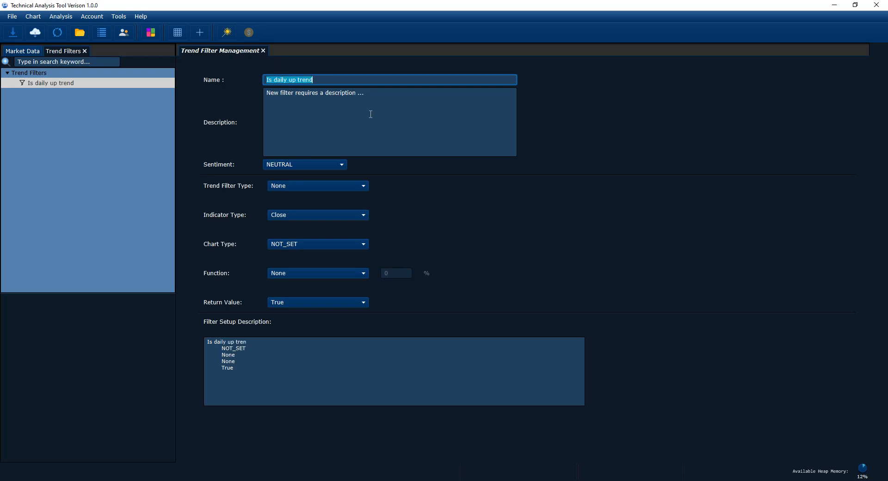
pyautogui.click(382, 108)
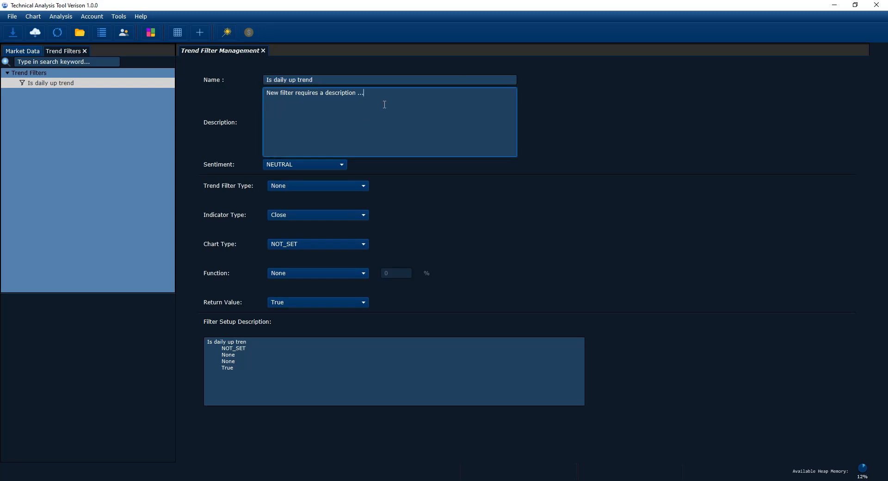
pyautogui.hotkey('ctrl', 'a')
pyautogui.hotkey('ctrl', 'v')
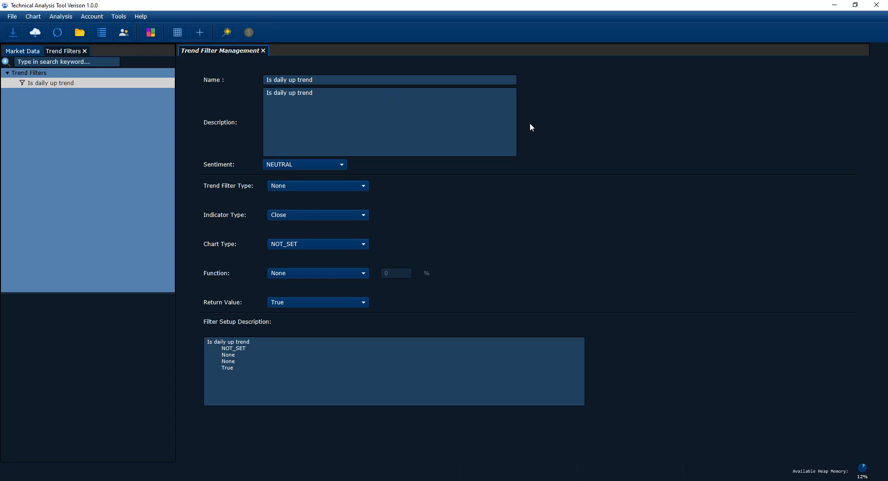
pyautogui.moveTo(319, 94); pyautogui.dragTo(265, 94)
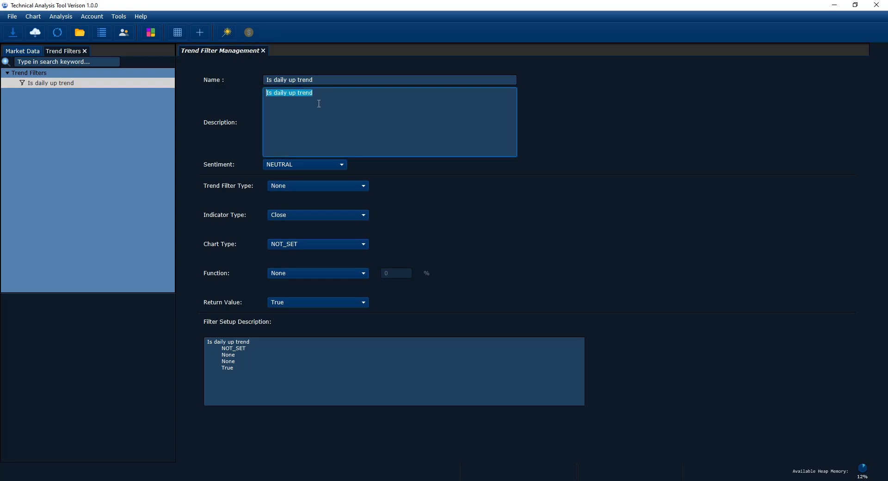
pyautogui.moveTo(334, 81); pyautogui.dragTo(256, 81)
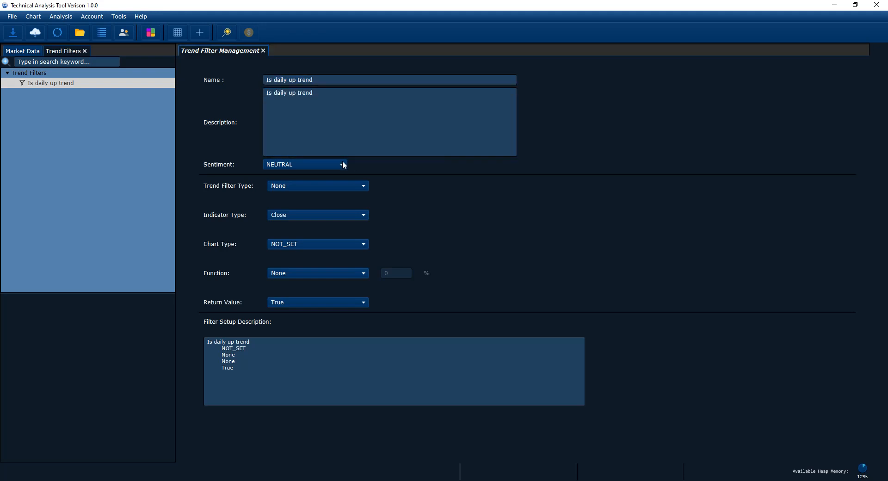
# Try the BULLISH and NEUTRAL sentiment options on the "Is daily up trend" filter
pyautogui.click(288, 165)
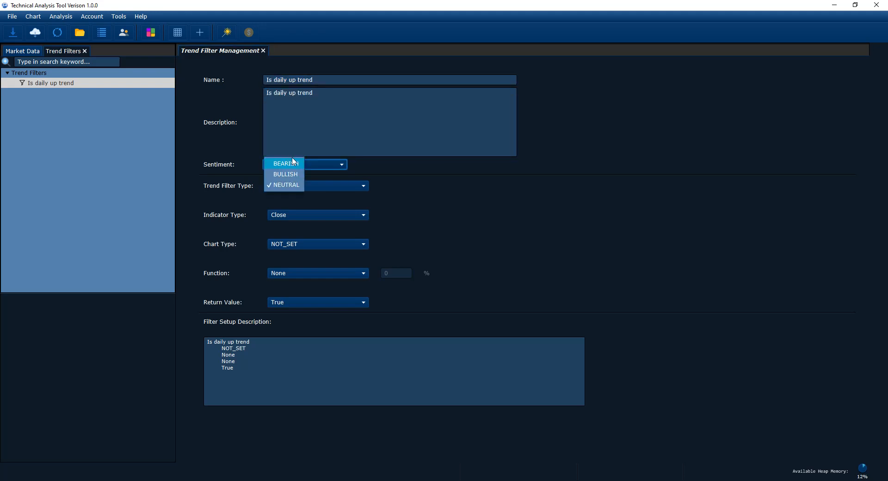
pyautogui.click(285, 186)
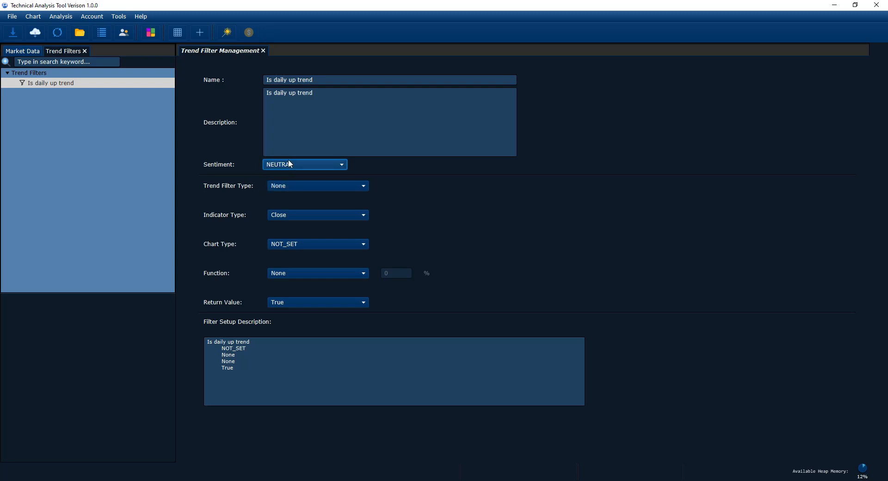
pyautogui.click(288, 162)
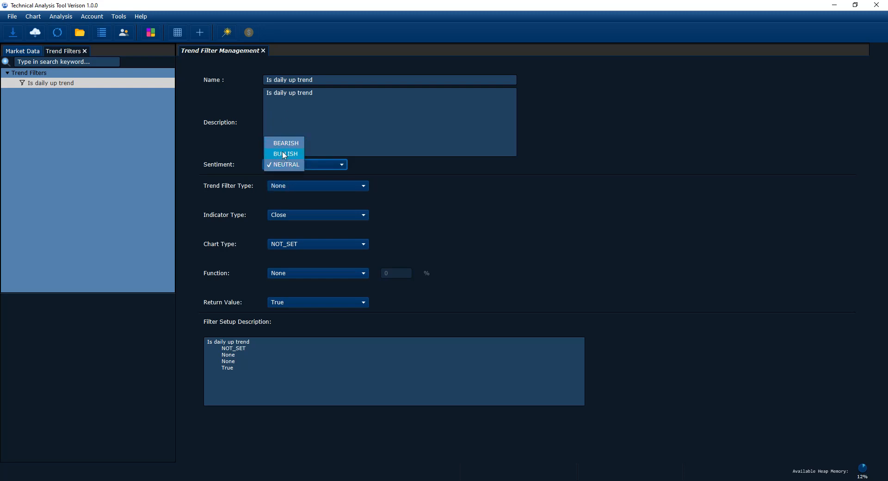
pyautogui.click(284, 153)
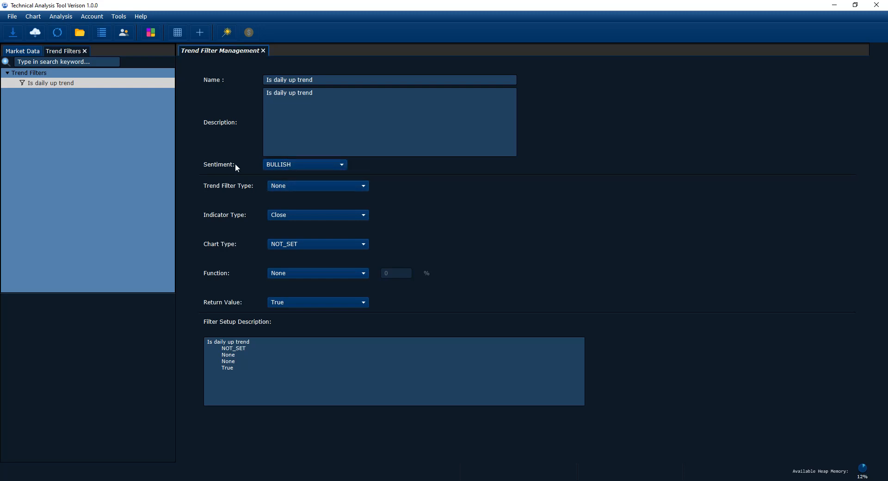
pyautogui.click(307, 165)
pyautogui.click(22, 150)
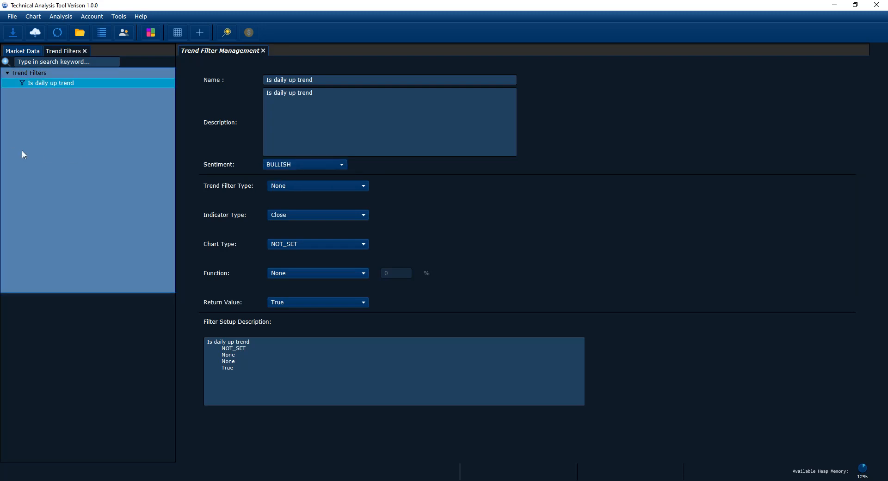
pyautogui.click(39, 85)
pyautogui.click(279, 165)
pyautogui.click(285, 173)
pyautogui.click(272, 165)
pyautogui.click(280, 185)
# Set the filter's sentiment to BULLISH and its trend filter type to PriceTrendScanner
pyautogui.click(285, 165)
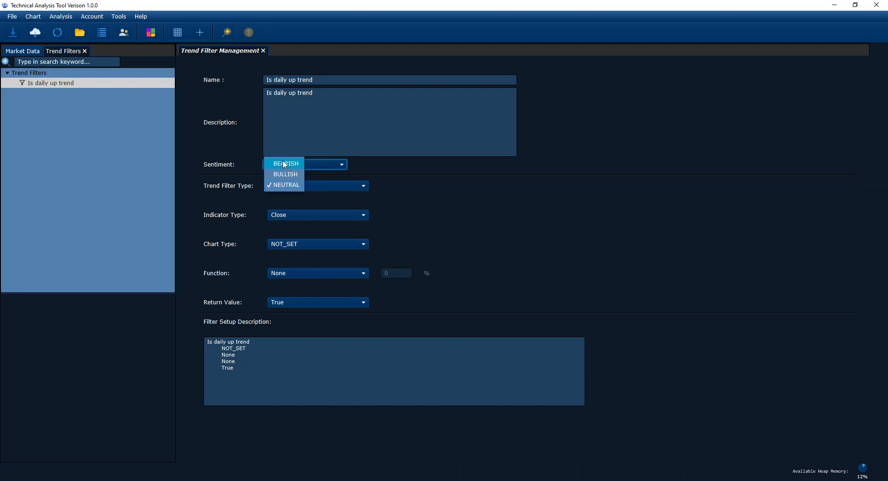
pyautogui.click(129, 165)
pyautogui.click(326, 186)
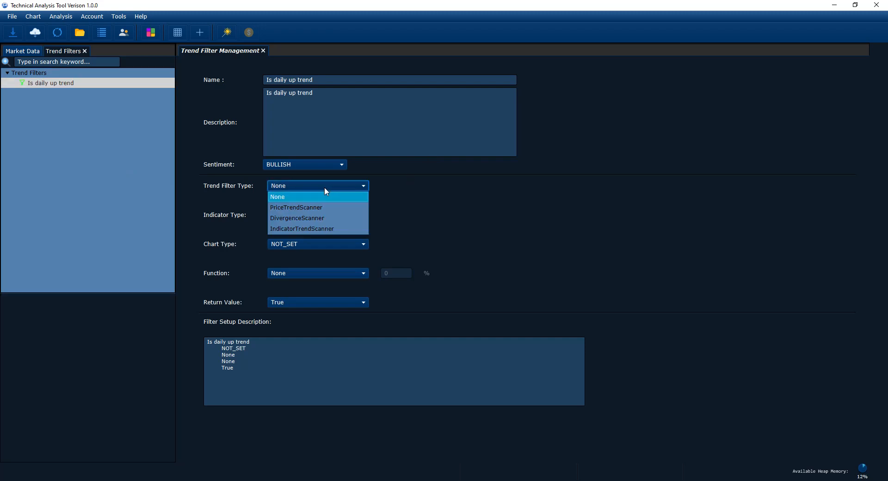
pyautogui.click(304, 207)
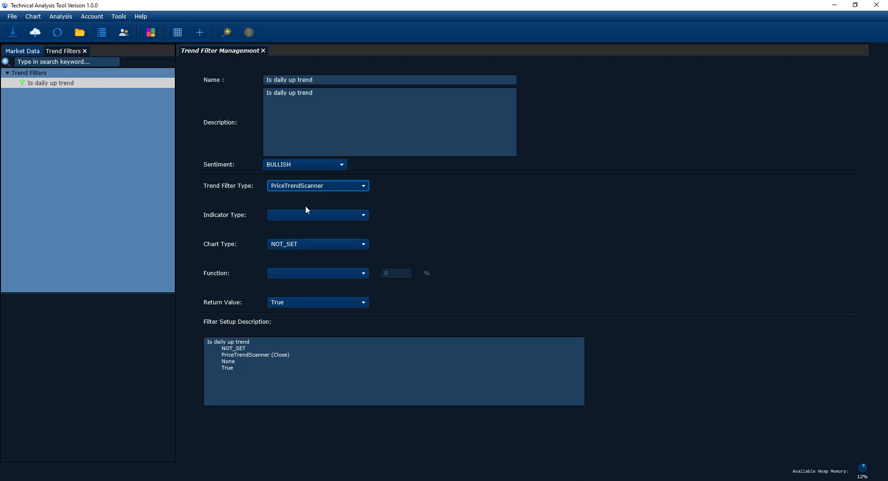
# Review the available trend filter types, keeping PriceTrendScanner selected
pyautogui.click(287, 187)
pyautogui.click(287, 186)
pyautogui.click(287, 186)
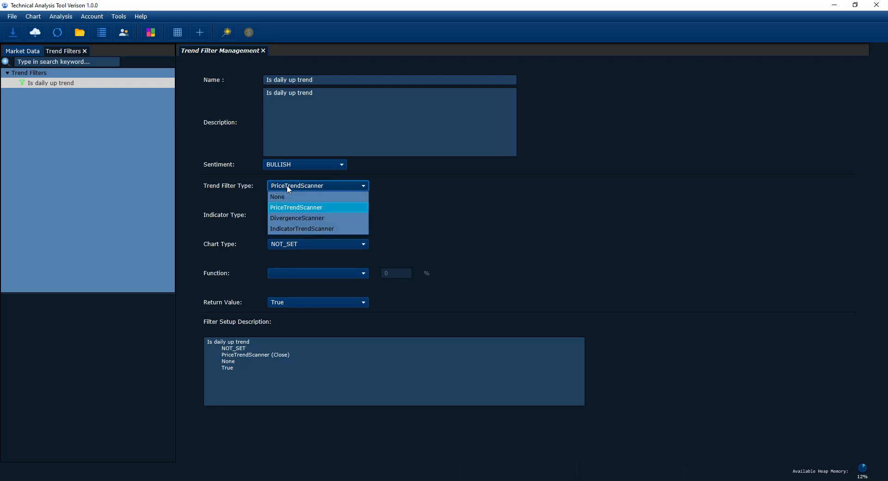
pyautogui.click(287, 209)
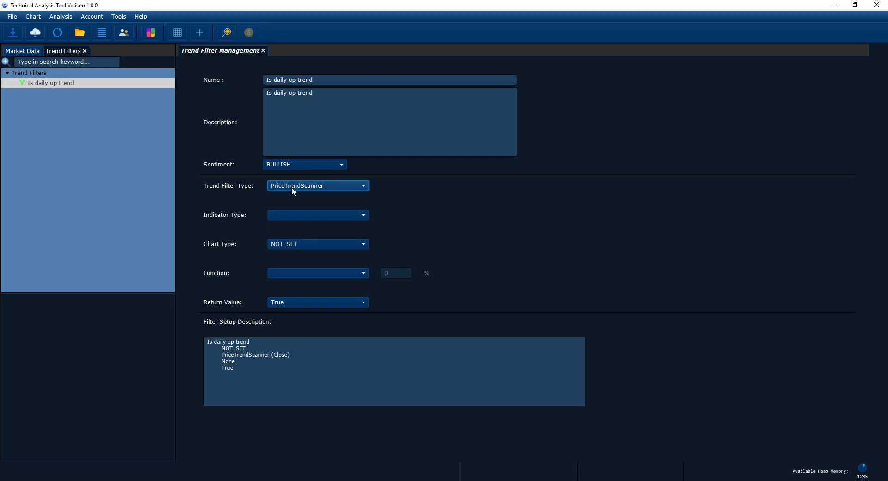
pyautogui.click(291, 187)
pyautogui.click(295, 185)
pyautogui.click(294, 209)
pyautogui.click(296, 186)
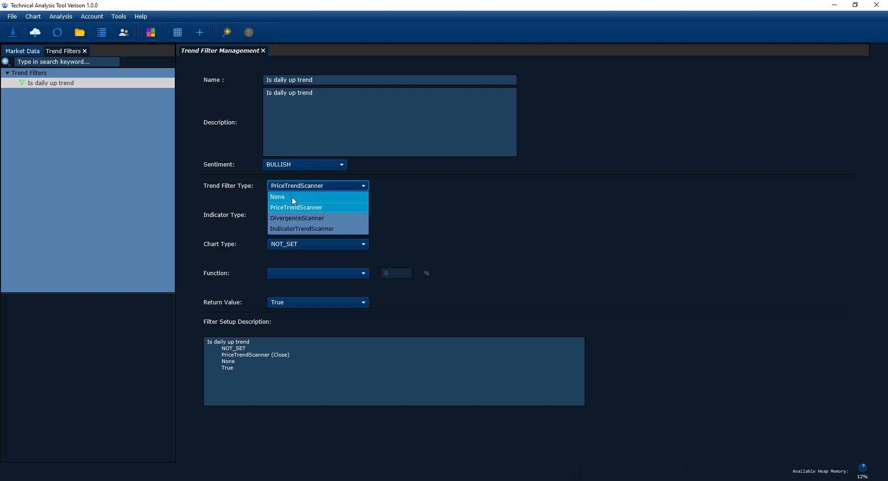
pyautogui.click(295, 208)
pyautogui.click(294, 187)
pyautogui.click(293, 197)
# Set the filter's indicator type to Close
pyautogui.click(294, 217)
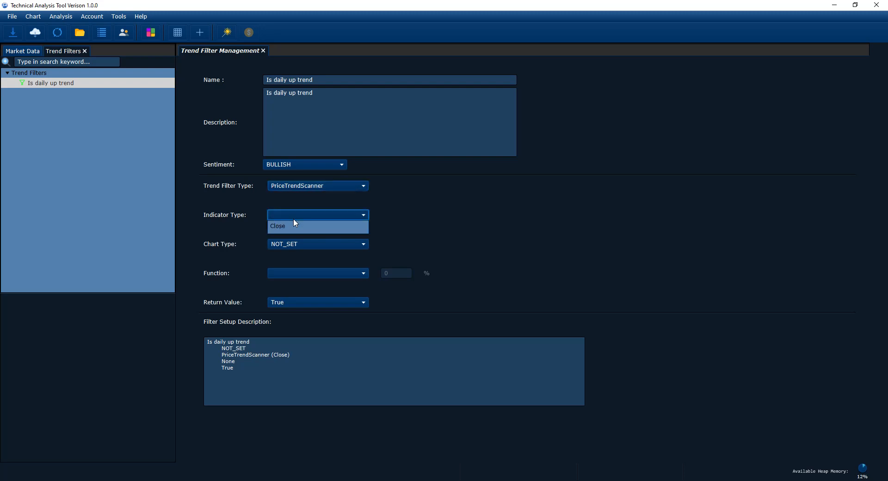
pyautogui.click(295, 226)
pyautogui.click(291, 216)
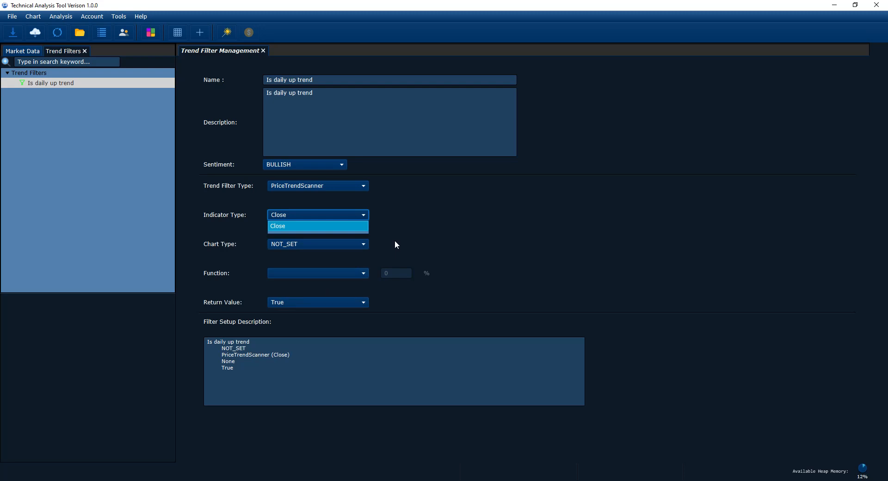
pyautogui.click(323, 226)
# Set the daily filter's chart type to DAY and its function to IsUpTrend
pyautogui.click(286, 245)
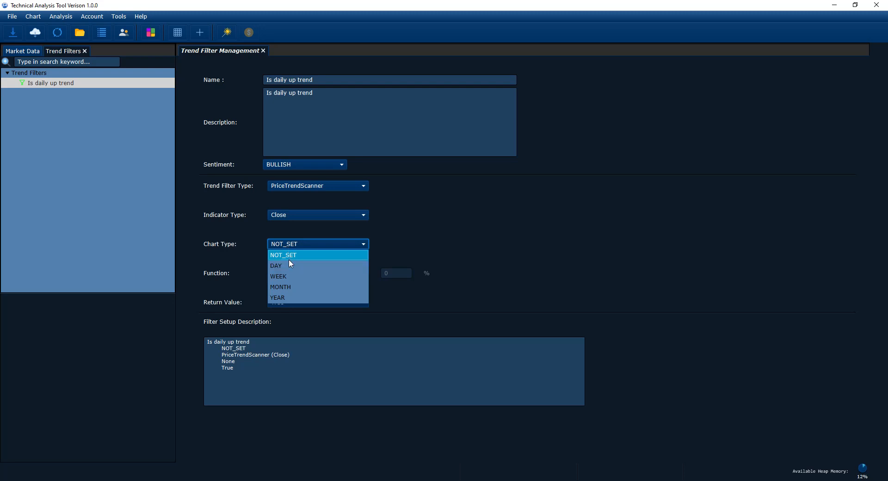
pyautogui.click(287, 244)
pyautogui.click(289, 244)
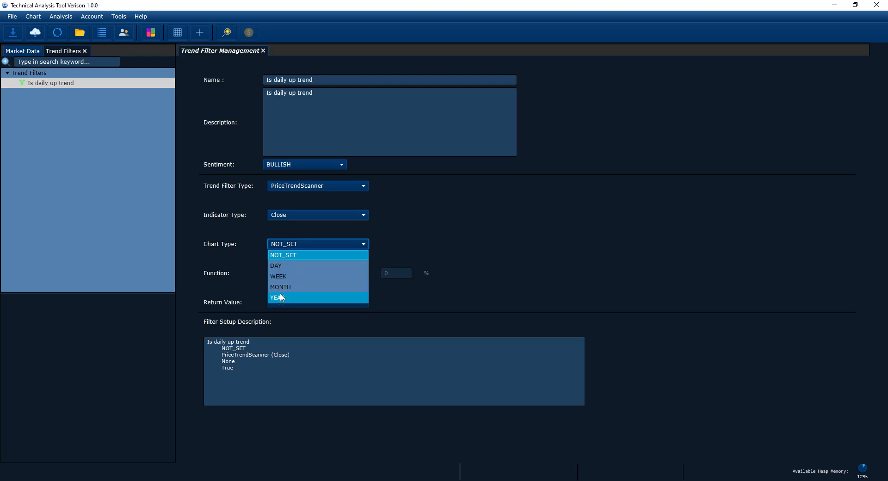
pyautogui.click(288, 266)
pyautogui.click(276, 273)
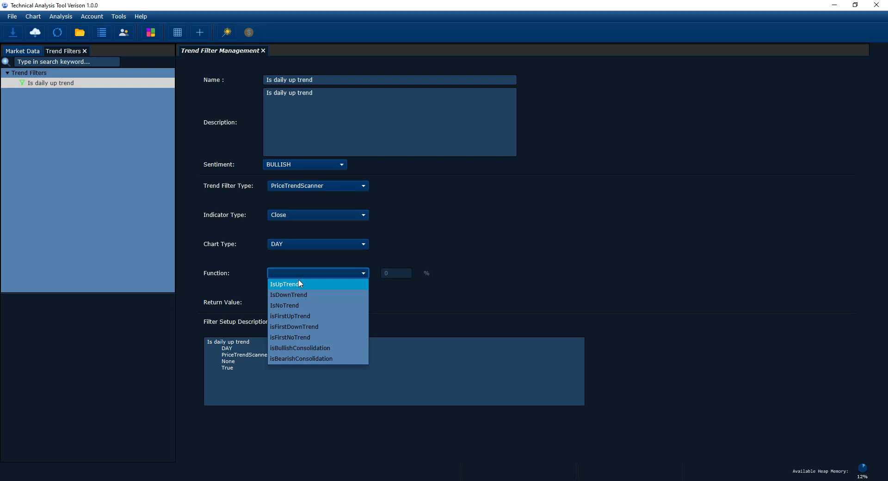
pyautogui.click(299, 283)
pyautogui.click(286, 273)
pyautogui.click(284, 273)
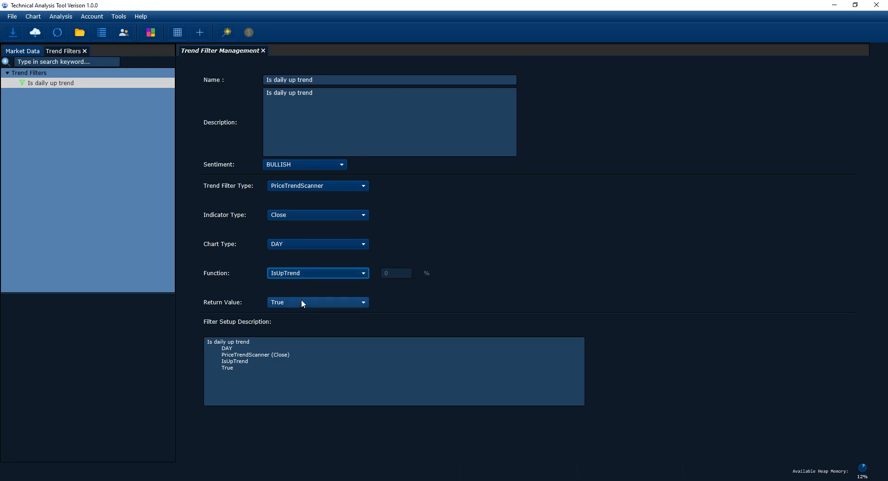
# Review the generated setup description of the "Is daily up trend" filter
pyautogui.moveTo(257, 367); pyautogui.dragTo(185, 338)
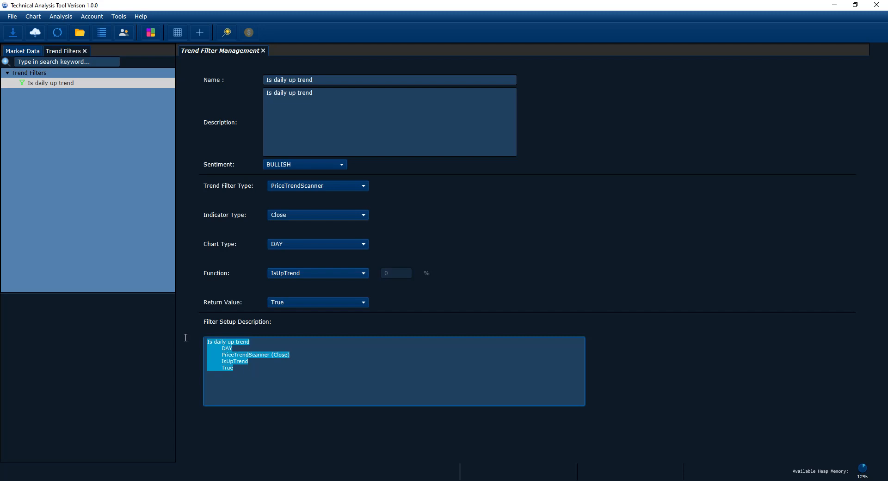
pyautogui.moveTo(239, 352); pyautogui.dragTo(240, 354)
pyautogui.click(241, 363)
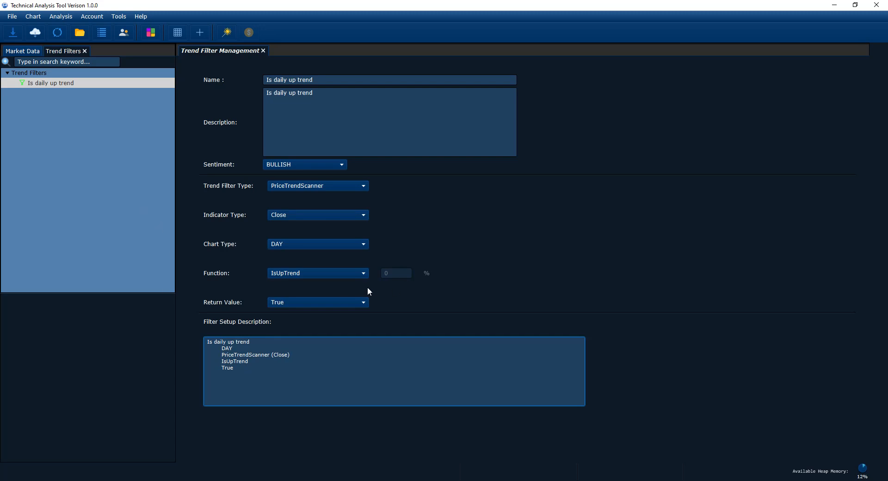
# Try the return value False on the daily filter, restore True, and compare the setup description
pyautogui.click(296, 301)
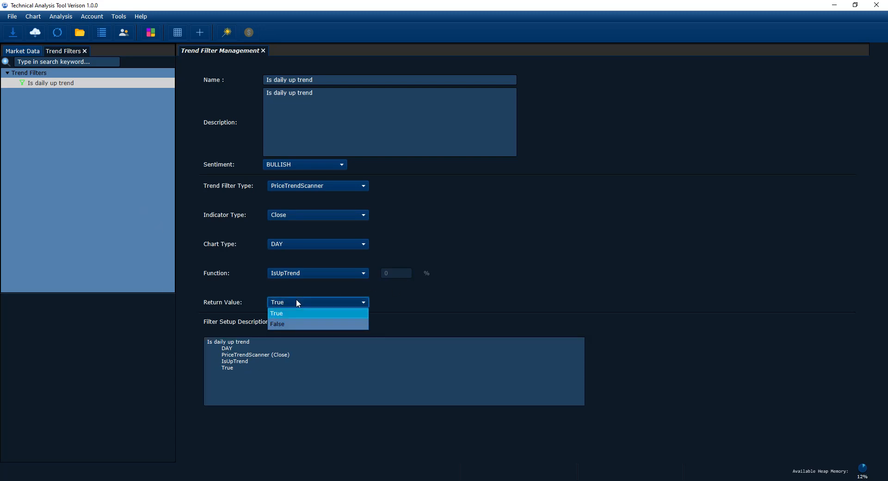
pyautogui.click(331, 325)
pyautogui.moveTo(216, 371); pyautogui.dragTo(237, 370)
pyautogui.click(242, 369)
pyautogui.click(293, 302)
pyautogui.click(278, 312)
pyautogui.doubleClick(238, 368)
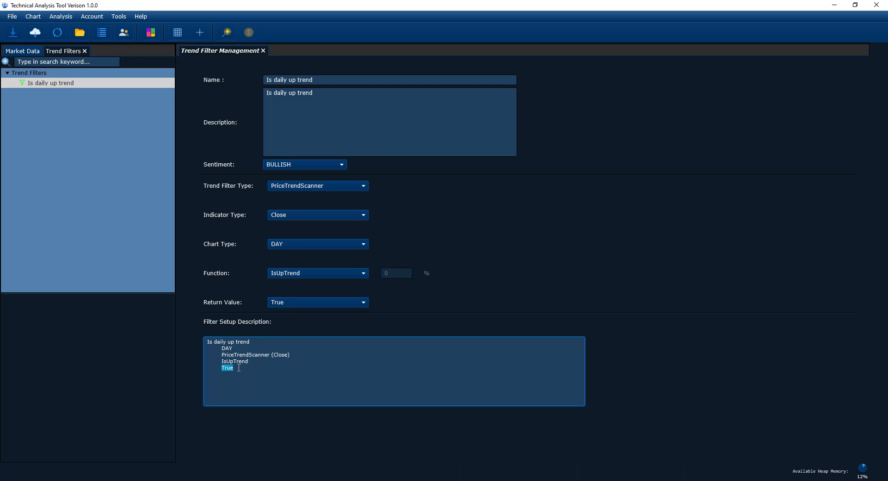
pyautogui.click(382, 317)
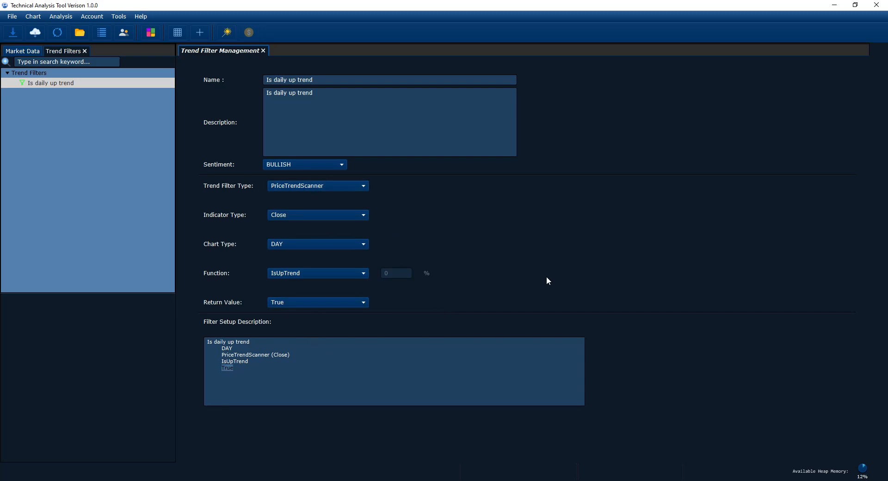
pyautogui.click(242, 367)
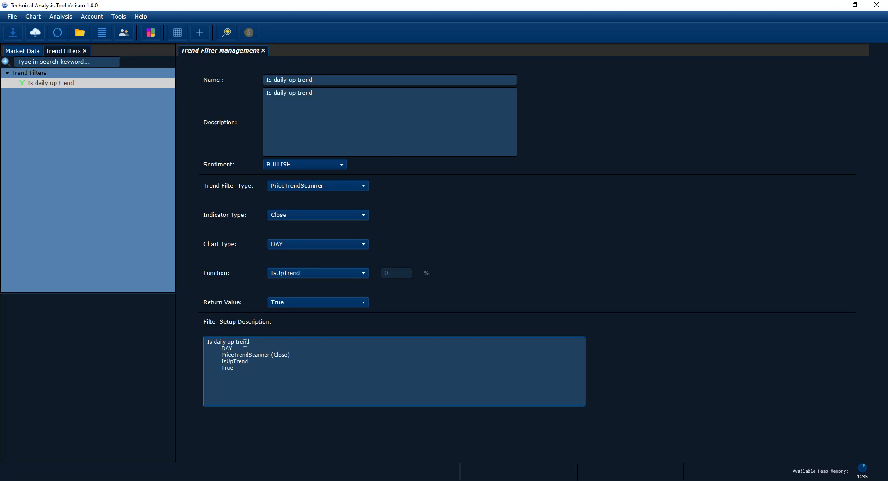
# Add a new trend filter named "Is weekly up trend"
pyautogui.click(79, 107)
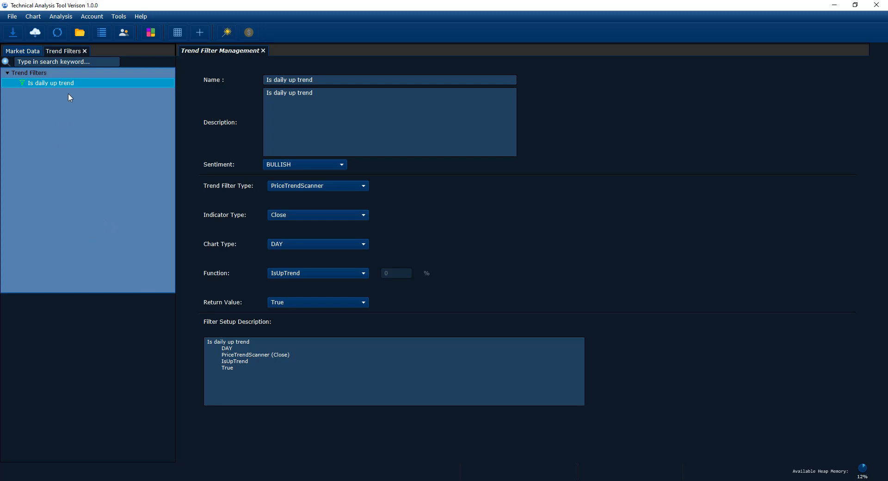
pyautogui.rightClick(41, 73)
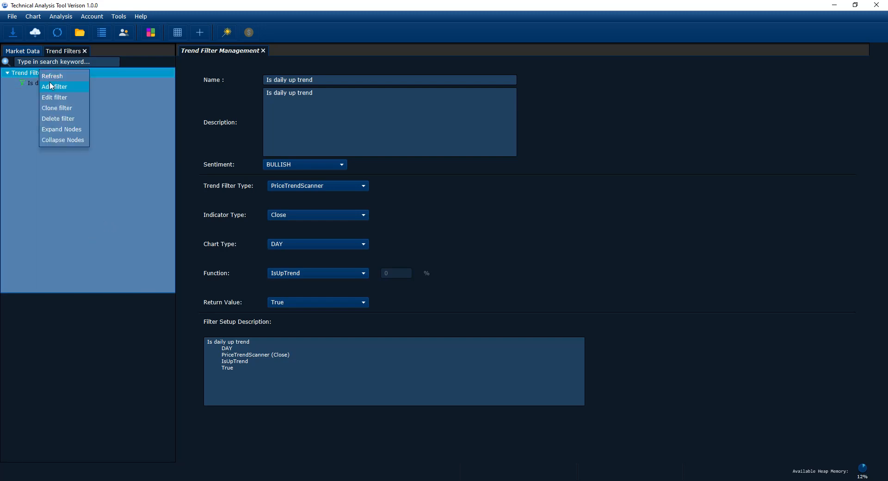
pyautogui.click(54, 87)
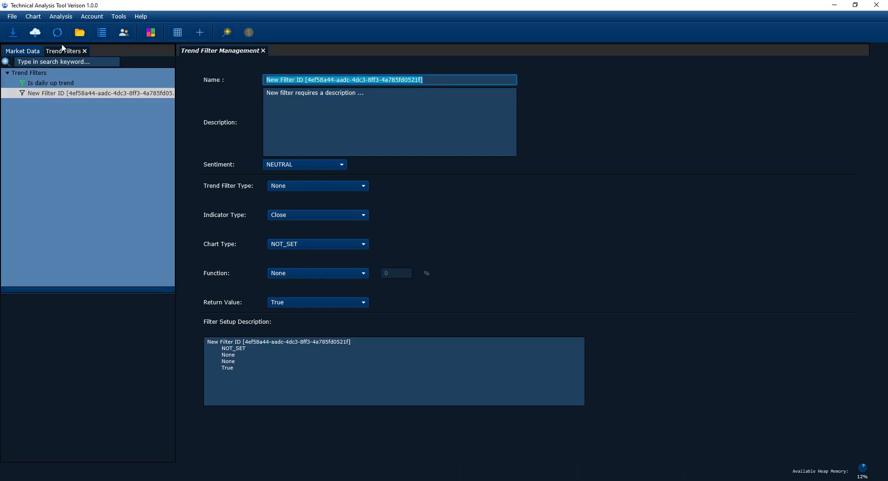
pyautogui.write('Is W')
pyautogui.press('BackSpace')
pyautogui.write('weekly up trend')
pyautogui.press('Tab')
# Replace the weekly filter's description with a copy of its name, "Is weekly up trend"
pyautogui.click(325, 79)
pyautogui.hotkey('ctrl', 'a')
pyautogui.hotkey('ctrl', 'c')
pyautogui.click(408, 119)
pyautogui.hotkey('ctrl', 'a')
pyautogui.hotkey('ctrl', 'v')
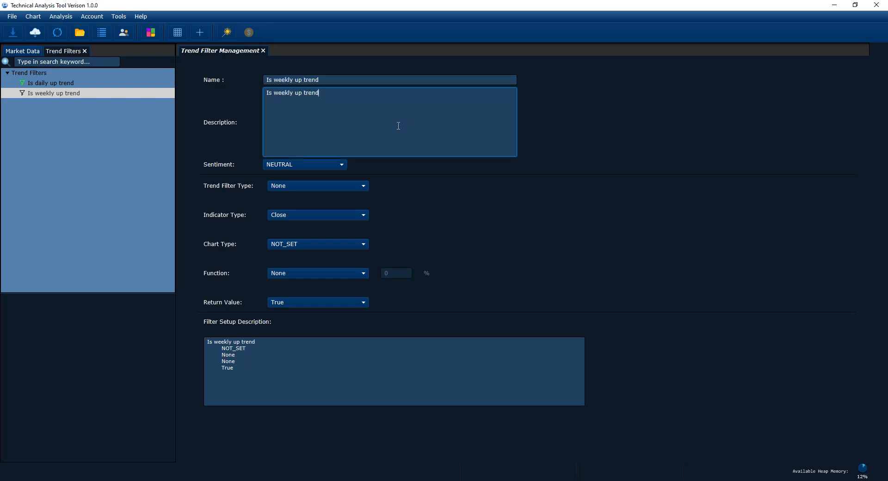
# Set the weekly filter's sentiment to BULLISH and its trend filter type to PriceTrendScanner
pyautogui.click(303, 166)
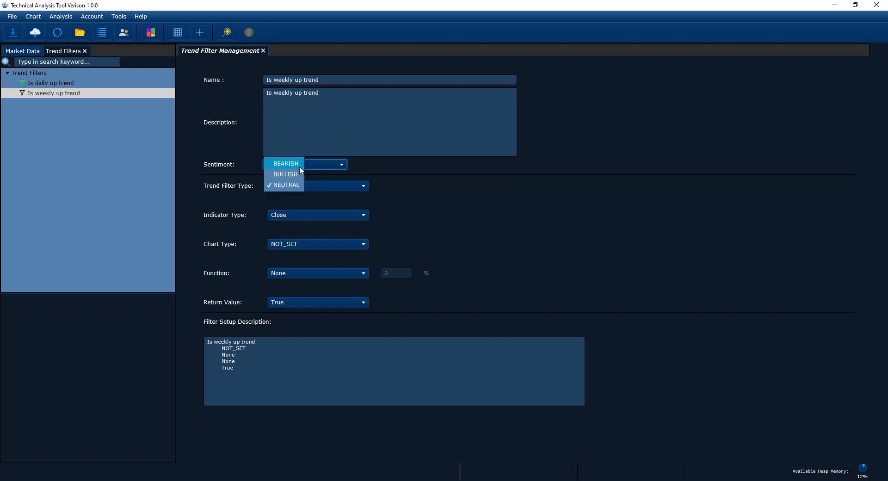
pyautogui.click(121, 137)
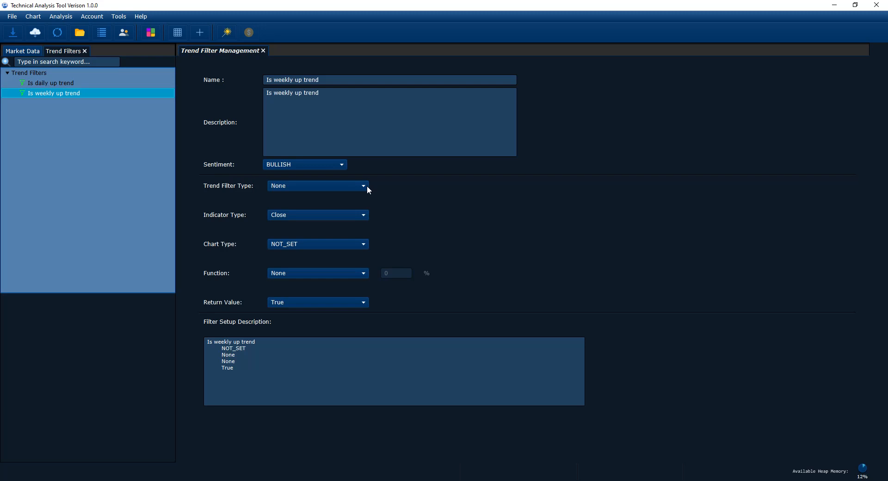
pyautogui.click(328, 186)
pyautogui.click(281, 204)
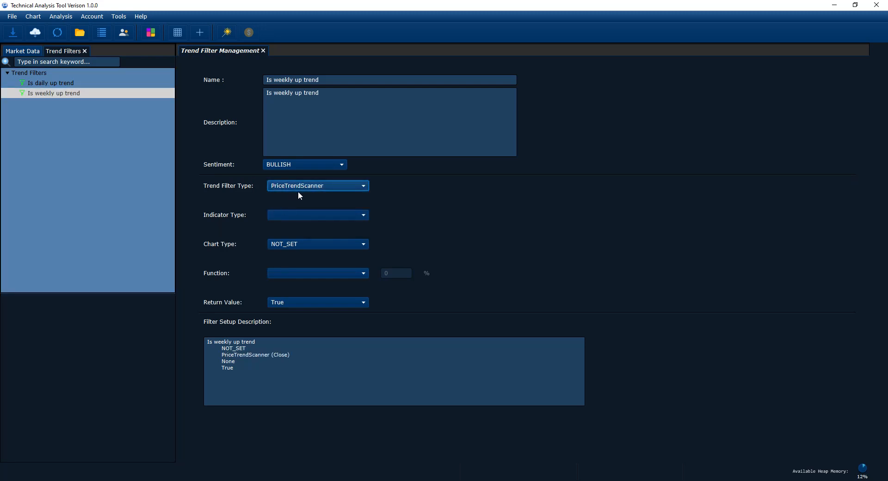
# Set the weekly filter's indicator type to Close and its chart type to WEEK
pyautogui.click(287, 215)
pyautogui.click(289, 227)
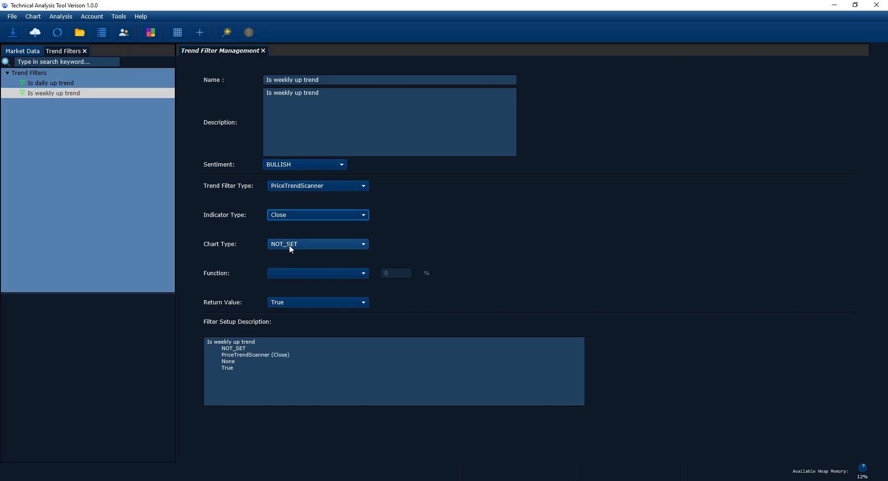
pyautogui.click(290, 245)
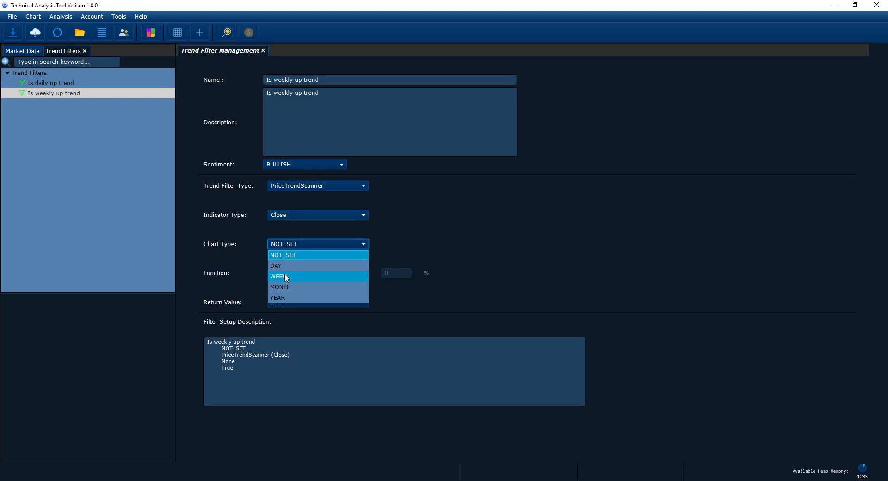
pyautogui.click(285, 275)
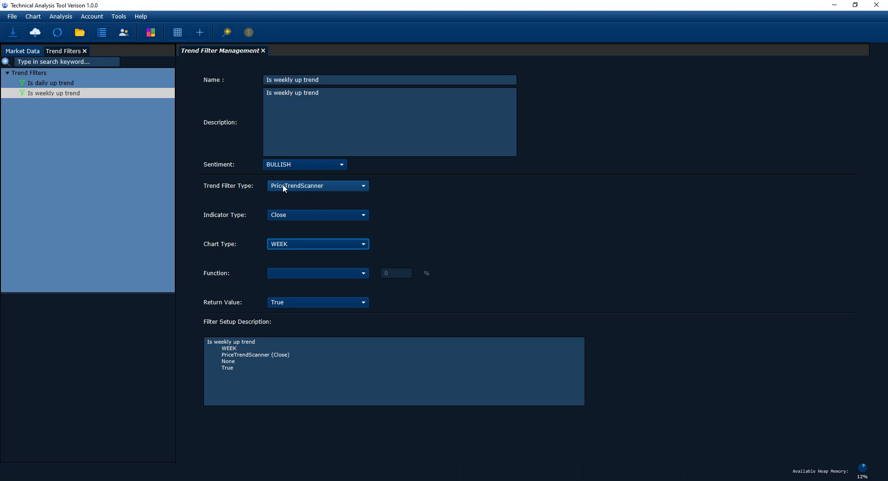
# Set the weekly filter's function to IsUpTrend and its return value to True
pyautogui.click(285, 273)
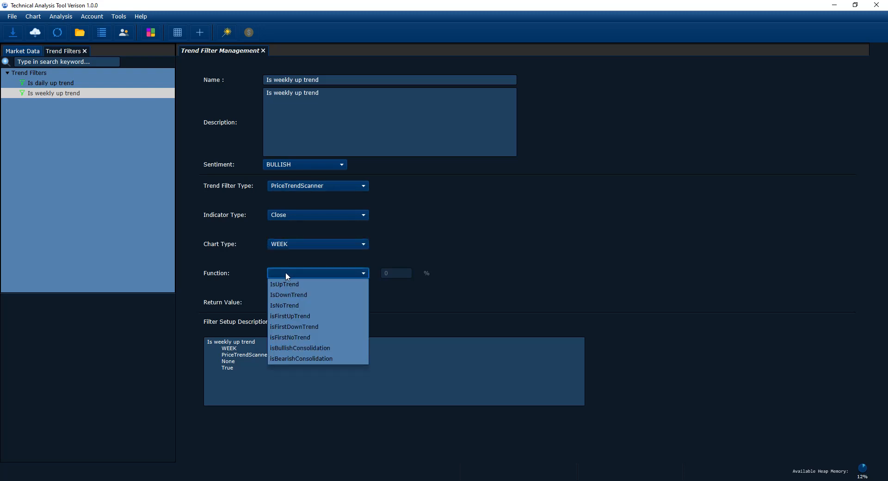
pyautogui.click(286, 283)
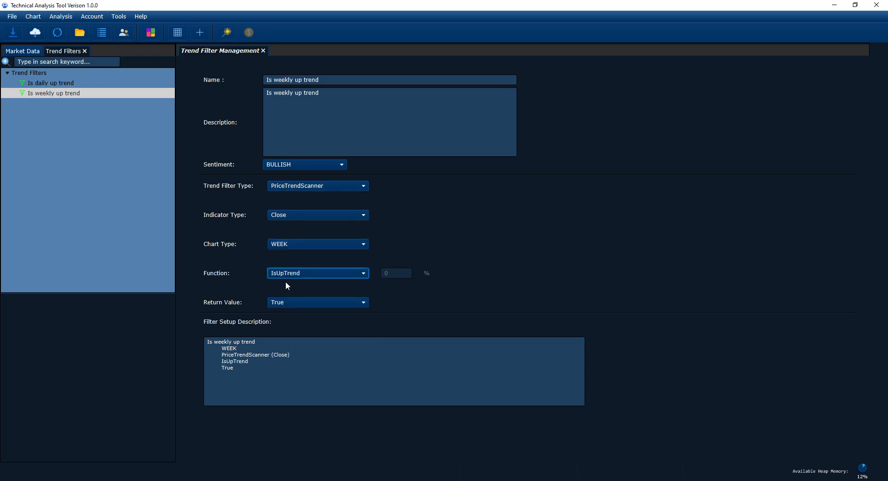
pyautogui.click(288, 304)
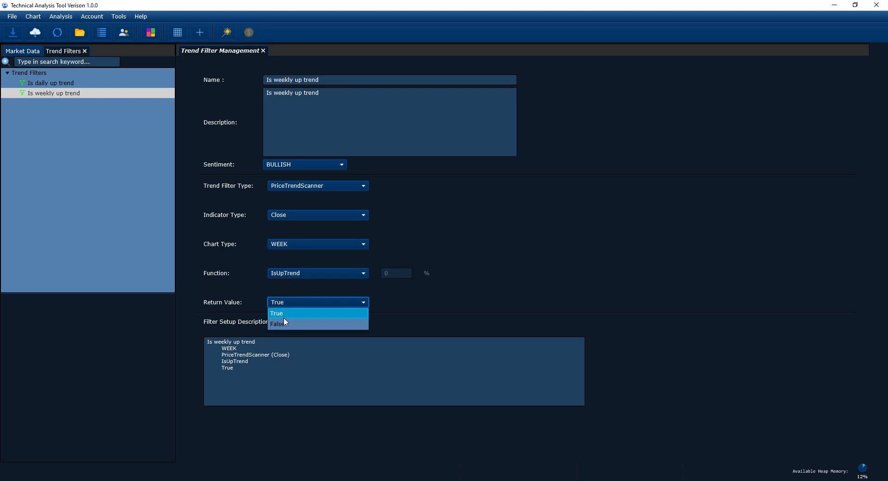
pyautogui.click(284, 315)
pyautogui.click(106, 198)
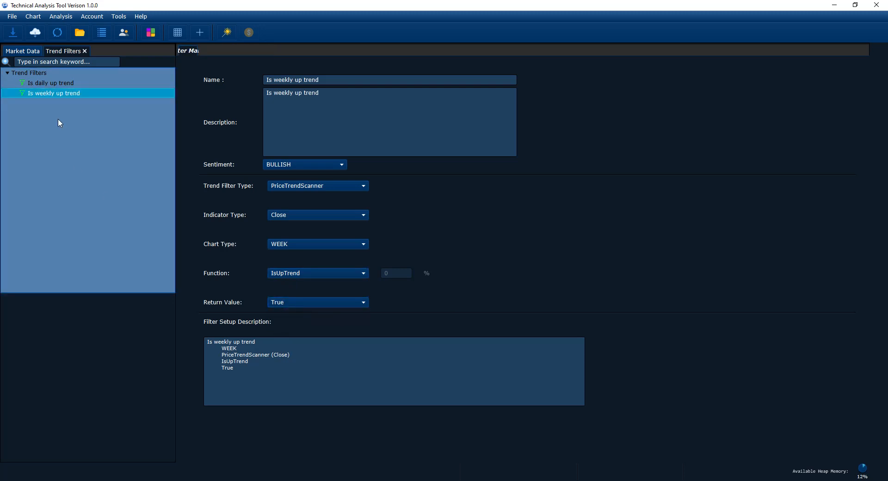
# Add another trend filter and clear its default name
pyautogui.rightClick(55, 93)
pyautogui.click(64, 108)
pyautogui.click(433, 78)
pyautogui.hotkey('ctrl', 'a')
pyautogui.press('BackSpace')
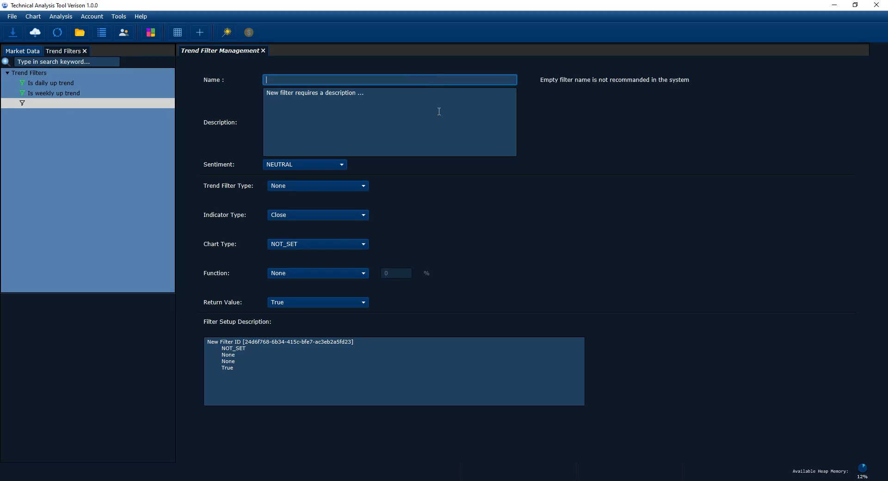
pyautogui.write('iS MO')
pyautogui.press('BackSpace')
pyautogui.press('BackSpace')
pyautogui.write('MONTH')
pyautogui.press('BackSpace')
pyautogui.press('BackSpace')
pyautogui.press('BackSpace')
pyautogui.press('BackSpace')
pyautogui.press('BackSpace')
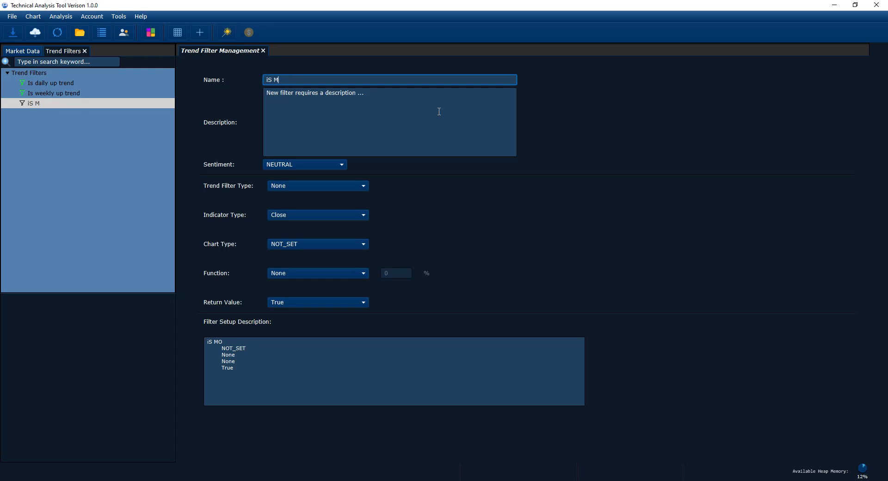
pyautogui.press('BackSpace')
pyautogui.press('BackSpace')
pyautogui.press('BackSpace')
# Name the new filter "Is monthly up trend" and use the same text as its description
pyautogui.write('Is monthly up trend')
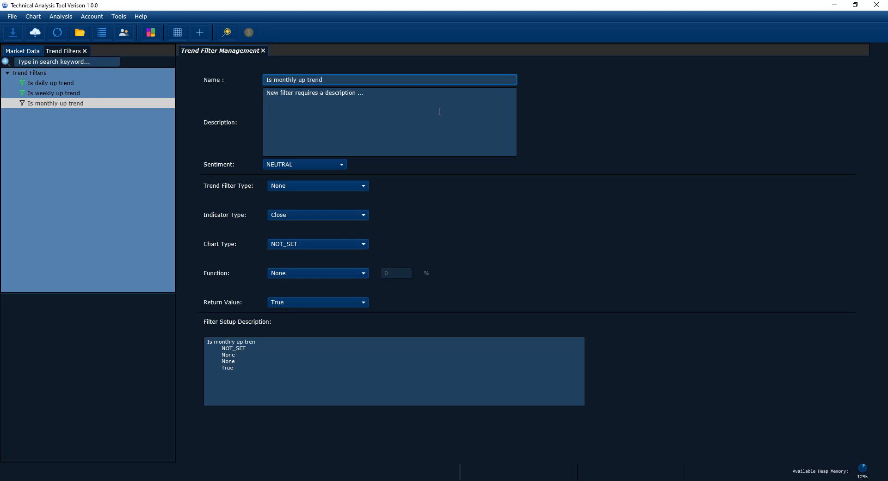
pyautogui.click(439, 112)
pyautogui.tripleClick(337, 81)
pyautogui.hotkey('ctrl', 'c')
pyautogui.tripleClick(374, 107)
pyautogui.hotkey('ctrl', 'v')
# Set the monthly filter's sentiment to BULLISH and its trend filter type to PriceTrendScanner
pyautogui.click(329, 166)
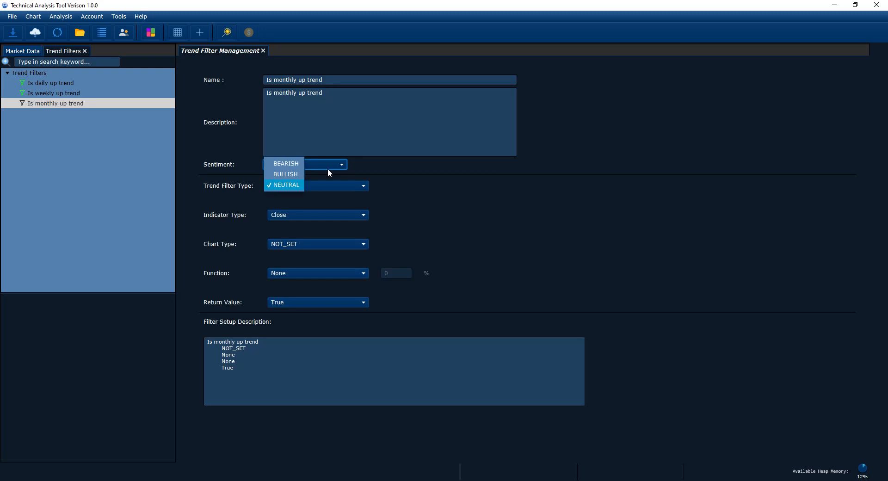
pyautogui.click(287, 174)
pyautogui.click(289, 187)
pyautogui.click(287, 207)
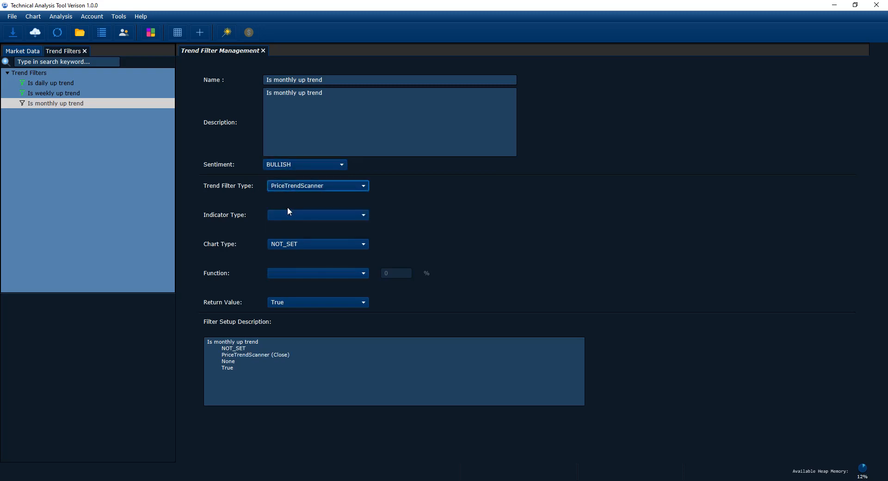
# Set the monthly filter's indicator type to Close and its chart type to MONTH
pyautogui.click(305, 215)
pyautogui.click(293, 225)
pyautogui.click(291, 245)
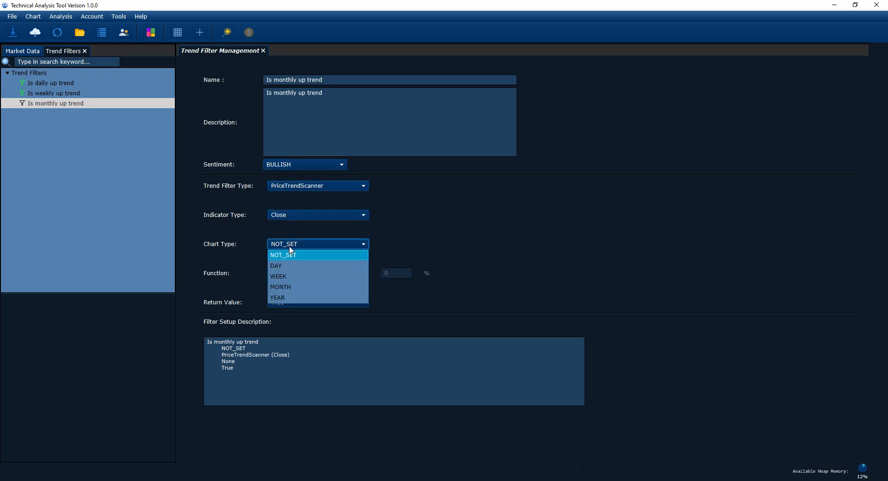
pyautogui.click(279, 287)
# Set the monthly filter's function to IsUpTrend, keeping its return value at True
pyautogui.click(284, 273)
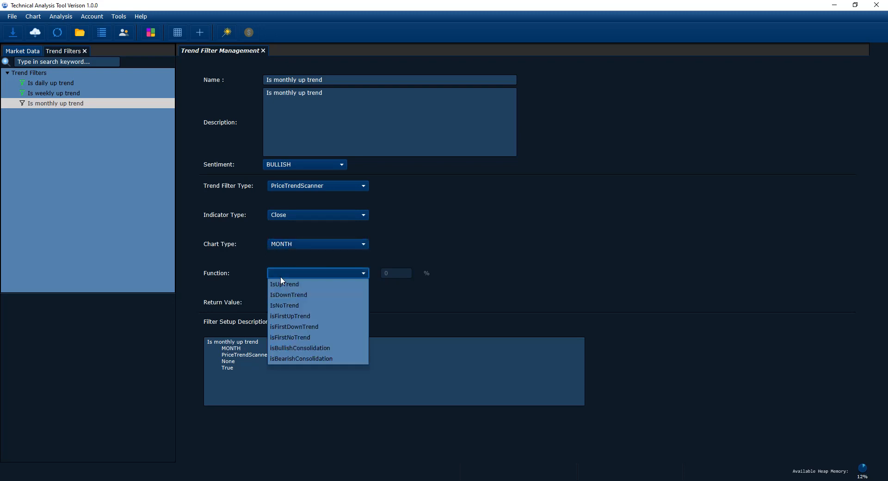
pyautogui.click(284, 285)
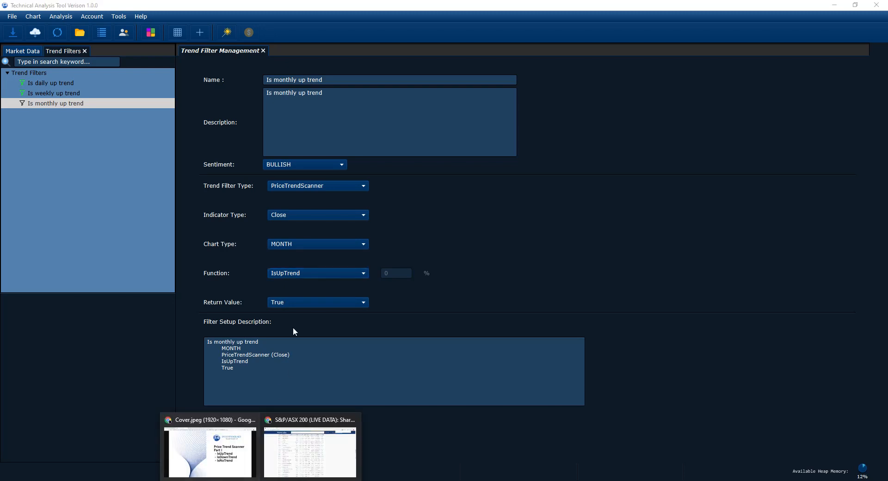
pyautogui.click(293, 304)
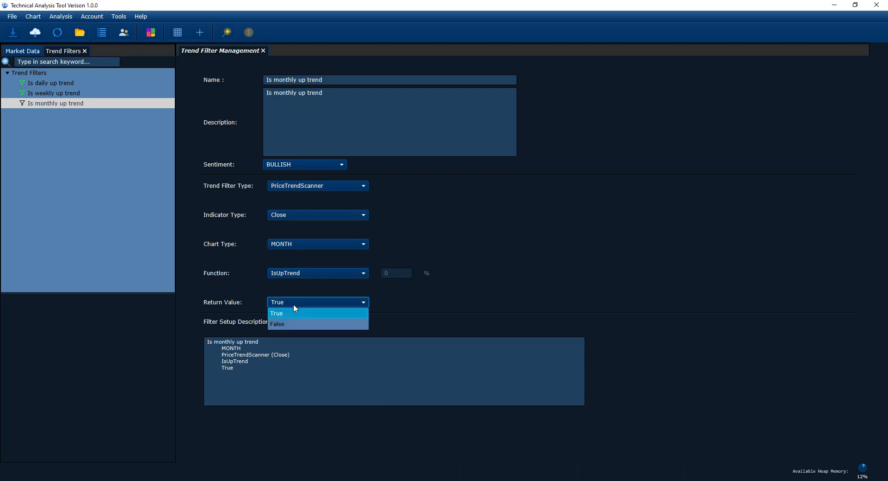
pyautogui.click(298, 276)
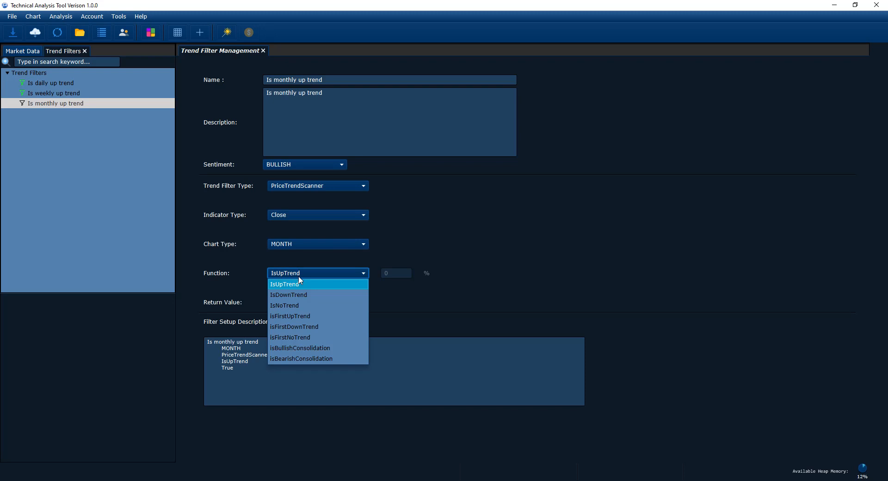
pyautogui.click(515, 266)
# Switch to the Chrome browser and examine the PriceTrendScanner IsUpTrend section of the trend filter function documentation
pyautogui.moveTo(268, 479)
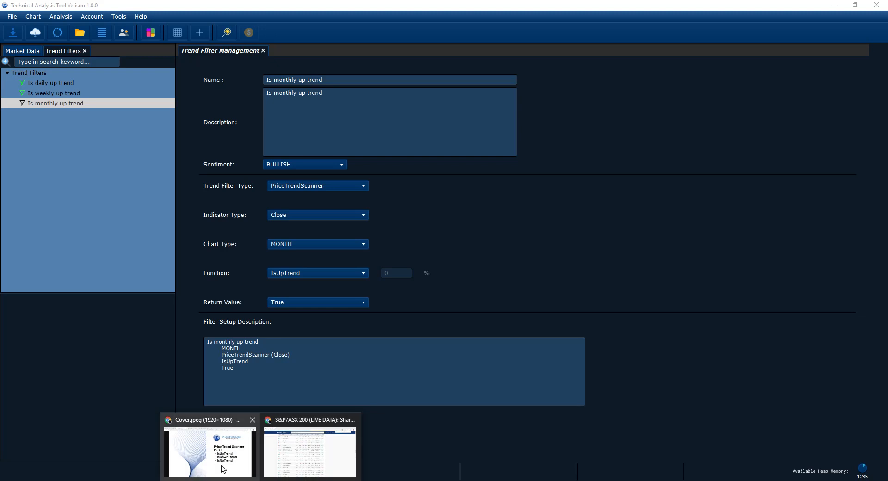
pyautogui.click(213, 443)
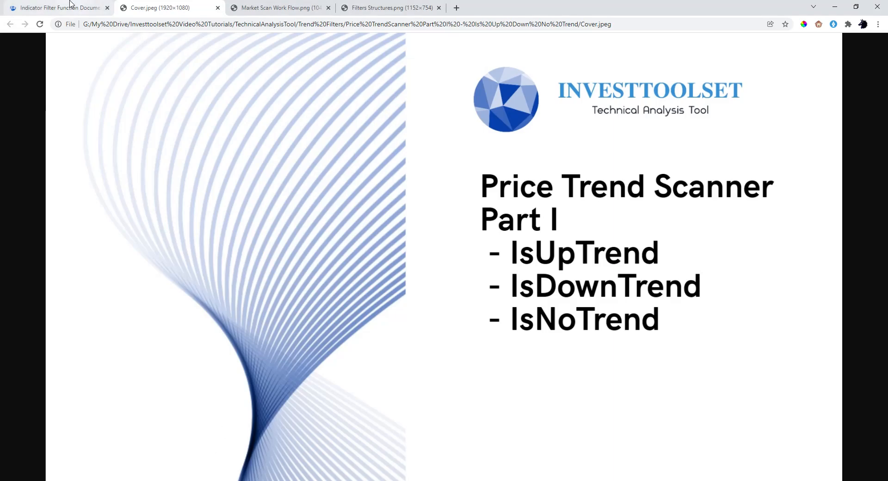
pyautogui.click(84, 10)
pyautogui.moveTo(431, 60)
pyautogui.moveTo(458, 82)
pyautogui.click(496, 133)
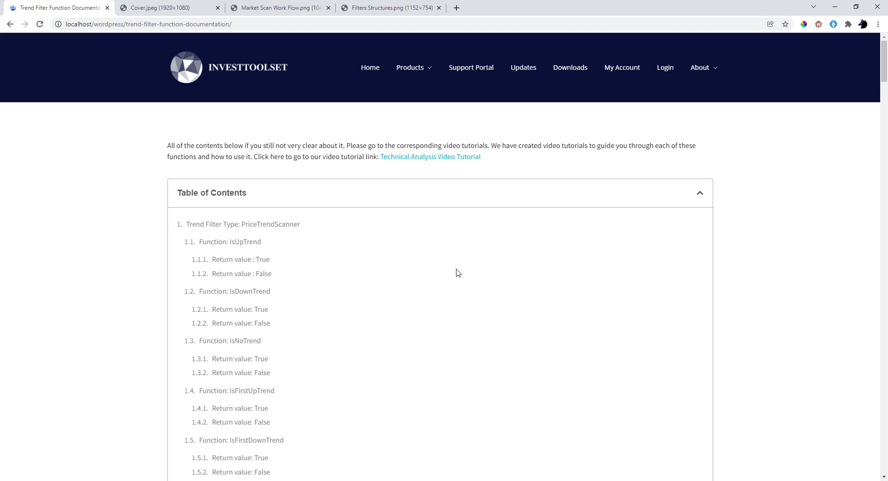
pyautogui.scroll(-1, 299, 226)
pyautogui.click(248, 198)
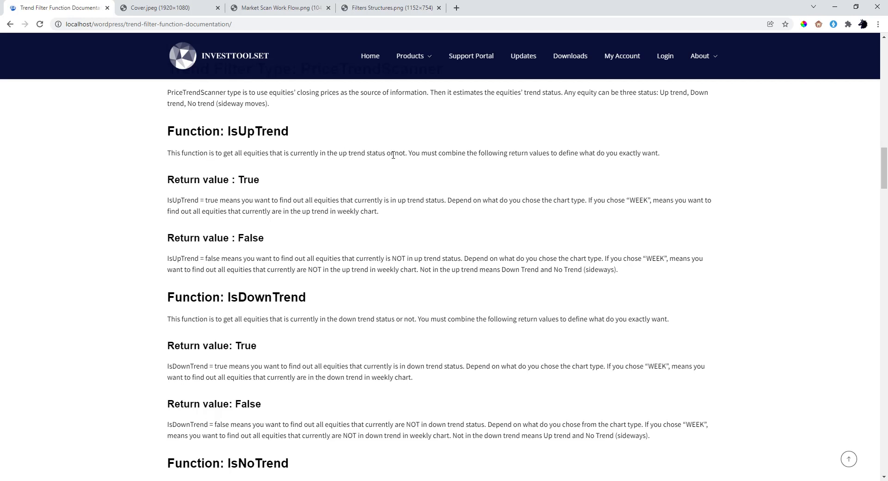
# Return to the Technical Analysis Tool and keep the monthly filter's return value at True
pyautogui.click(391, 480)
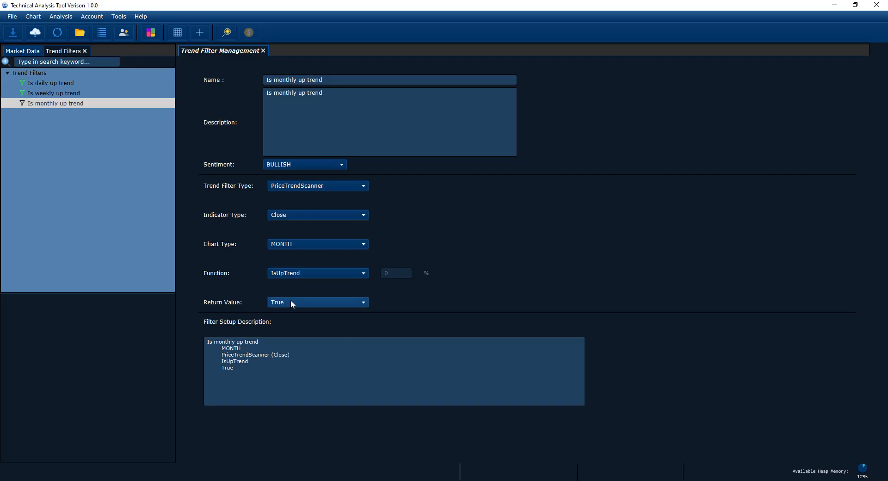
pyautogui.click(288, 303)
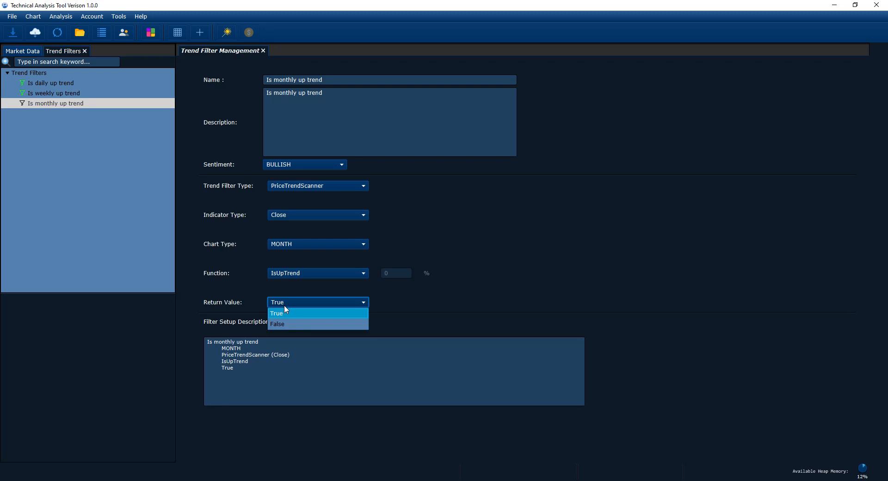
pyautogui.click(281, 314)
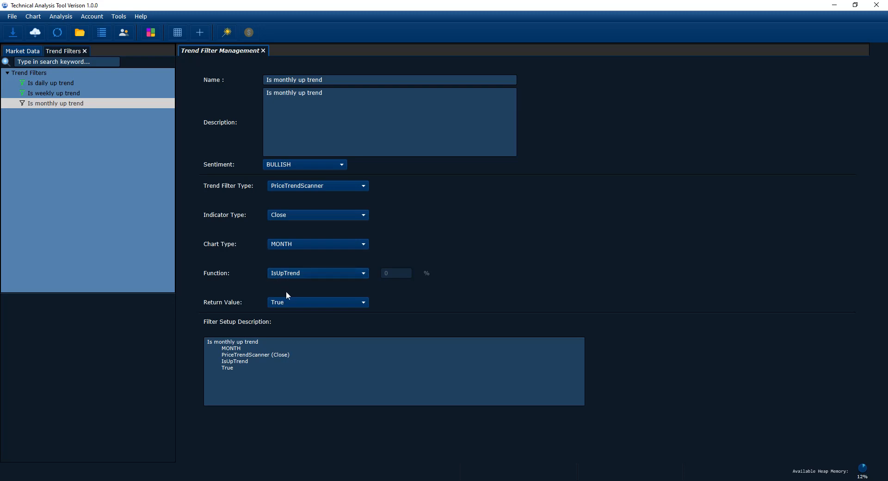
pyautogui.click(168, 234)
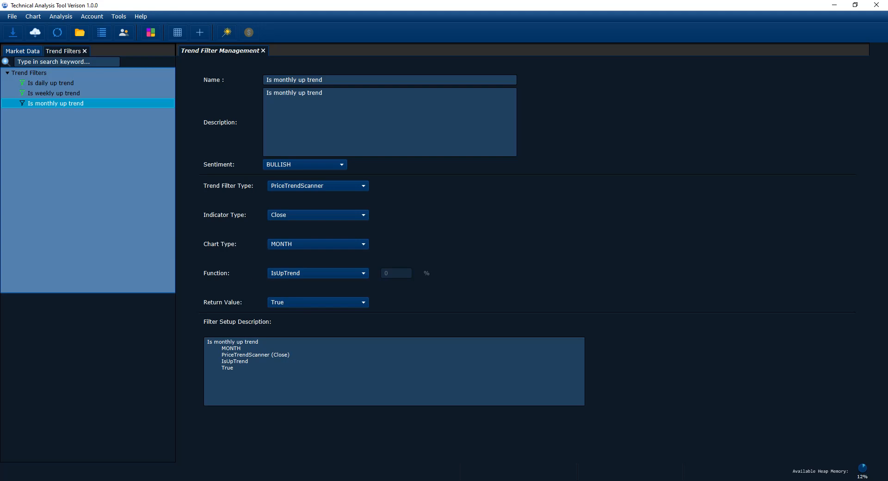
# Switch to the browser documentation and read the IsDownTrend and IsNoTrend functions with their True and False return values
pyautogui.click(214, 456)
pyautogui.scroll(-1, 409, 354)
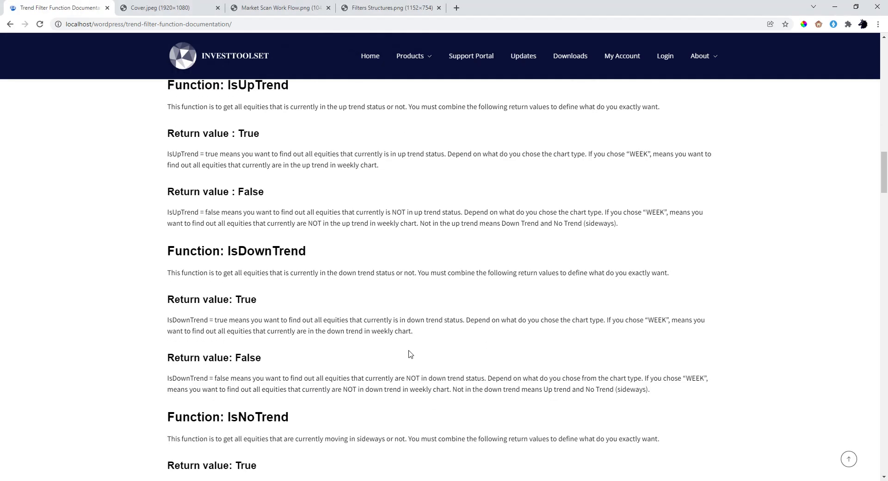
pyautogui.scroll(-1, 409, 355)
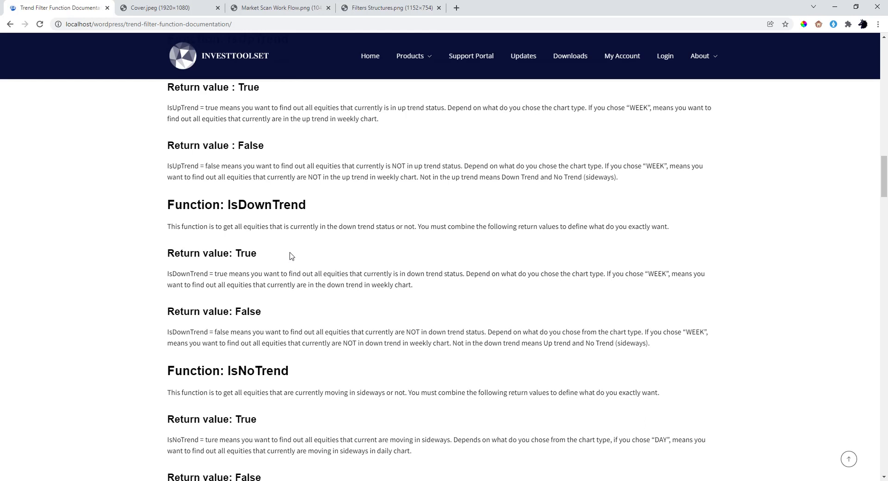
pyautogui.scroll(-1, 291, 254)
pyautogui.scroll(-1, 339, 244)
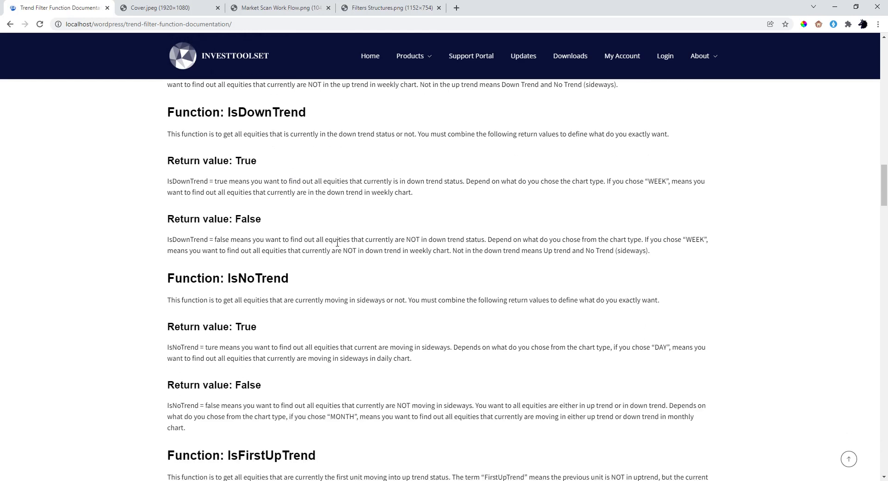
pyautogui.scroll(-1, 338, 243)
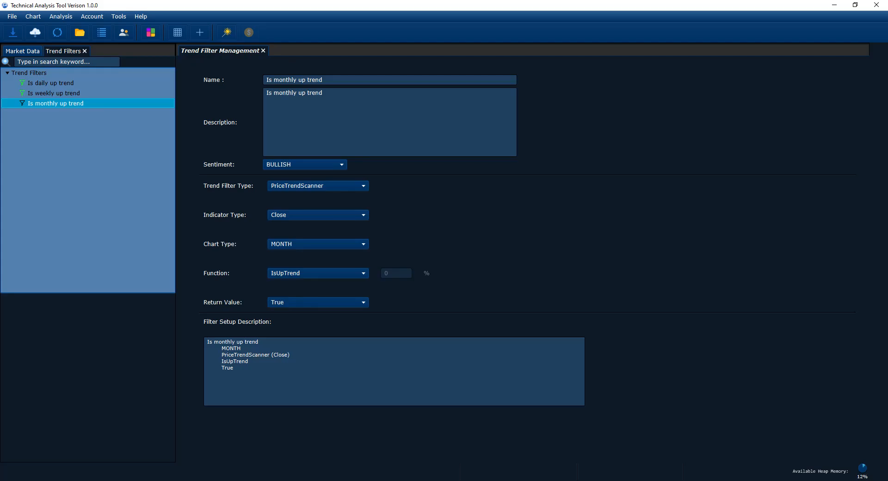
# Return to the Technical Analysis Tool and save the "Is monthly up trend" filter
pyautogui.rightClick(67, 105)
pyautogui.click(66, 131)
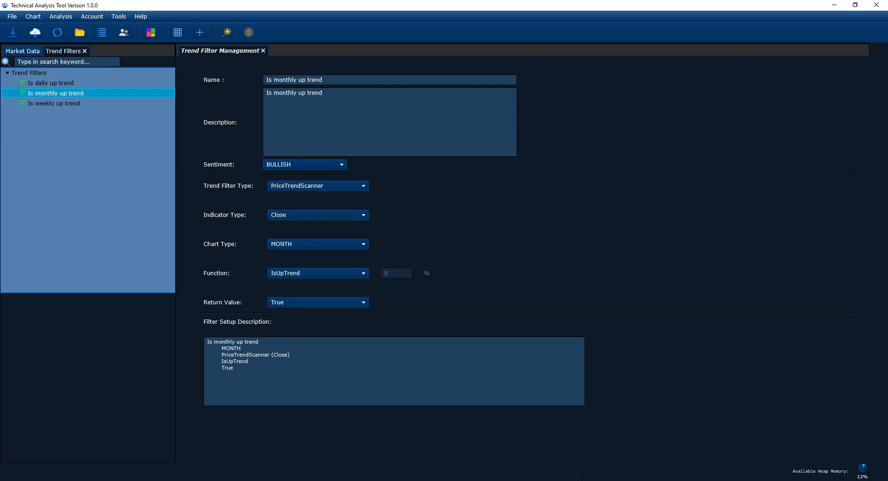
# Review the Market Scan Work Flow image in the browser, then the trend filters listed in the Technical Analysis Tool
pyautogui.click(230, 468)
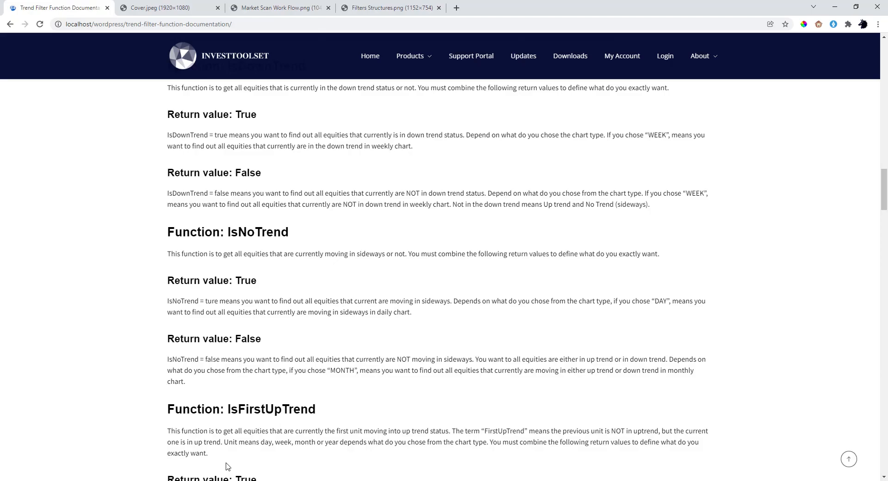
pyautogui.click(283, 8)
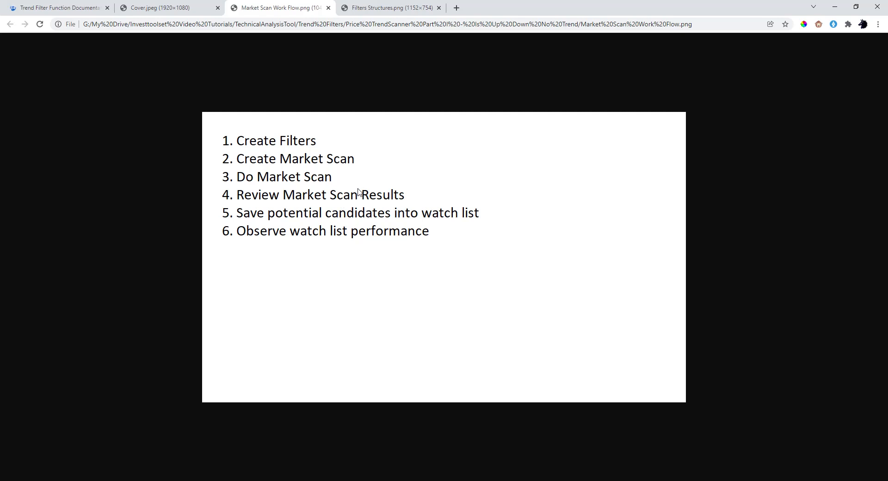
pyautogui.click(352, 480)
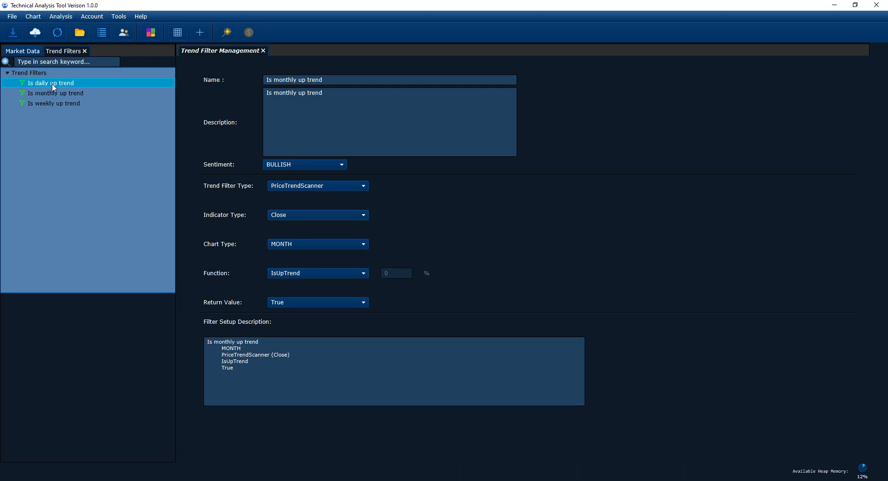
pyautogui.click(48, 102)
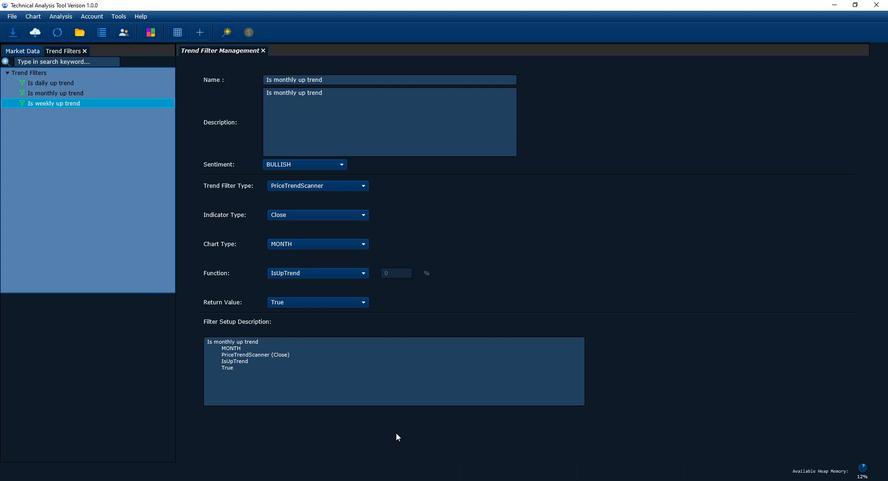
pyautogui.click(371, 439)
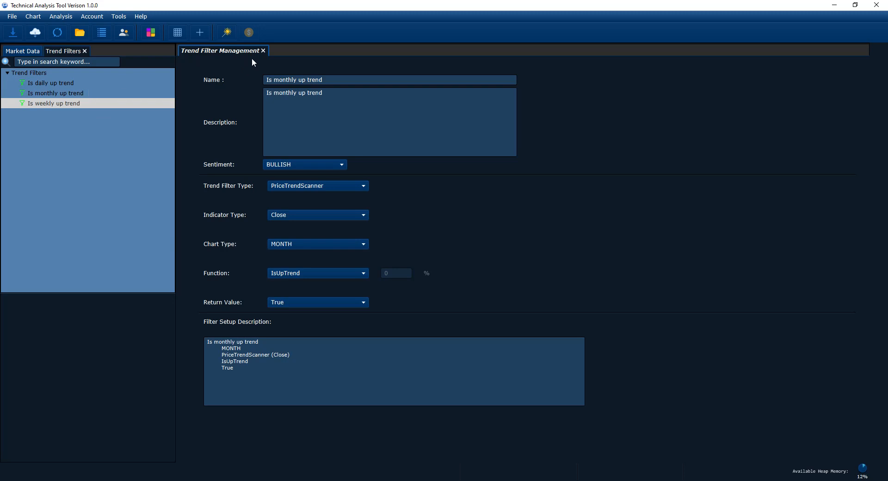
# Close the trend filter editor and the Trend Filters list, and open Market Scan Management
pyautogui.click(263, 50)
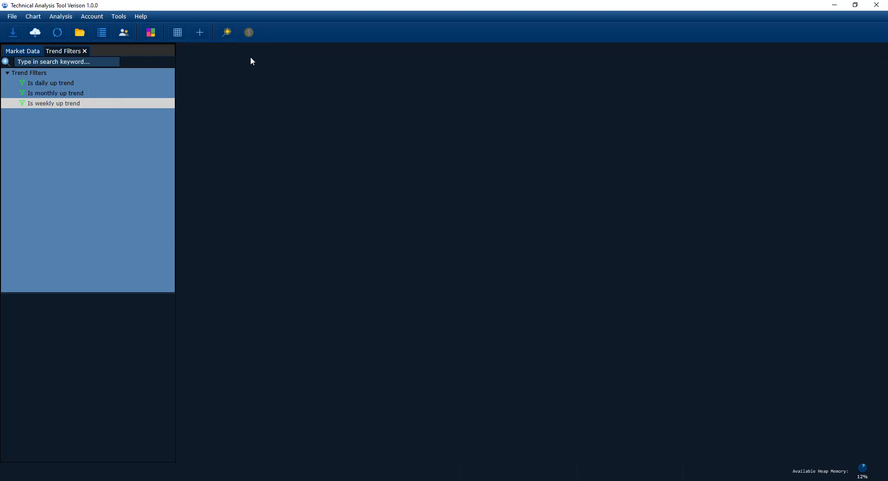
pyautogui.click(85, 51)
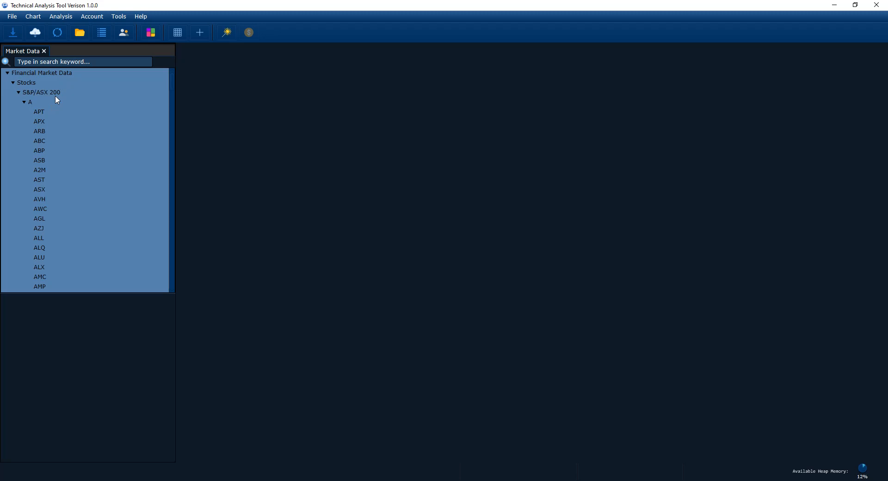
pyautogui.click(62, 16)
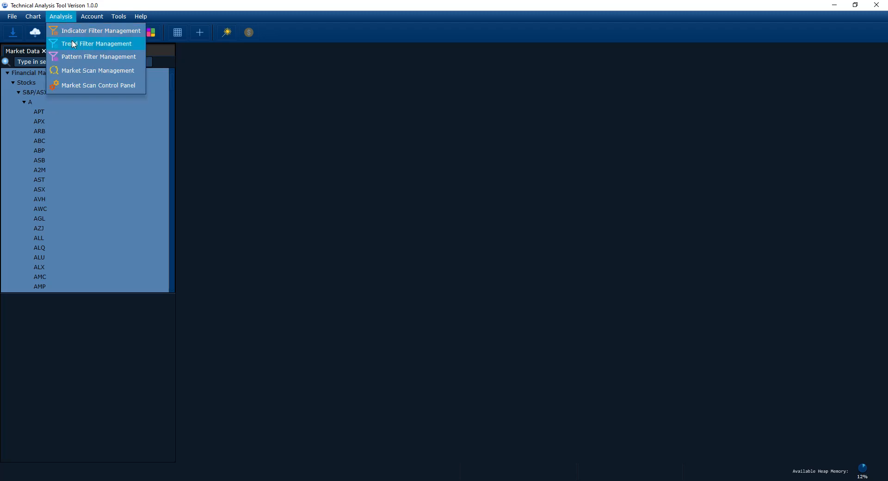
pyautogui.click(73, 72)
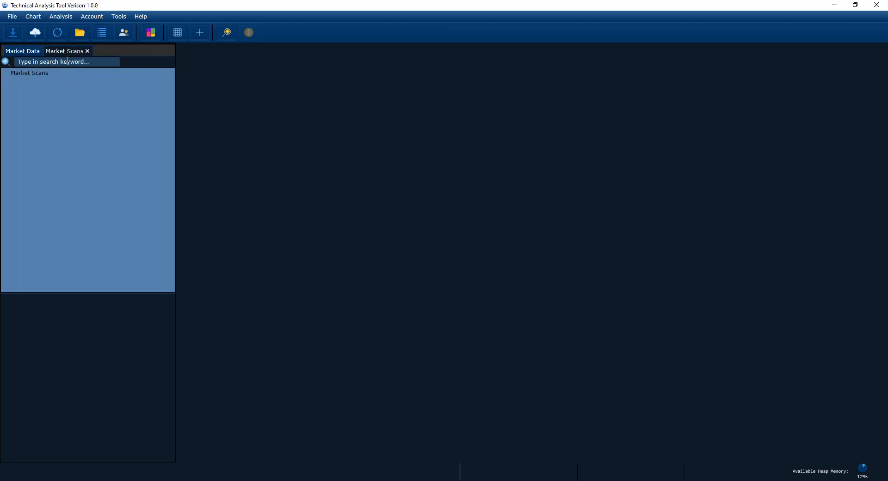
# Add a new market scan under Market Scans
pyautogui.click(23, 72)
pyautogui.rightClick(24, 71)
pyautogui.click(145, 99)
pyautogui.rightClick(44, 74)
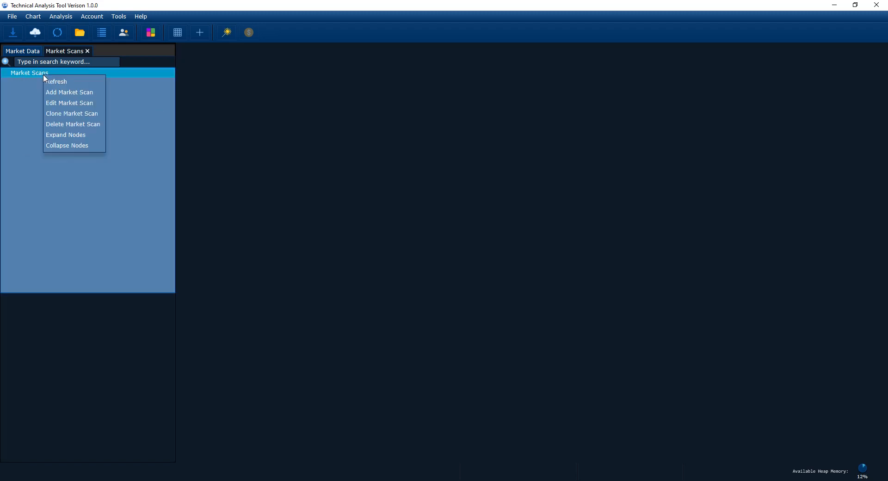
pyautogui.click(62, 93)
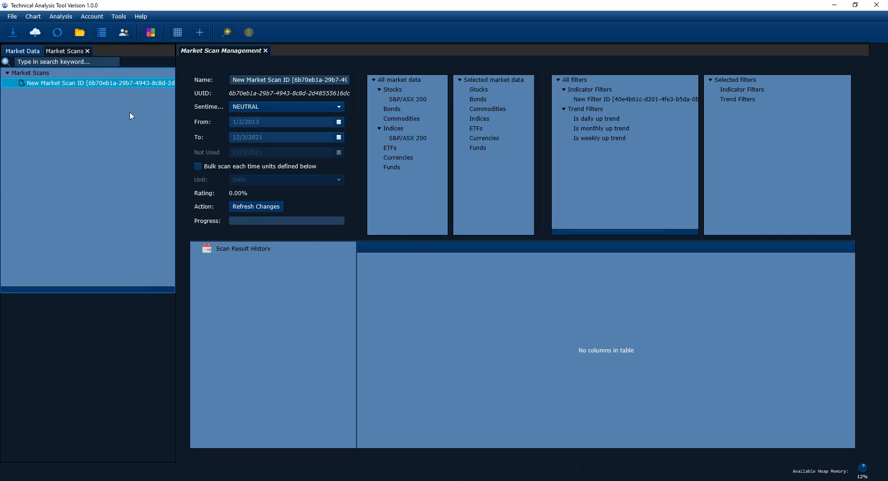
# Name the new market scan "Daily Weekly and Monthly are up trend"
pyautogui.tripleClick(261, 81)
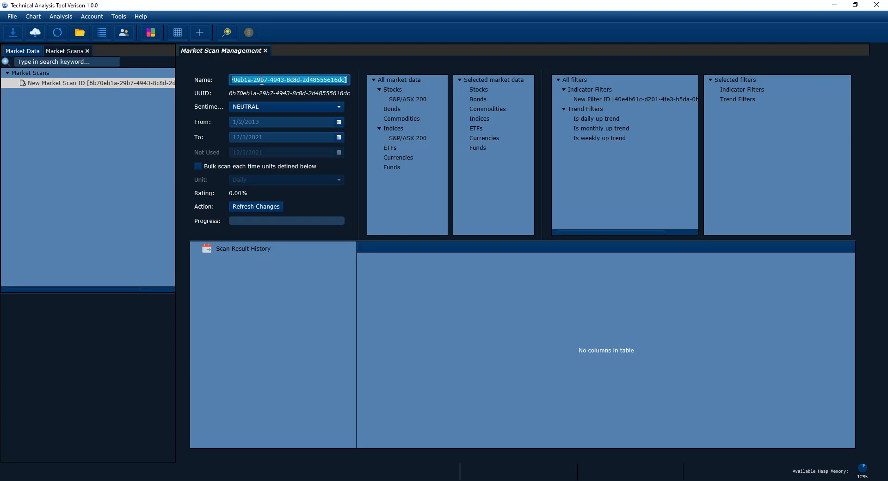
pyautogui.press('BackSpace')
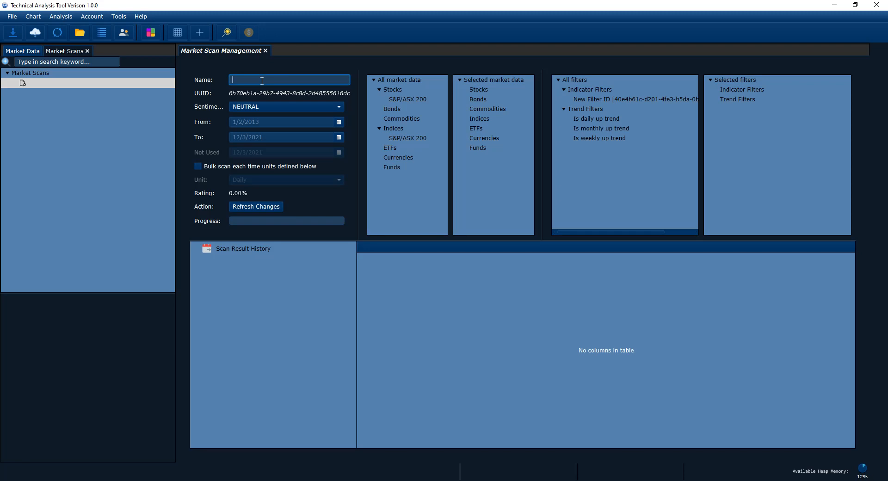
pyautogui.write('Daily ')
pyautogui.write('/ Wee')
pyautogui.press('BackSpace')
pyautogui.press('BackSpace')
pyautogui.press('BackSpace')
pyautogui.press('BackSpace')
pyautogui.press('BackSpace')
pyautogui.press('BackSpace')
pyautogui.press('BackSpace')
pyautogui.press('BackSpace')
pyautogui.write('Daily Weekly and Monthly are up trend')
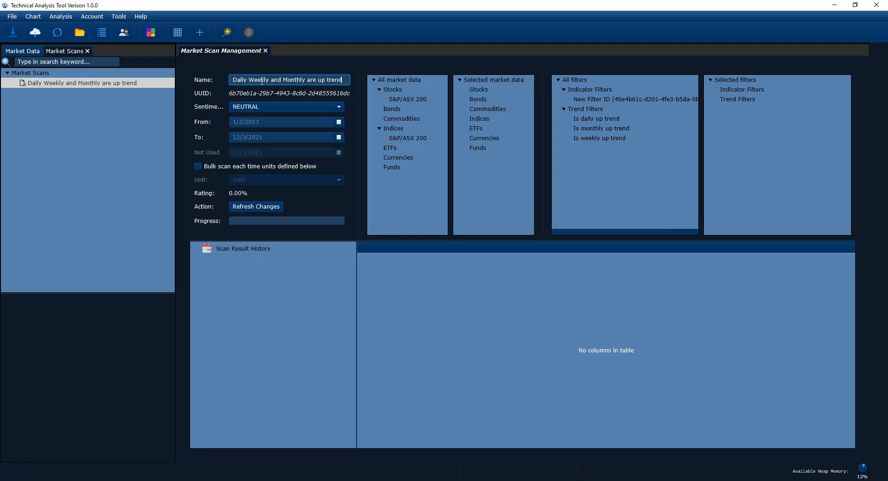
pyautogui.doubleClick(262, 80)
pyautogui.doubleClick(292, 80)
pyautogui.click(476, 119)
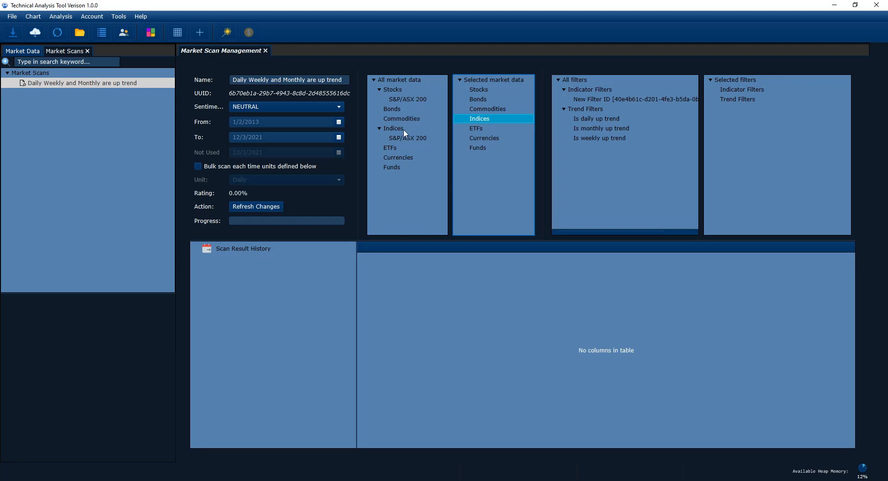
# Set the market scan's sentiment to BULLISH and save the scan
pyautogui.click(115, 123)
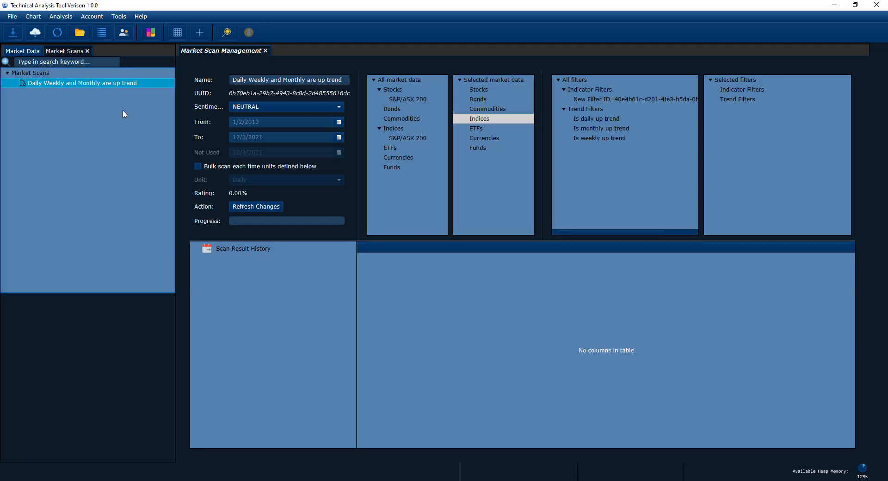
pyautogui.click(241, 106)
pyautogui.click(244, 128)
pyautogui.click(153, 107)
pyautogui.click(244, 110)
pyautogui.click(241, 137)
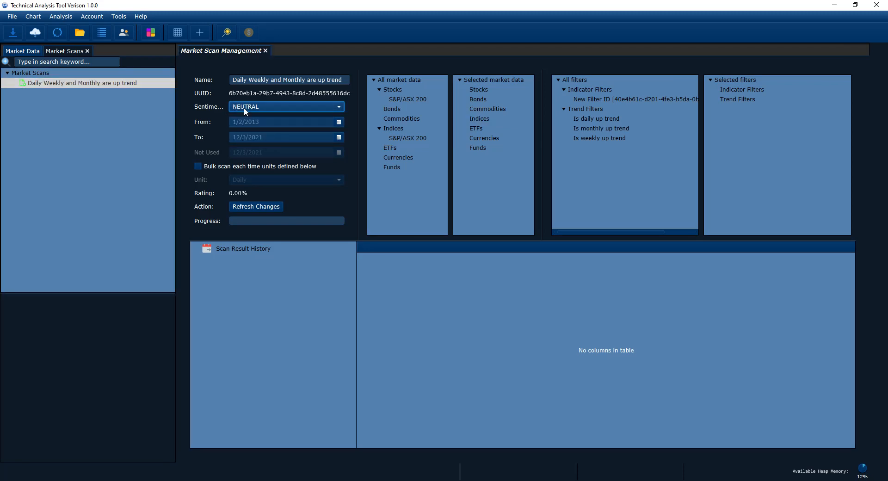
pyautogui.click(244, 107)
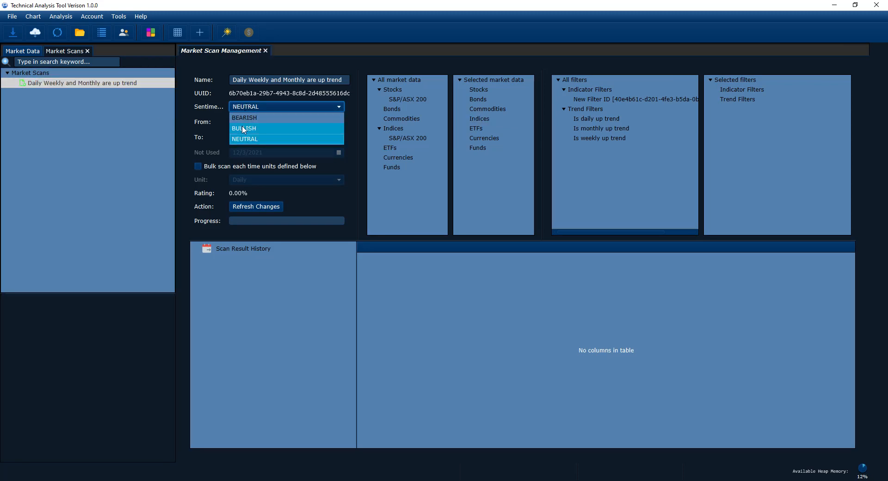
pyautogui.click(246, 125)
pyautogui.click(126, 90)
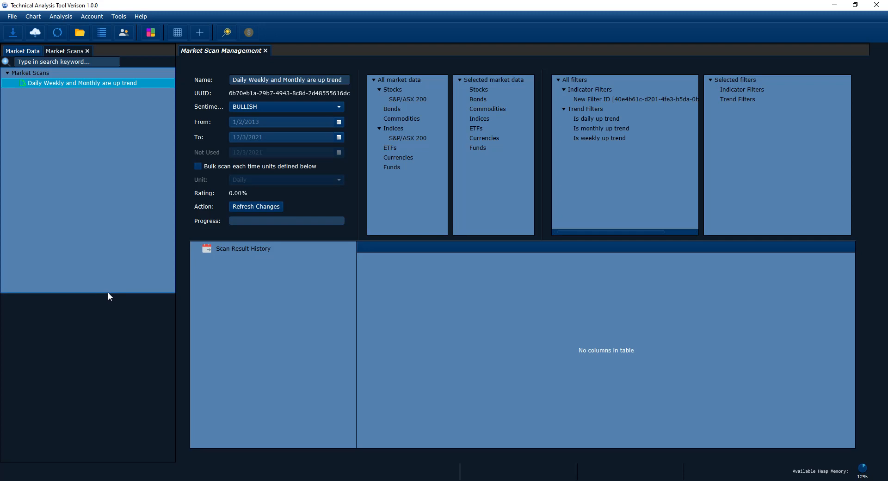
# Enlarge the Market Scans list and check the calendar of the scan's From date without changing it
pyautogui.moveTo(107, 292); pyautogui.dragTo(114, 325)
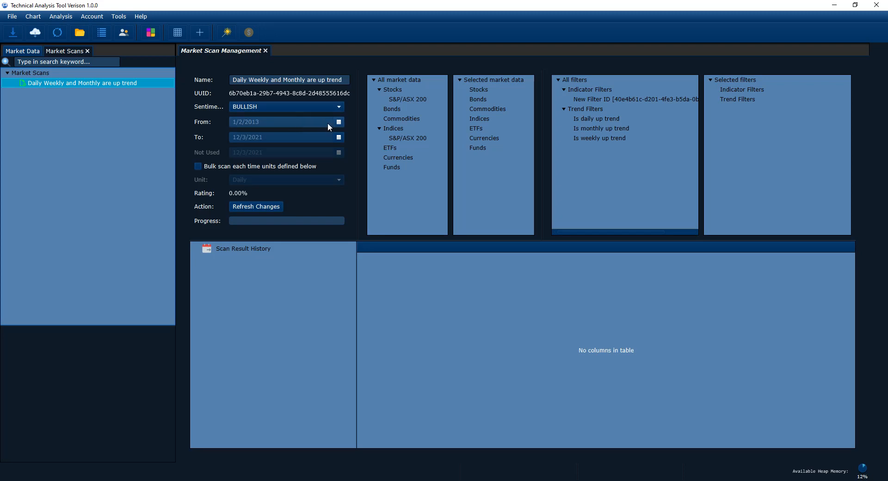
pyautogui.click(339, 122)
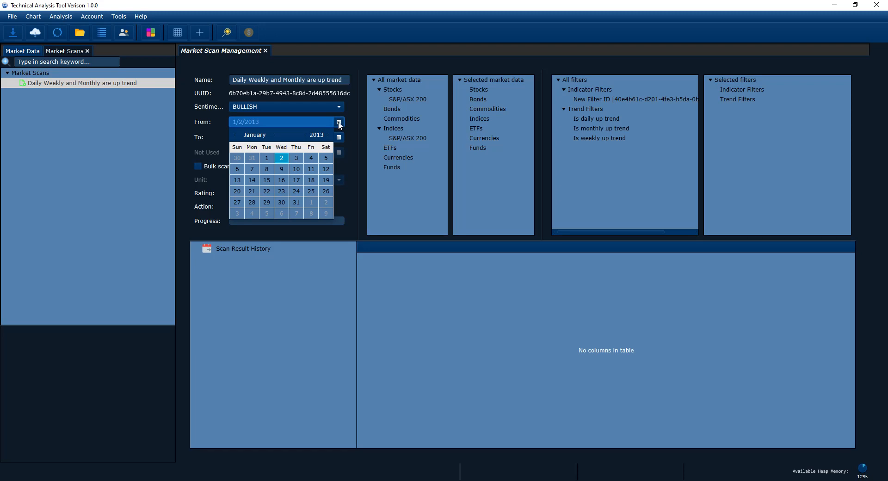
pyautogui.click(245, 122)
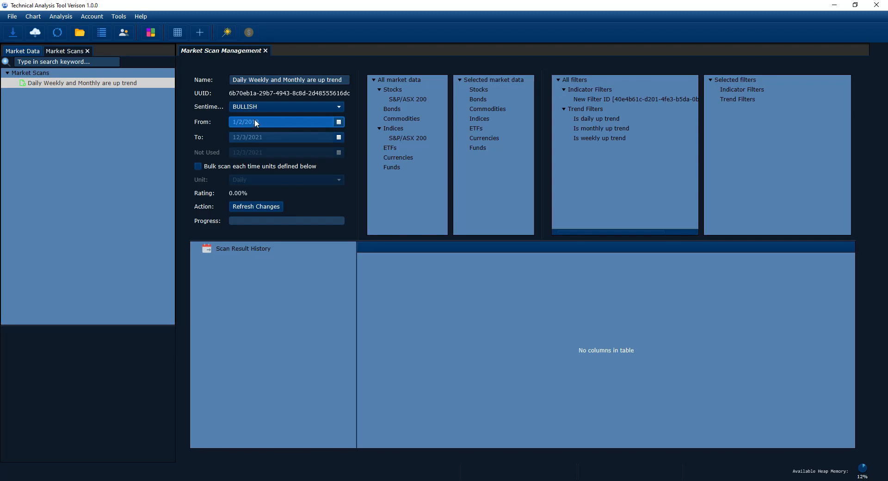
# Reselect 12/3/2021 as the market scan's To date and refresh the scan's changes
pyautogui.click(339, 137)
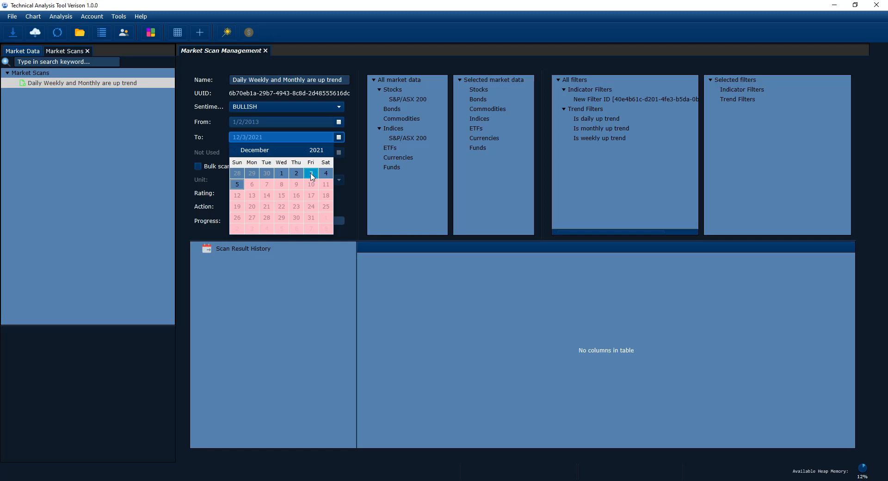
pyautogui.click(313, 175)
pyautogui.click(334, 137)
pyautogui.click(312, 175)
pyautogui.click(336, 137)
pyautogui.click(315, 174)
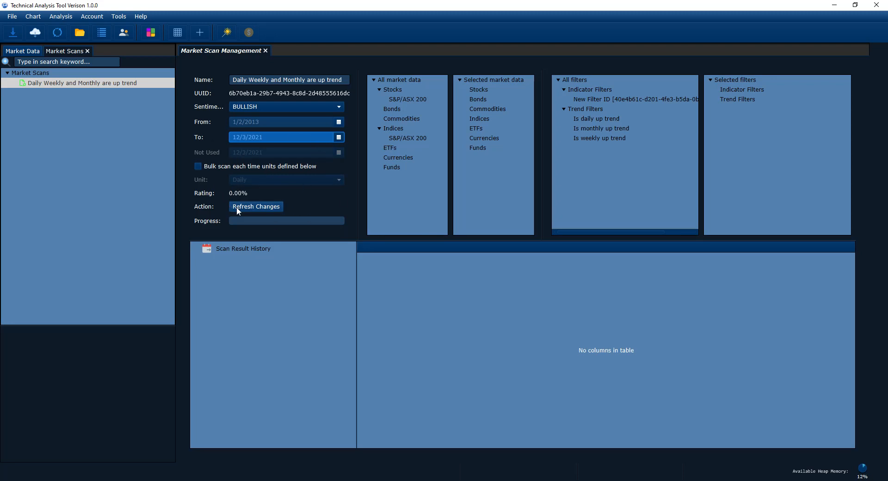
pyautogui.click(257, 203)
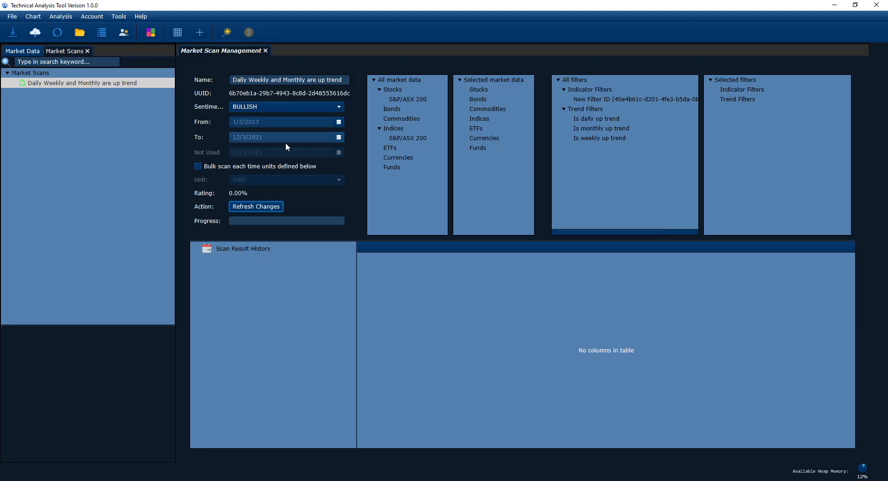
# Set the market scan's To date back one year to 12/4/2020
pyautogui.click(338, 137)
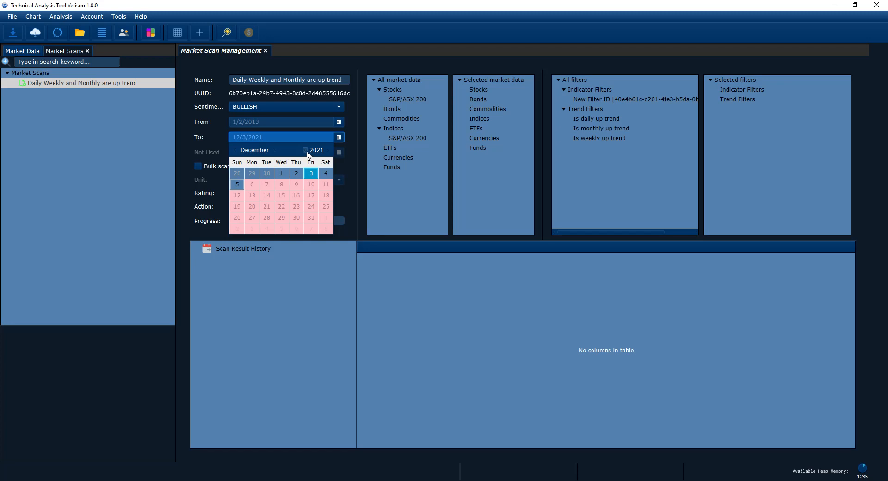
pyautogui.click(305, 152)
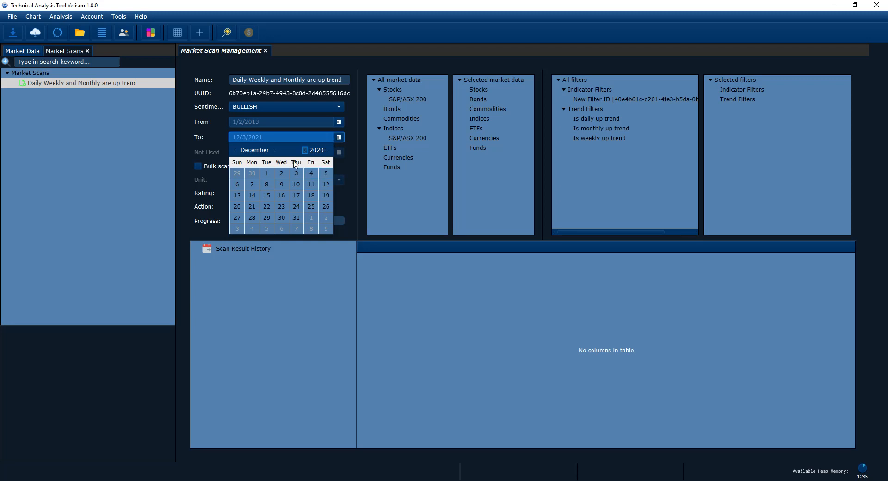
pyautogui.click(311, 174)
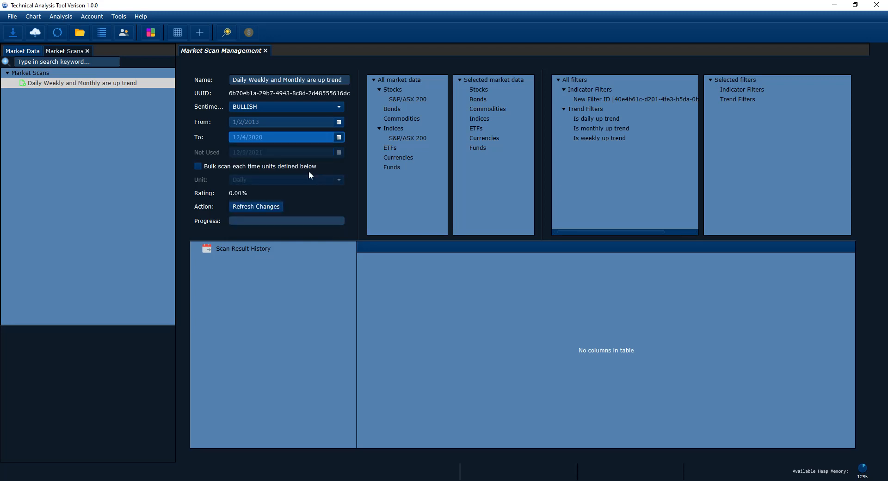
pyautogui.click(338, 138)
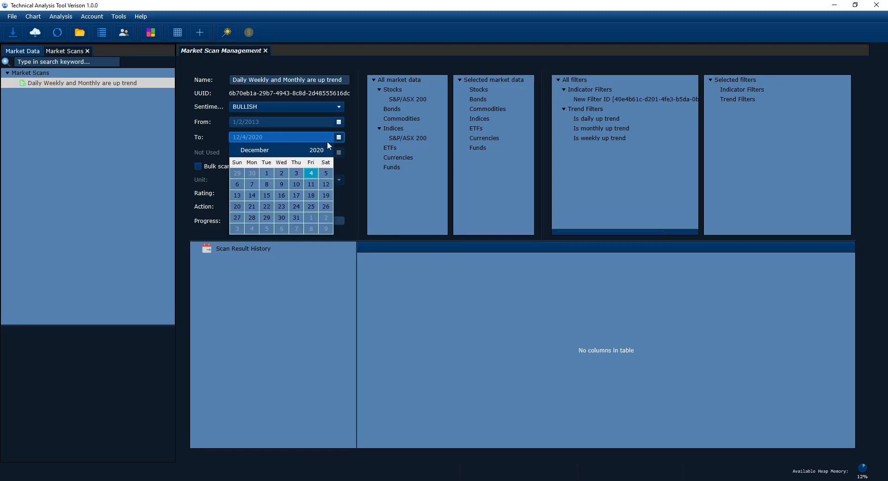
pyautogui.click(310, 174)
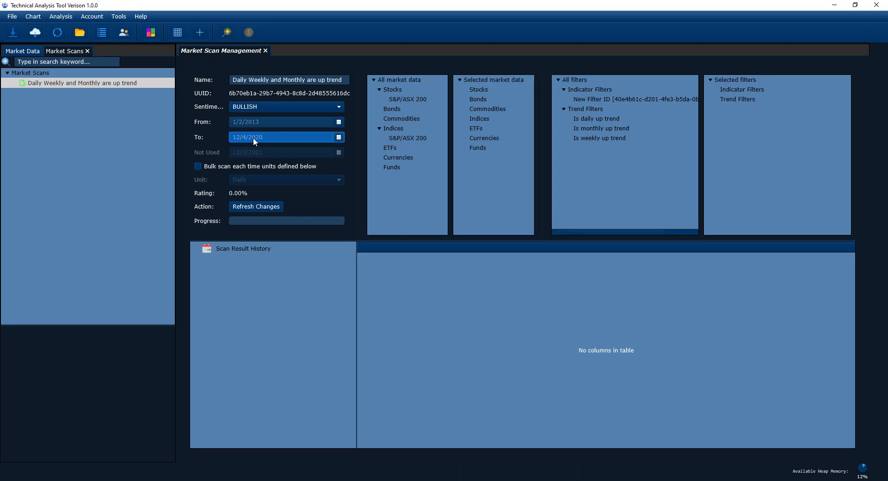
# Change the market scan's To date to 11/5/2021
pyautogui.click(338, 138)
pyautogui.click(328, 151)
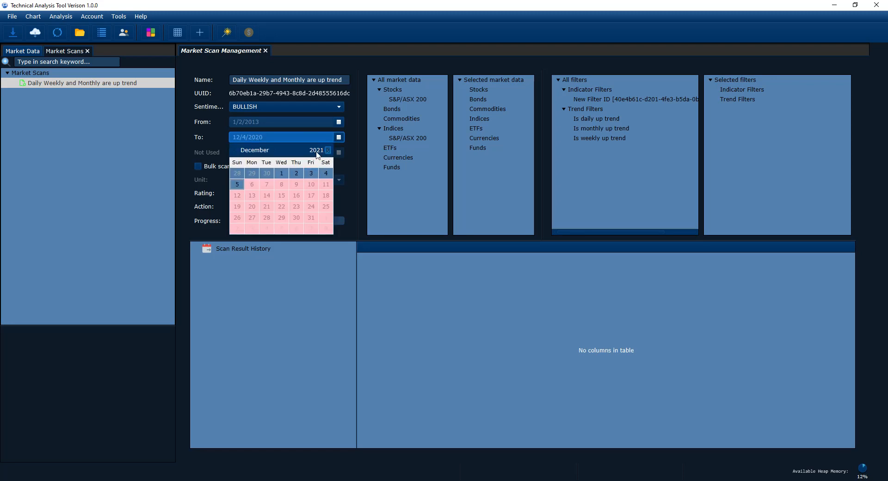
pyautogui.click(235, 151)
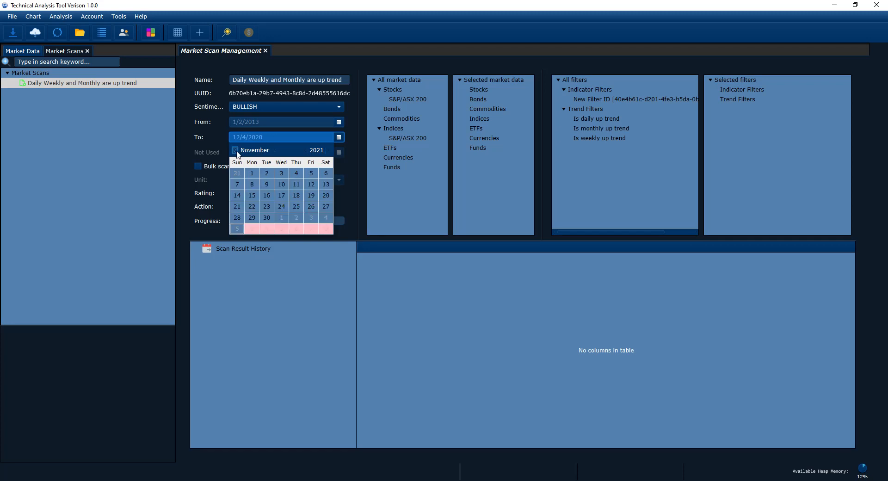
pyautogui.click(310, 174)
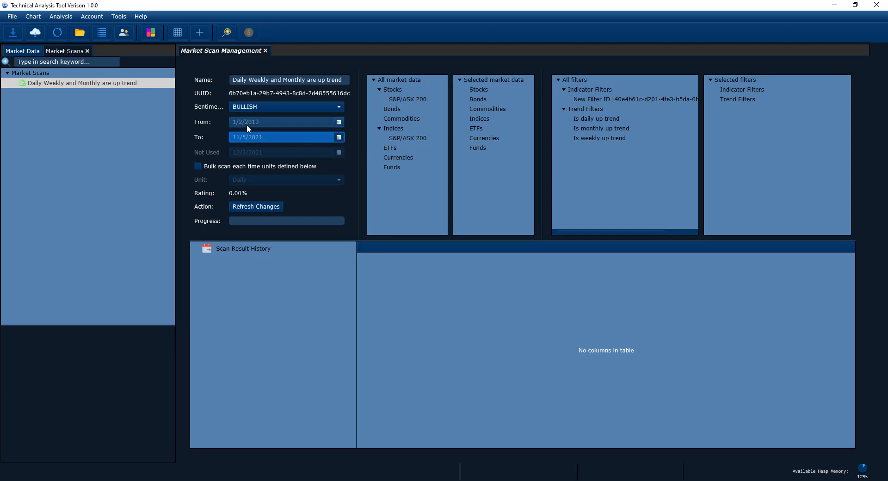
# Set the market scan's To date to 12/3/2021
pyautogui.click(339, 137)
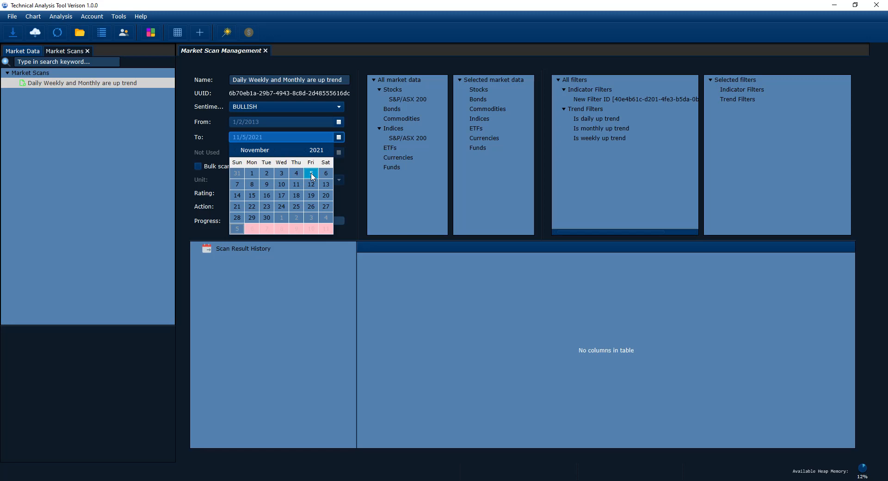
pyautogui.click(337, 138)
pyautogui.click(335, 138)
pyautogui.click(329, 152)
pyautogui.click(235, 152)
pyautogui.click(235, 151)
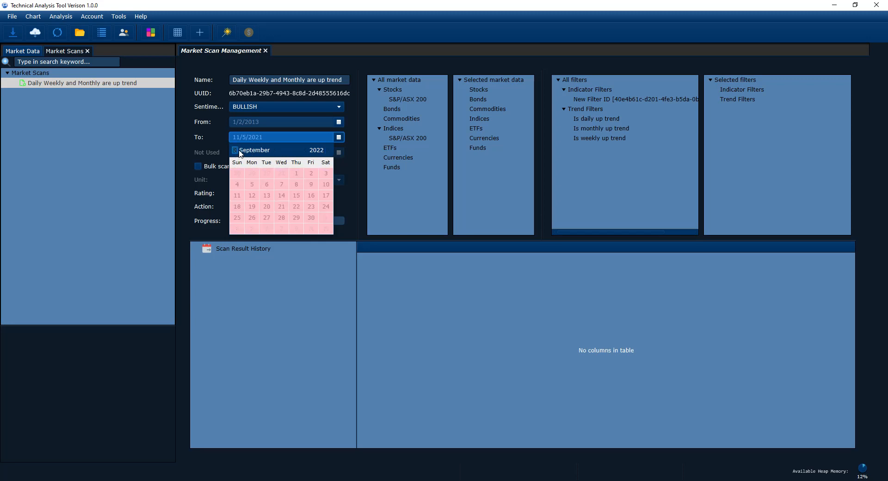
pyautogui.click(305, 150)
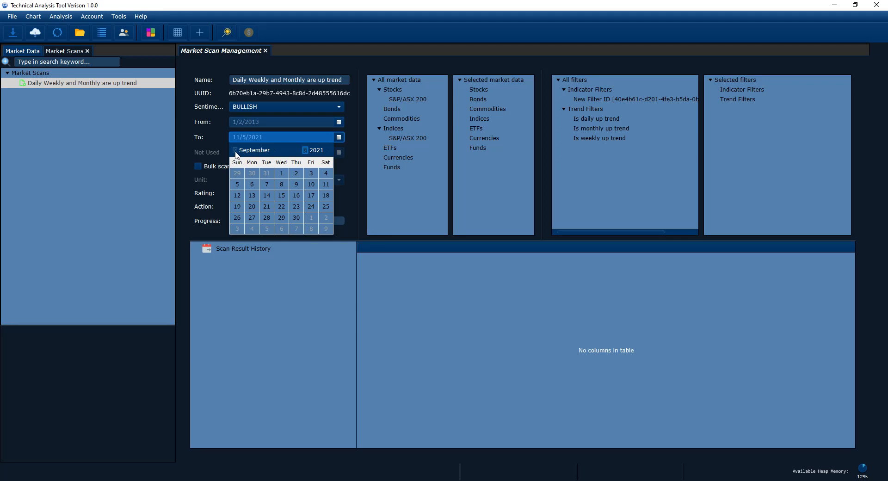
pyautogui.click(274, 151)
pyautogui.click(274, 150)
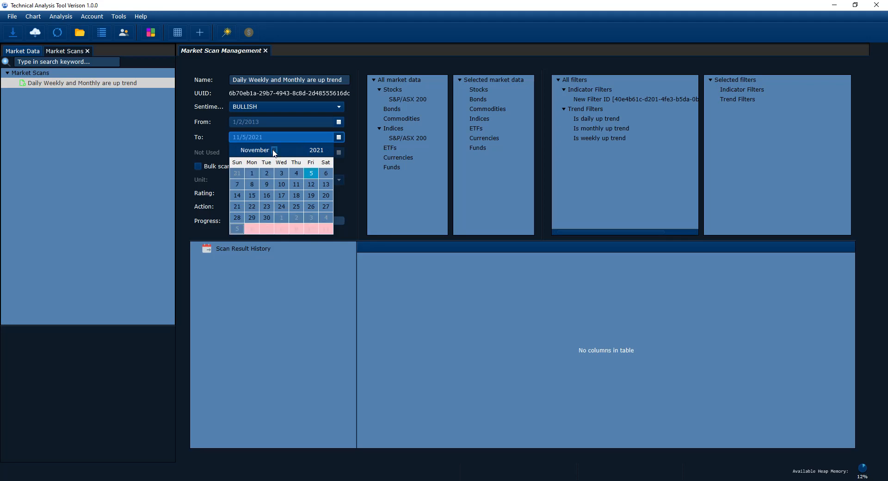
pyautogui.click(274, 150)
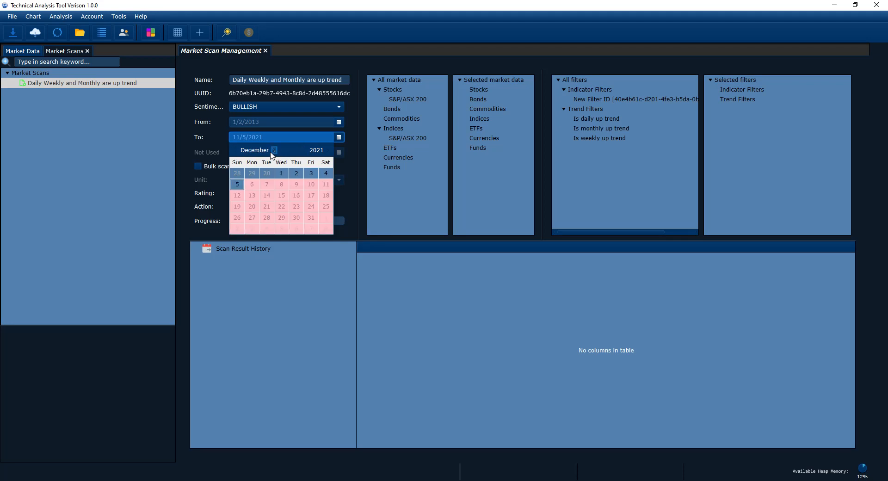
pyautogui.click(311, 174)
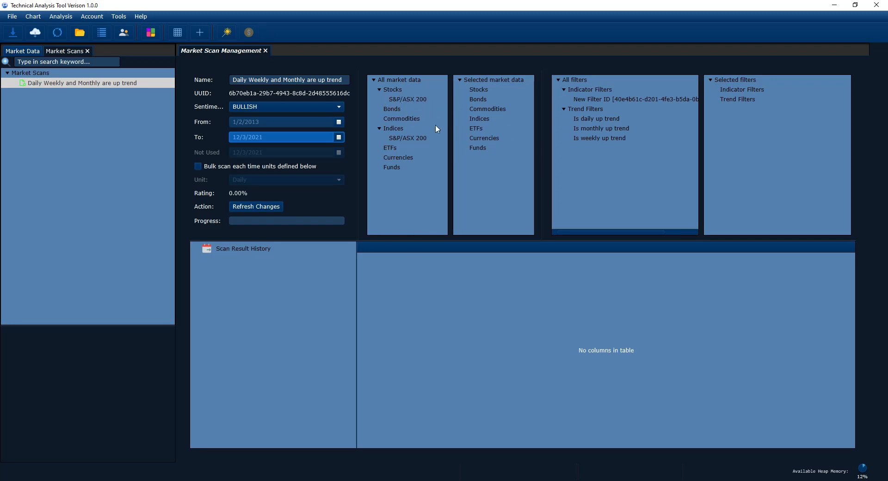
# Add the S&P/ASX 200 stocks to the scan's selected market data
pyautogui.click(409, 99)
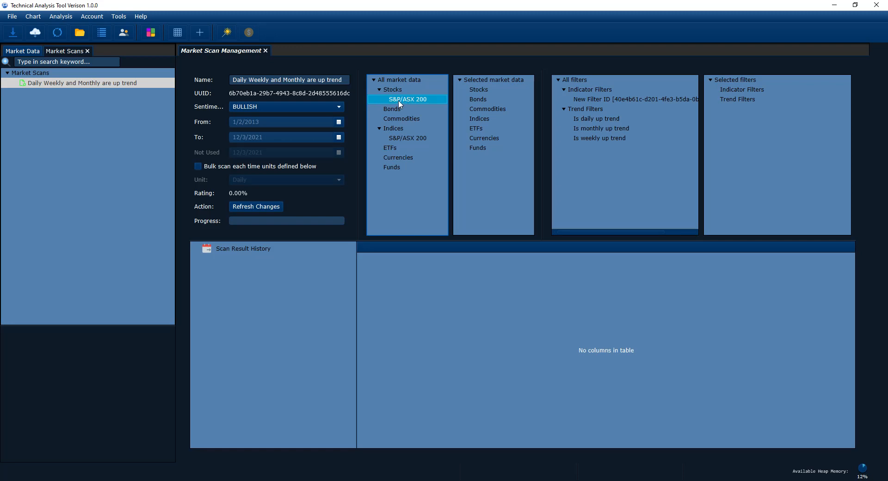
pyautogui.doubleClick(404, 103)
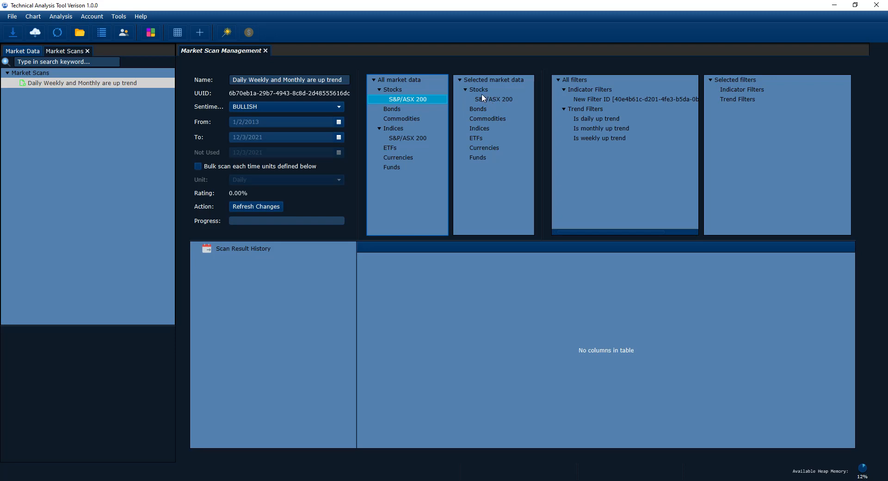
pyautogui.click(493, 100)
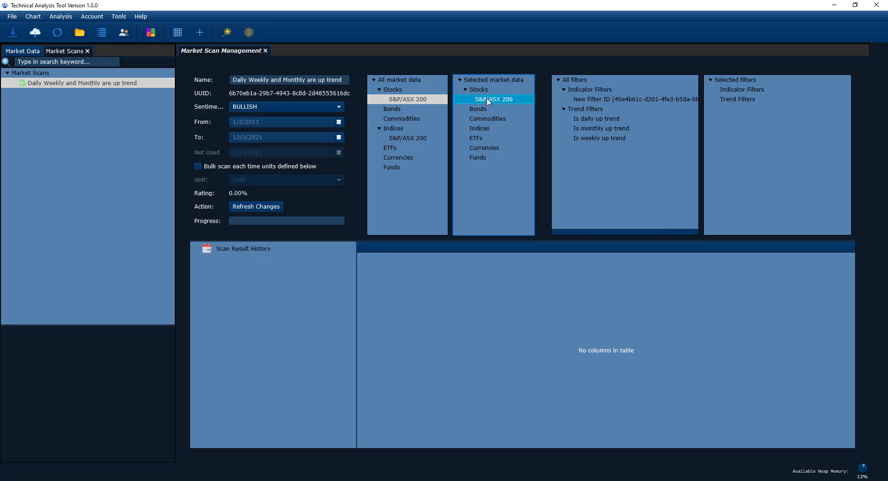
pyautogui.click(399, 100)
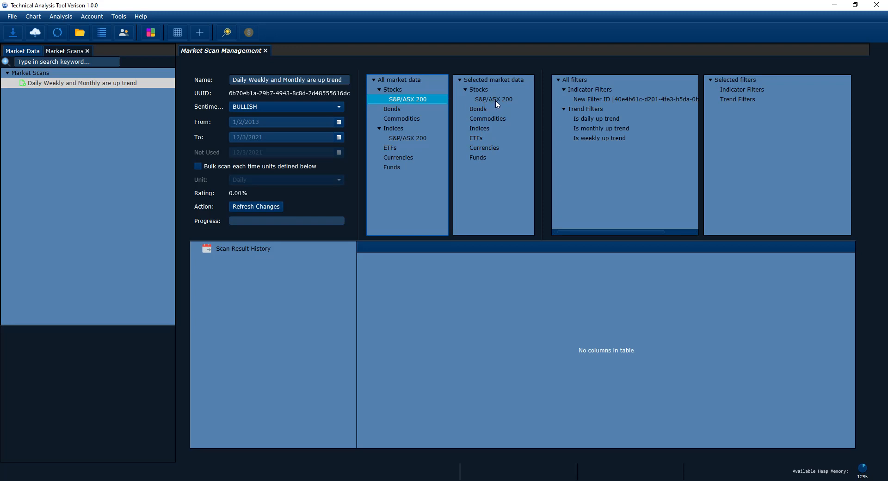
# Delete the unnamed New Filter from the Indicator Filters and refresh the market scan's changes
pyautogui.click(638, 98)
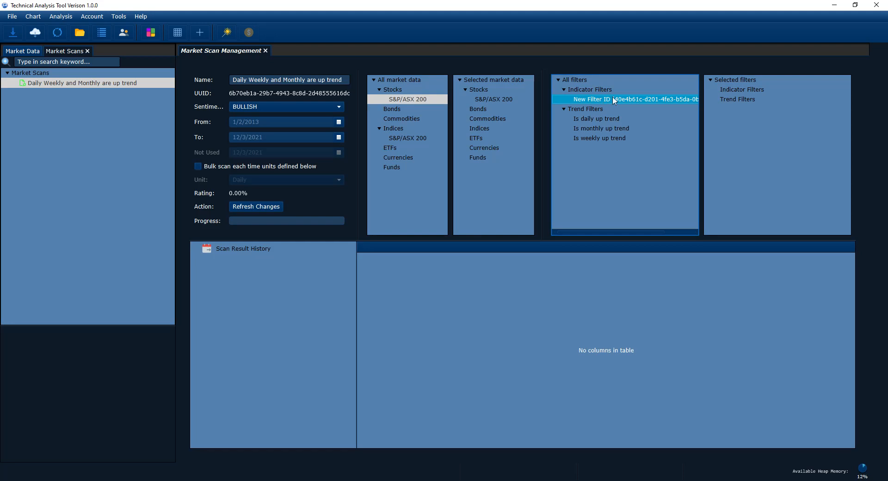
pyautogui.click(61, 16)
pyautogui.click(57, 27)
pyautogui.rightClick(47, 83)
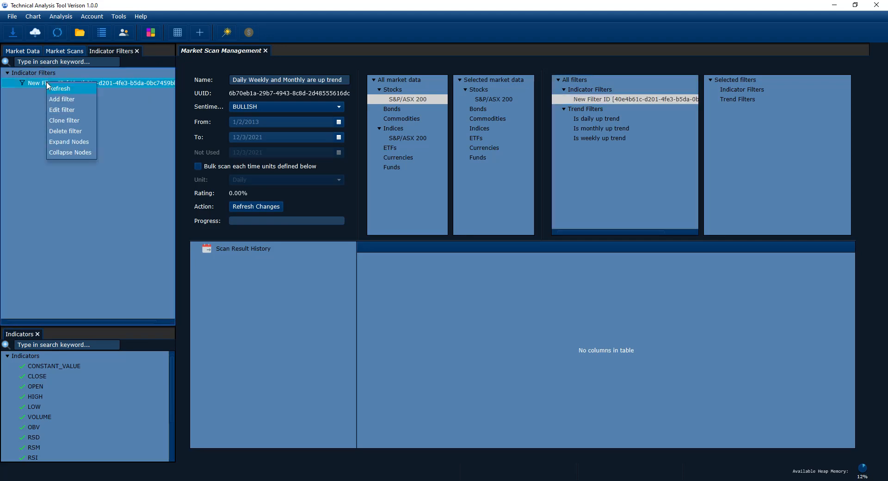
pyautogui.click(56, 131)
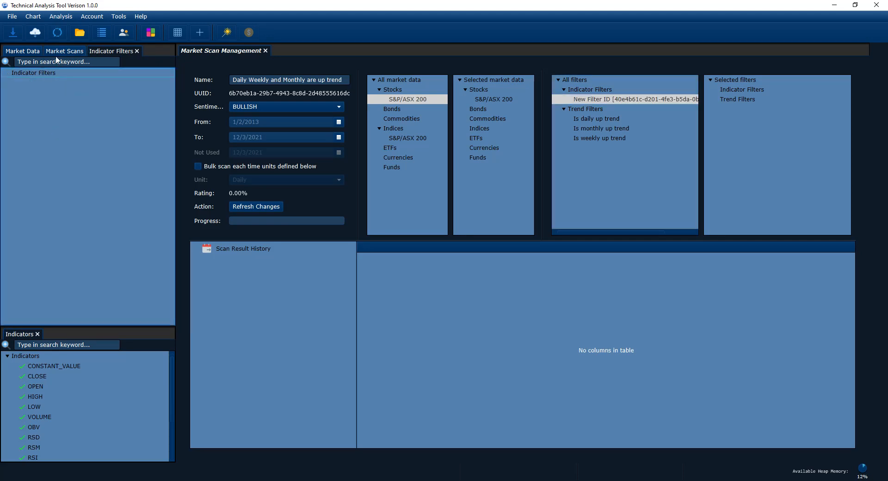
pyautogui.click(137, 51)
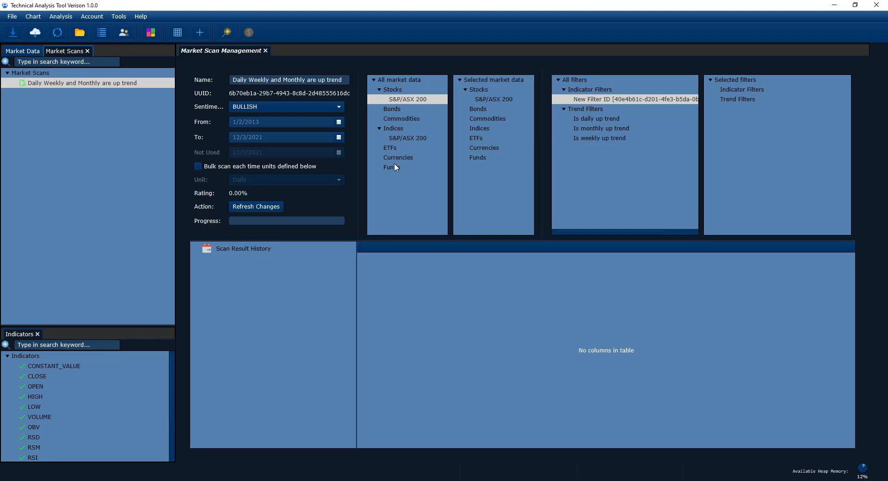
pyautogui.click(263, 206)
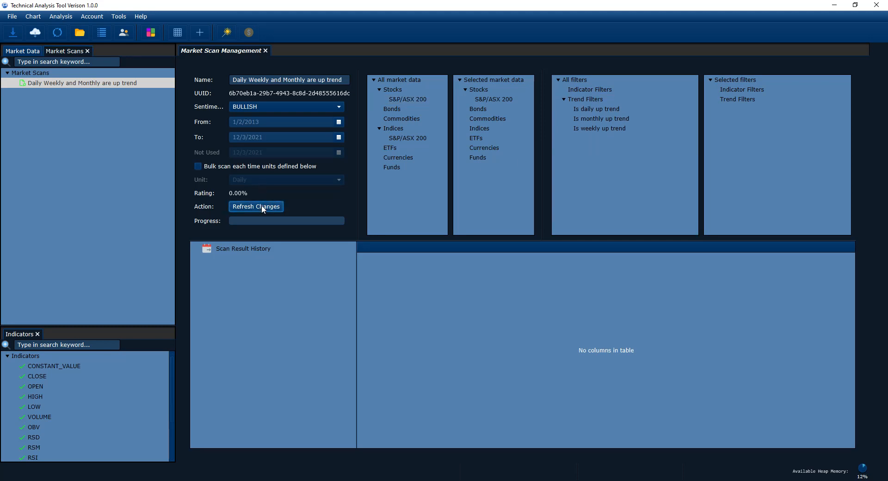
# Add the trend filters Is daily up trend, Is weekly up trend and Is monthly up trend to the scan's selected filters
pyautogui.click(600, 99)
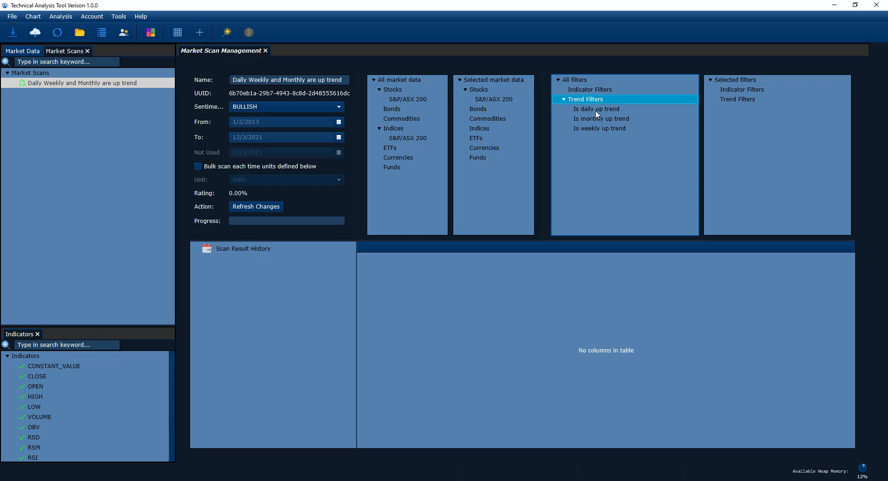
pyautogui.click(593, 125)
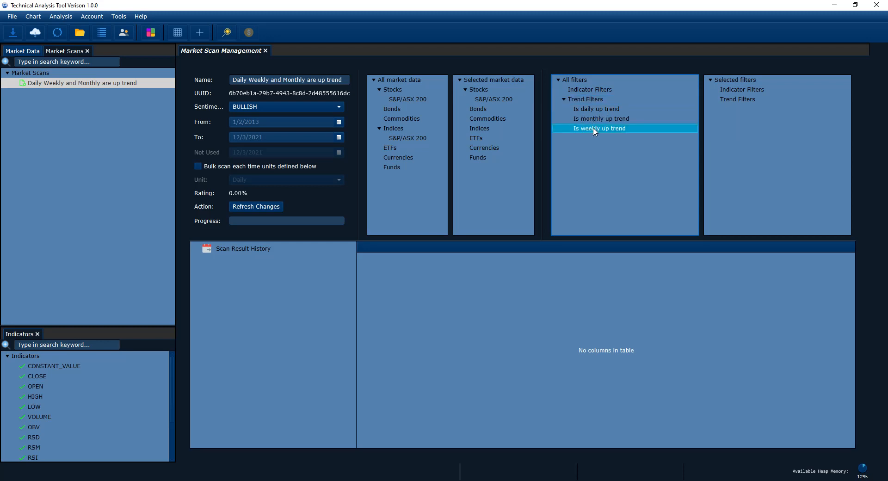
pyautogui.click(596, 119)
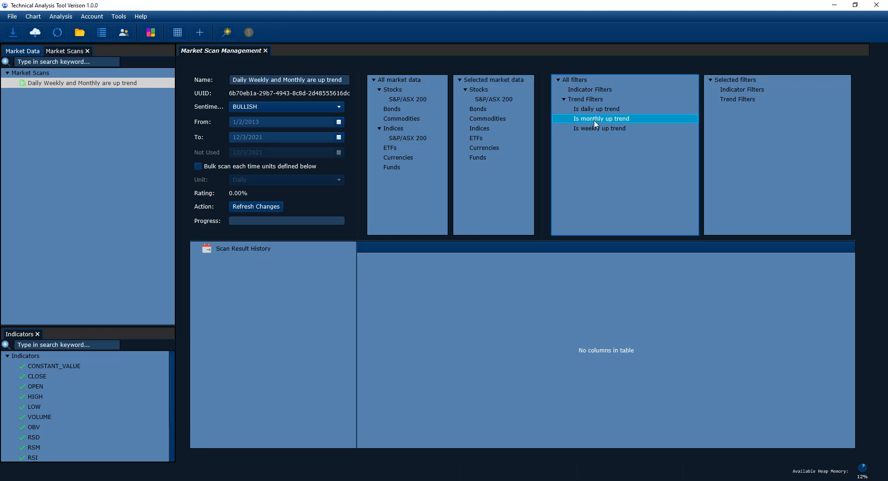
pyautogui.click(585, 101)
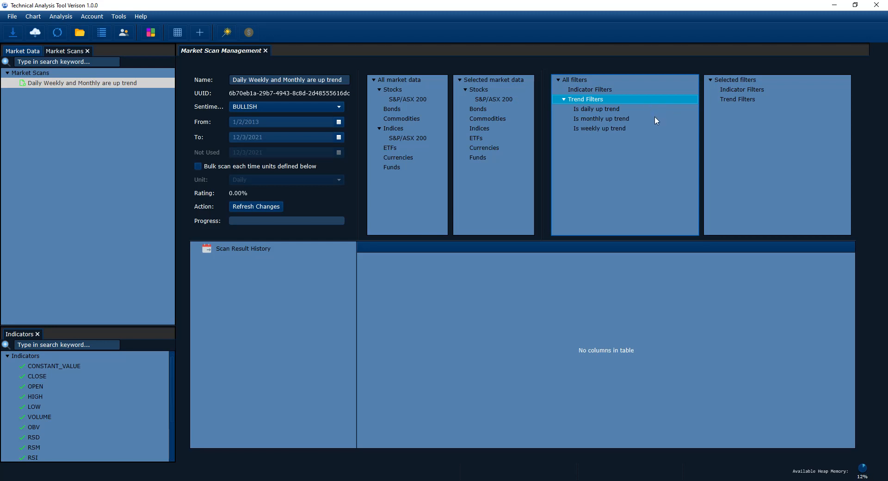
pyautogui.click(605, 112)
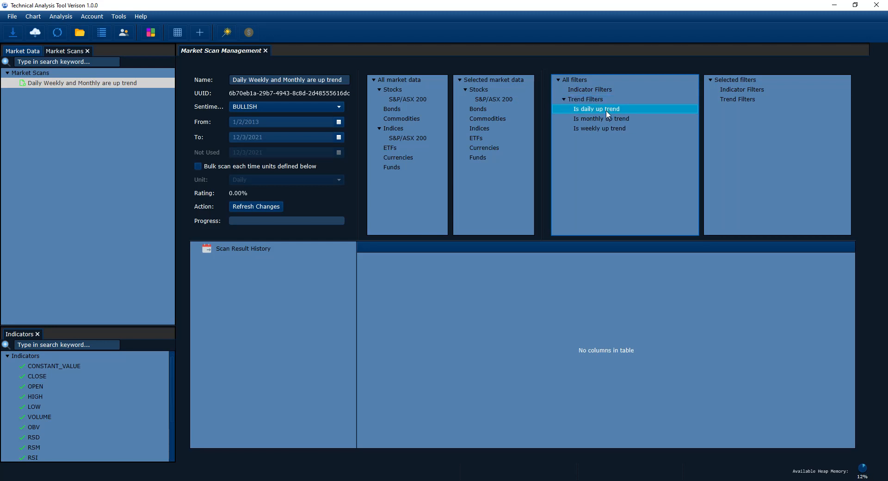
pyautogui.doubleClick(607, 111)
pyautogui.click(759, 110)
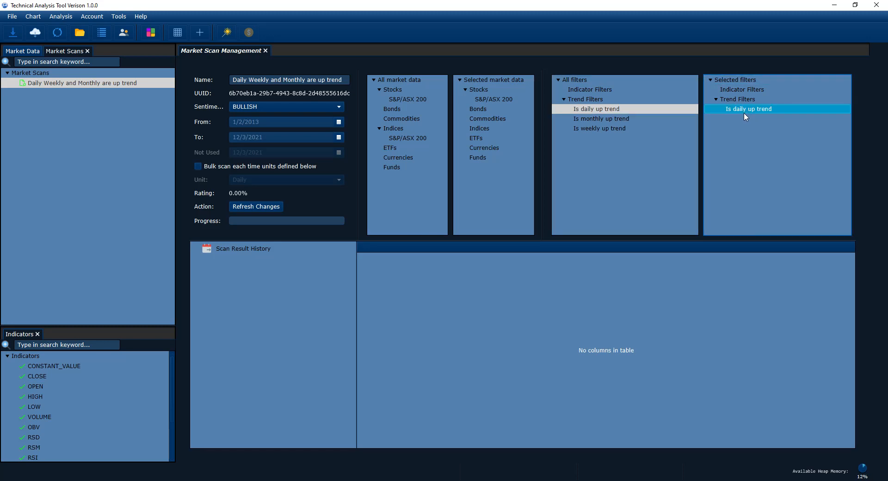
pyautogui.doubleClick(592, 128)
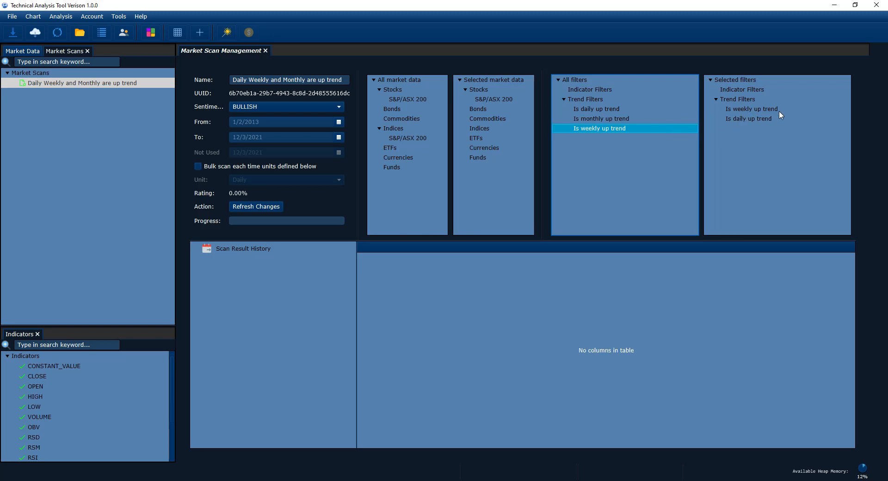
pyautogui.doubleClick(593, 119)
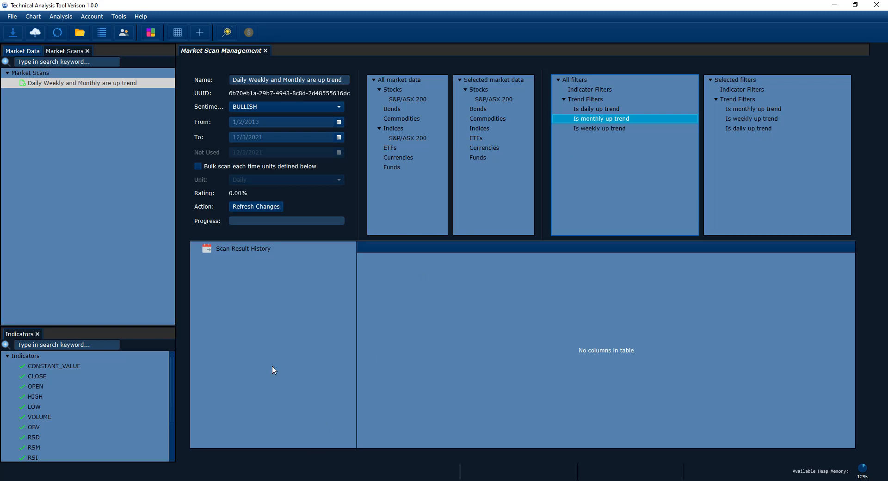
# Check the Market Scan Work Flow image in Chrome, then return to the Technical Analysis Tool
pyautogui.click(261, 480)
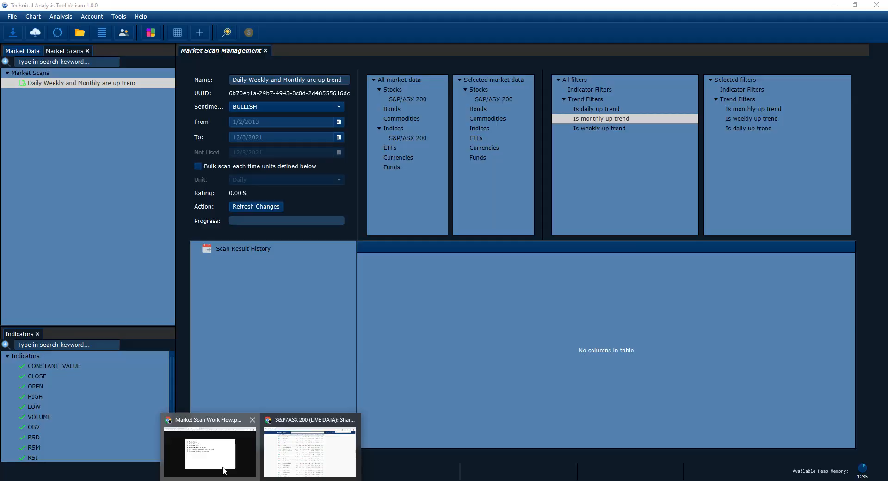
pyautogui.click(210, 448)
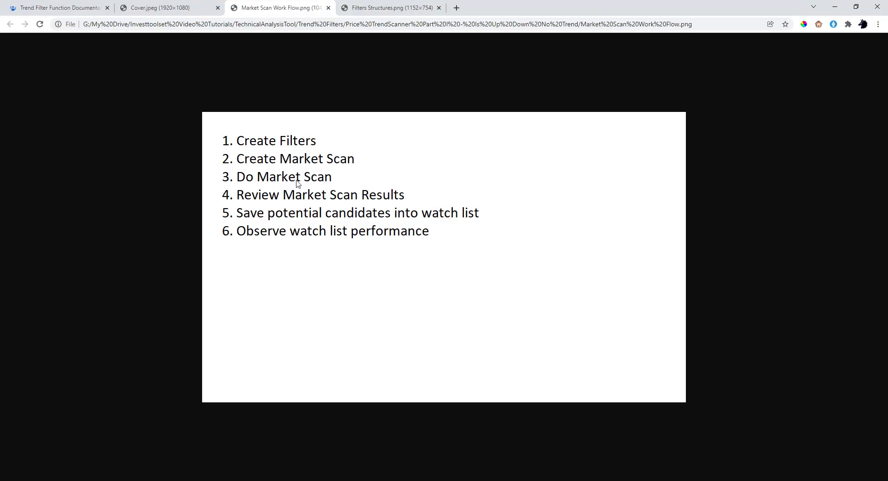
pyautogui.click(831, 8)
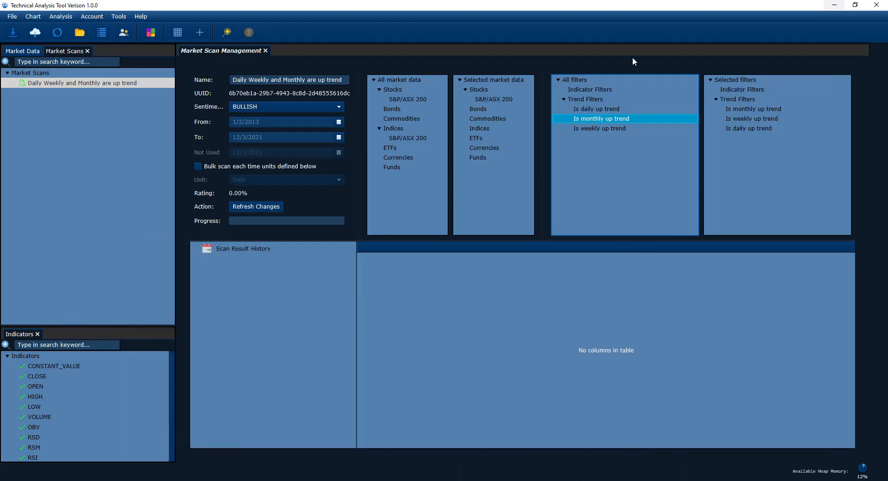
# Run the Daily Weekly and Monthly are up trend scan from the Market Scan Control Panel and widen the Result Count column
pyautogui.click(72, 18)
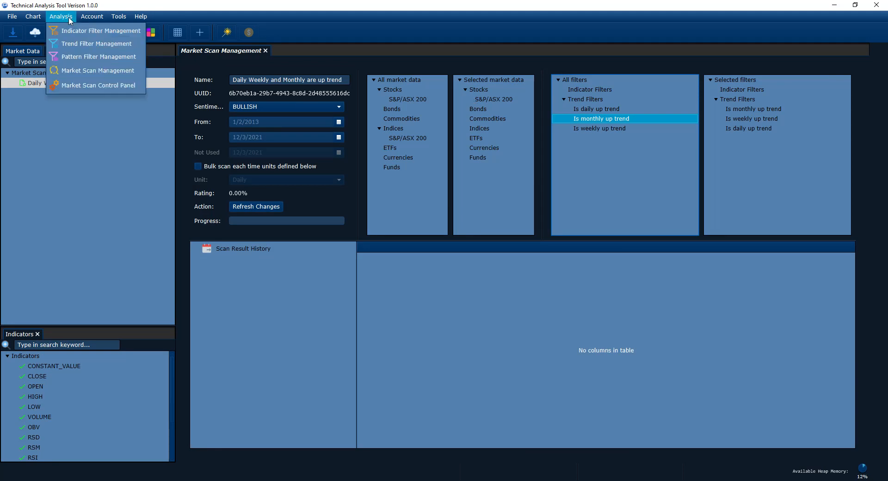
pyautogui.click(72, 86)
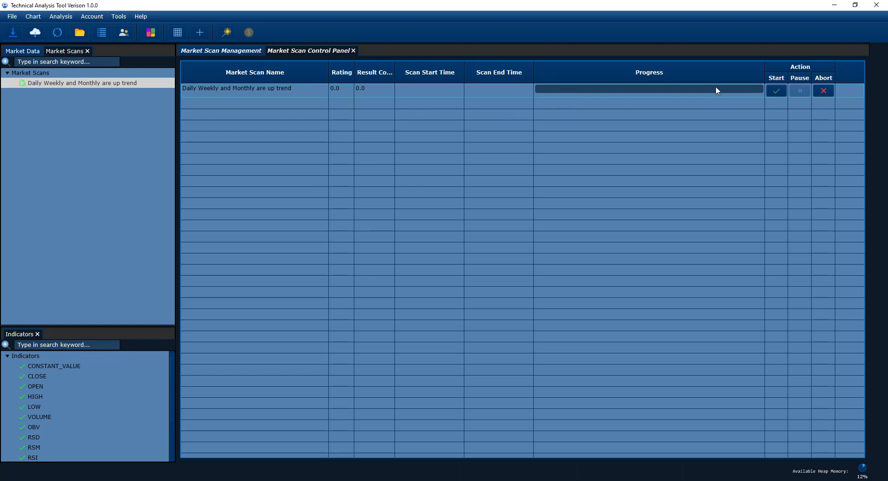
pyautogui.click(776, 91)
pyautogui.moveTo(503, 93); pyautogui.dragTo(513, 129)
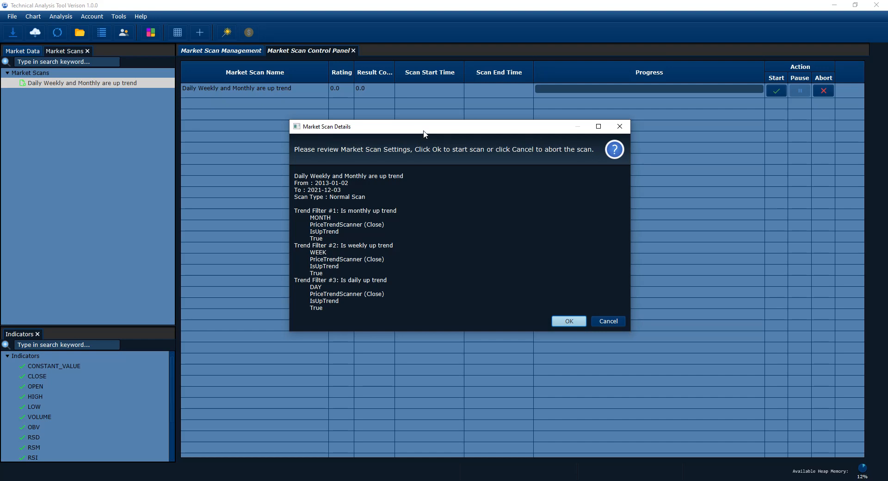
pyautogui.moveTo(423, 130); pyautogui.dragTo(437, 152)
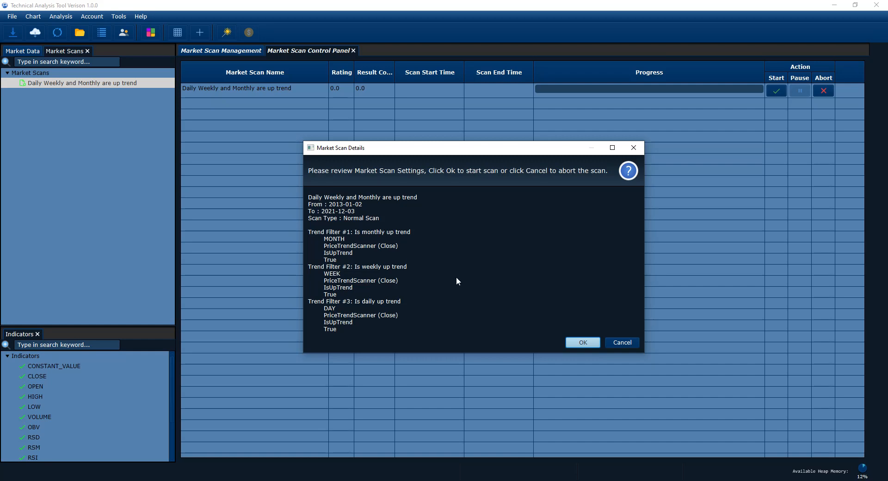
pyautogui.click(576, 343)
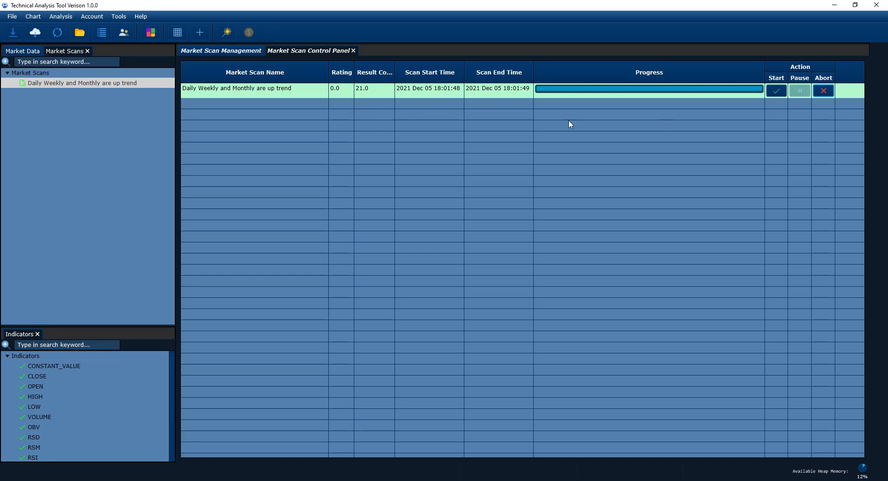
pyautogui.moveTo(394, 64); pyautogui.dragTo(428, 70)
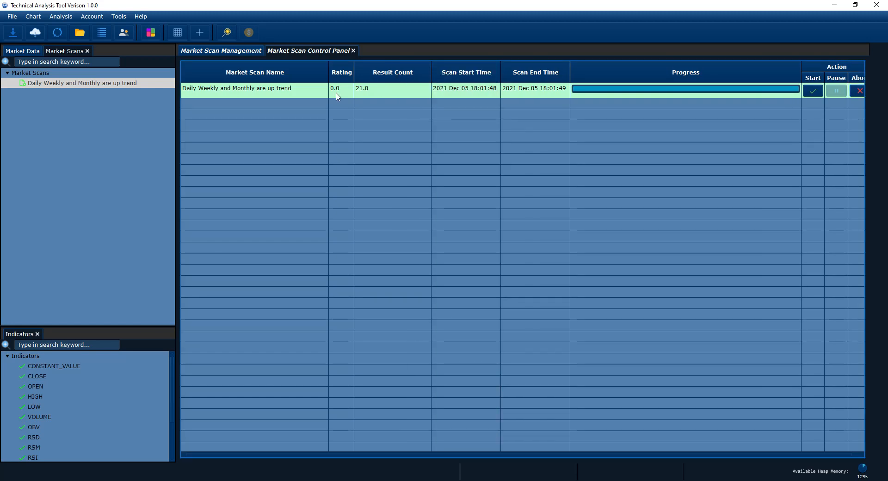
# Refresh the scan in Market Scan Management, open its S&P/ASX 200 stock results for 2021 Dec 03 and enlarge the results area
pyautogui.click(235, 52)
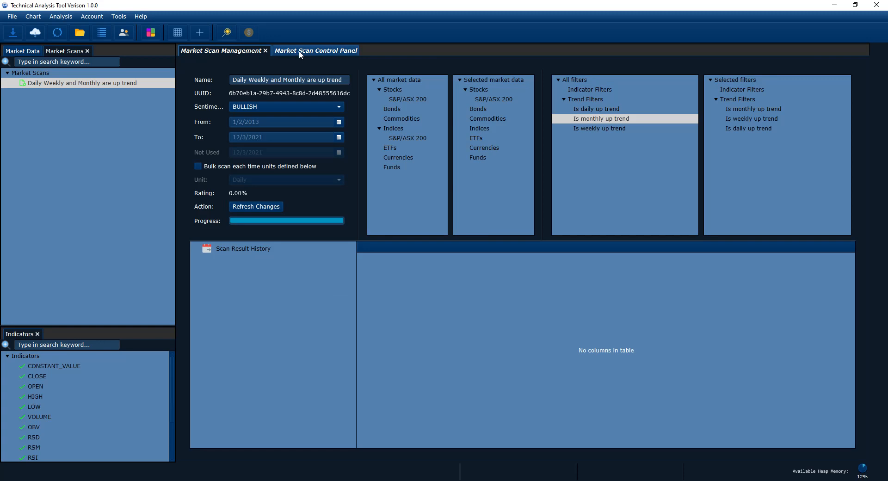
pyautogui.click(298, 51)
pyautogui.click(248, 50)
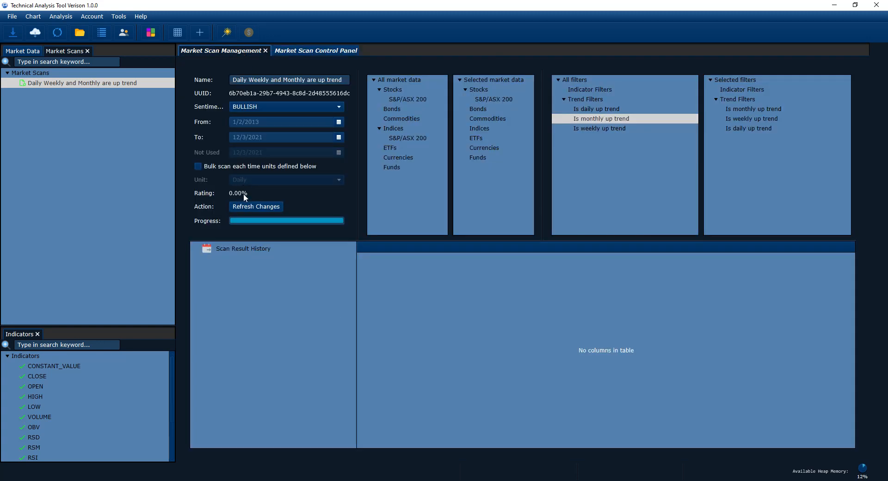
pyautogui.click(245, 206)
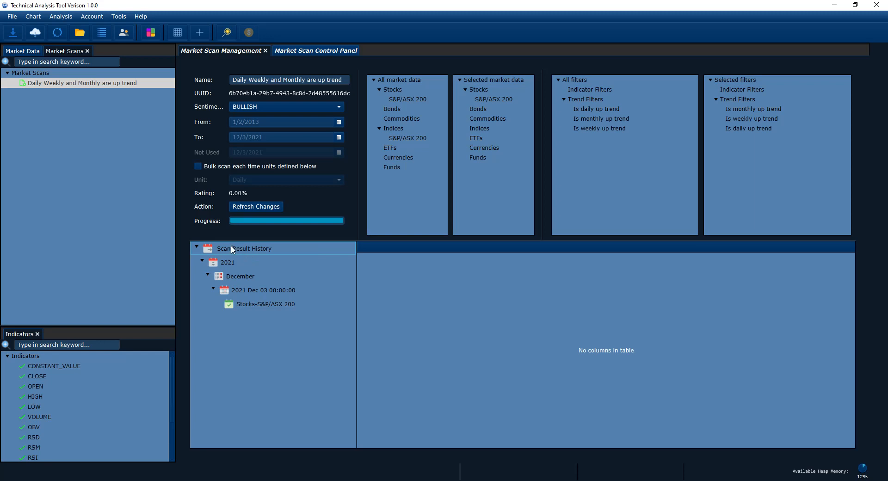
pyautogui.click(251, 306)
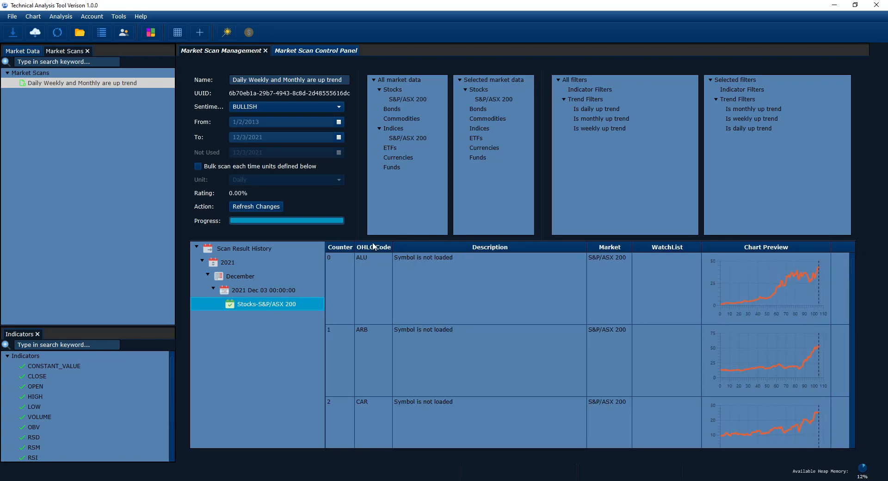
pyautogui.moveTo(374, 241); pyautogui.dragTo(362, 65)
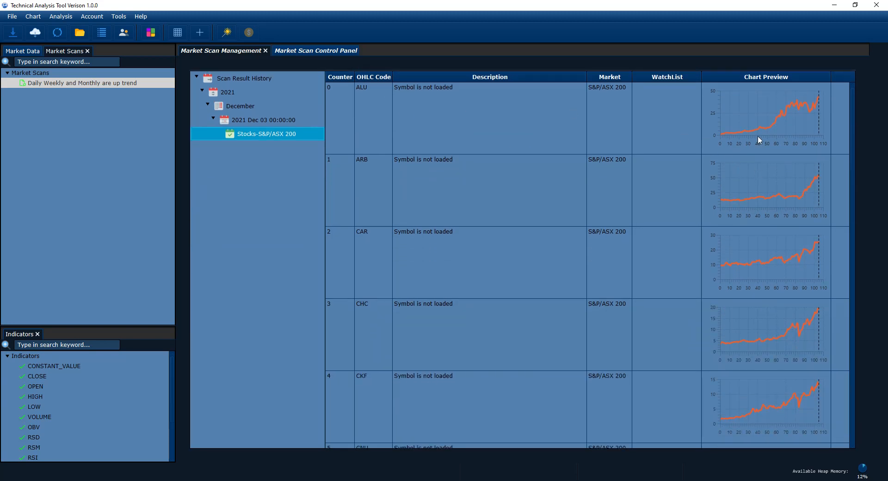
pyautogui.moveTo(765, 78); pyautogui.dragTo(647, 79)
# Review the scan result history by year 2021, month December, date 2021 Dec 03 and its S&P/ASX 200 stocks entry
pyautogui.click(272, 133)
pyautogui.click(233, 92)
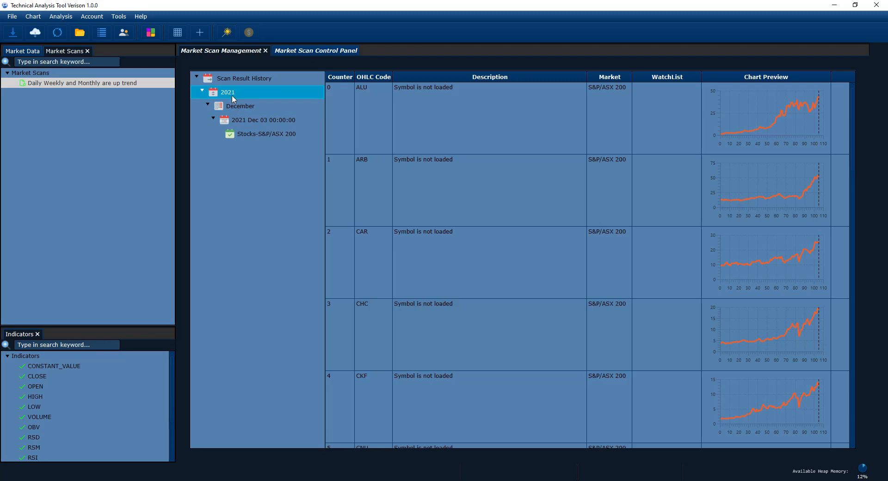
pyautogui.click(240, 109)
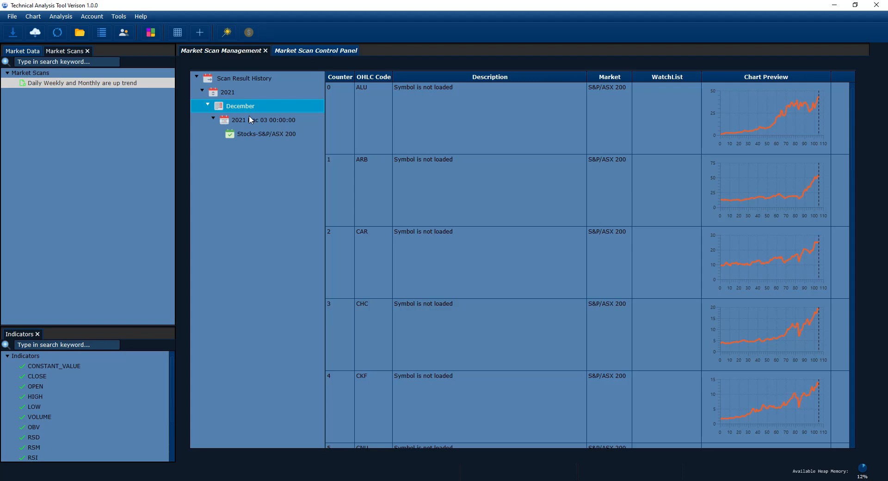
pyautogui.click(271, 121)
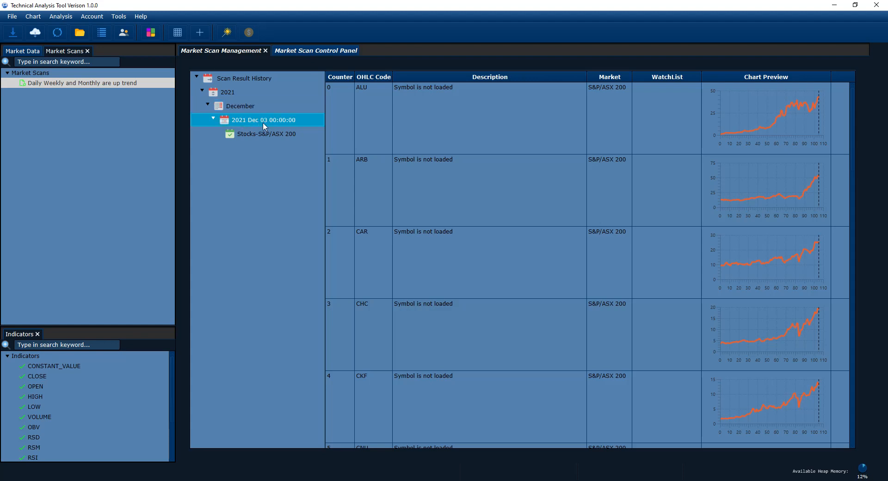
pyautogui.click(262, 135)
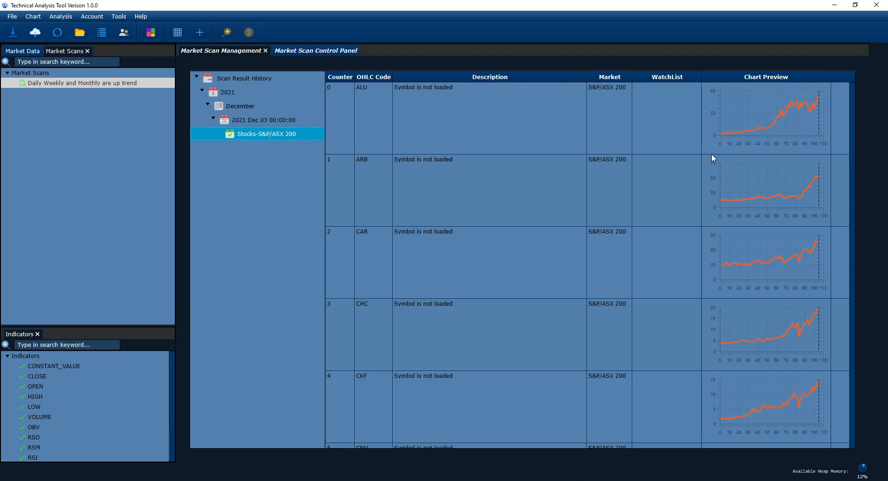
# Sort the scan results by Counter and look through the whole list of matching stocks
pyautogui.click(343, 86)
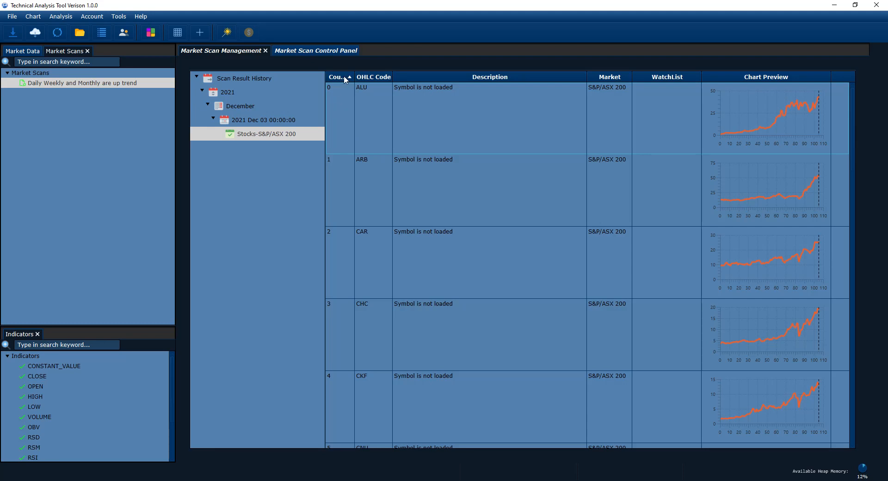
pyautogui.scroll(-5, 353, 166)
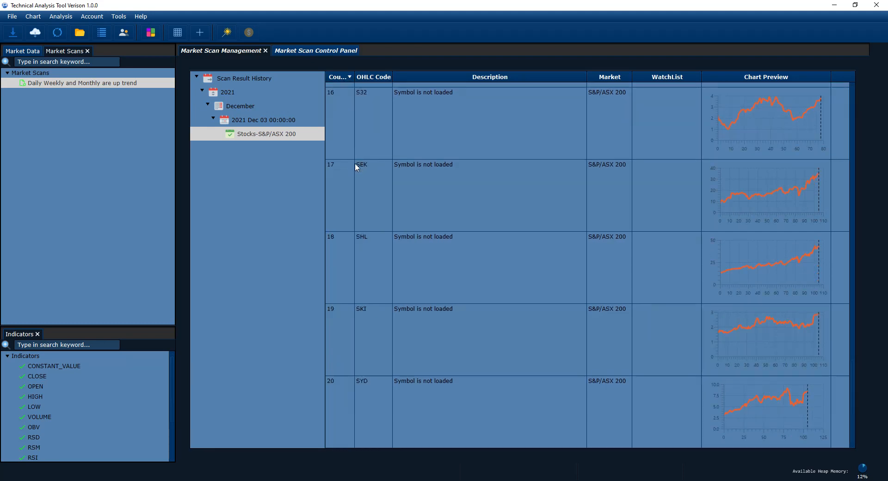
pyautogui.scroll(2, 365, 243)
pyautogui.scroll(3, 369, 234)
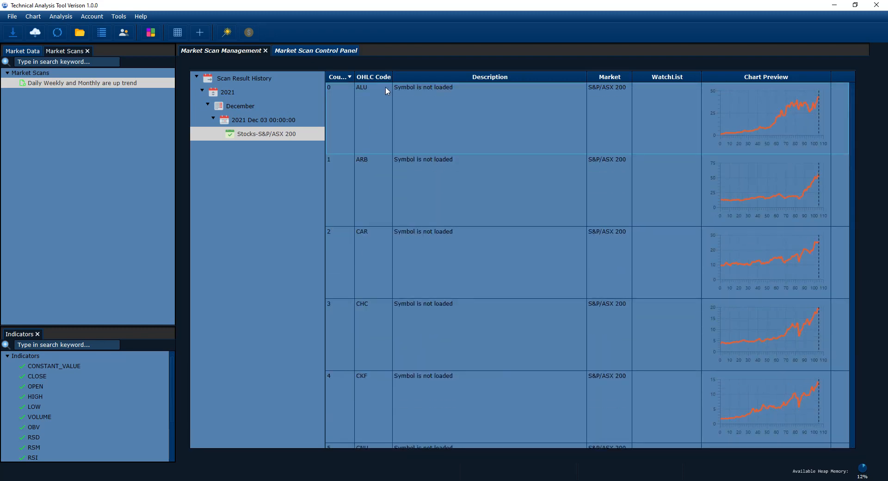
# Sort the scan results by OHLC Code and by Description, widening the OHLC Code column and narrowing the Description column
pyautogui.click(372, 95)
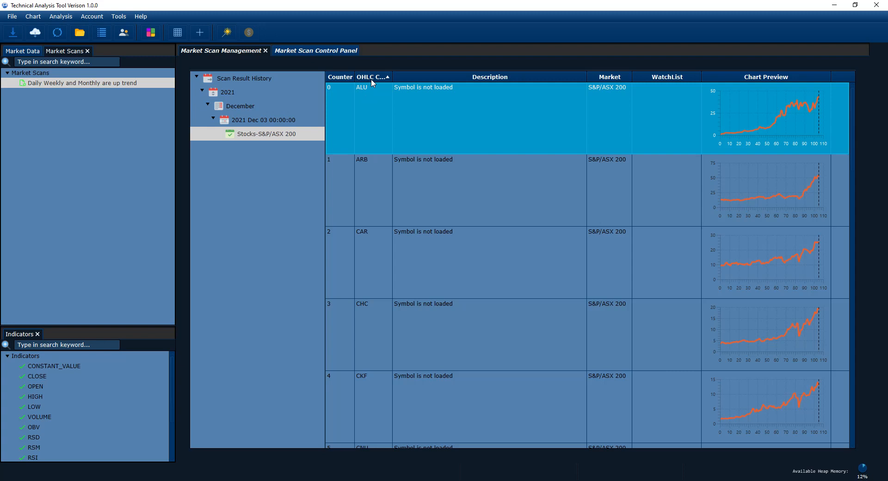
pyautogui.moveTo(392, 77); pyautogui.dragTo(407, 78)
pyautogui.click(405, 77)
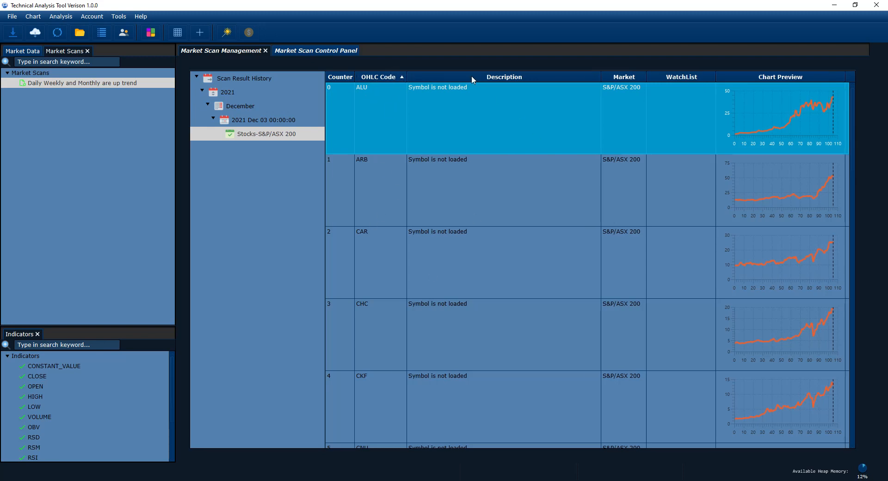
pyautogui.click(488, 77)
pyautogui.moveTo(601, 76); pyautogui.dragTo(531, 76)
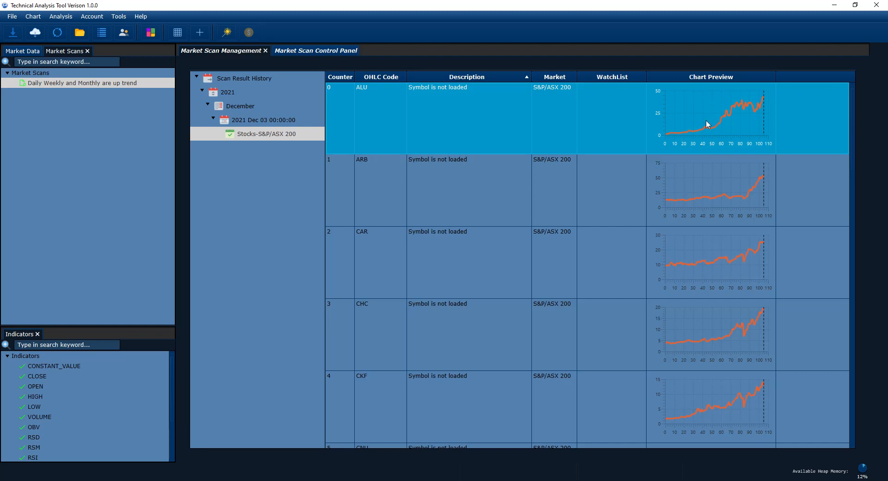
# Examine the chart previews of all matching stocks in the scan results, from ALU to SYD
pyautogui.scroll(-10, 735, 147)
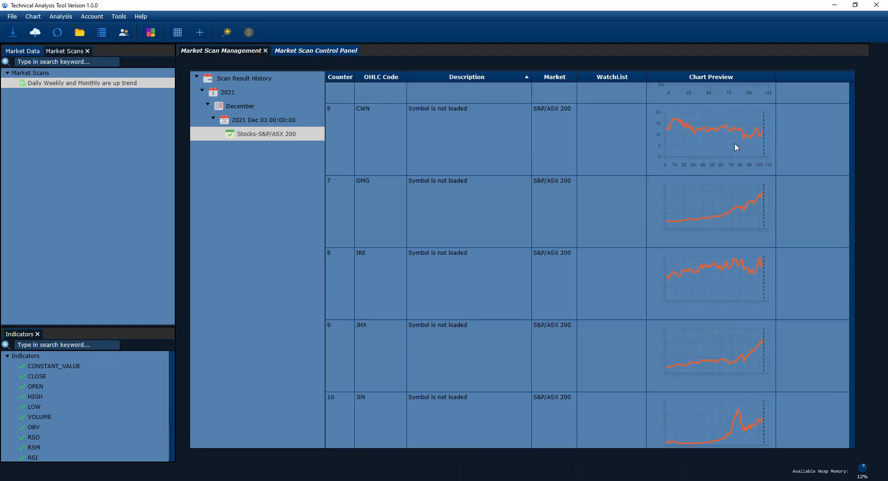
pyautogui.scroll(-4, 735, 143)
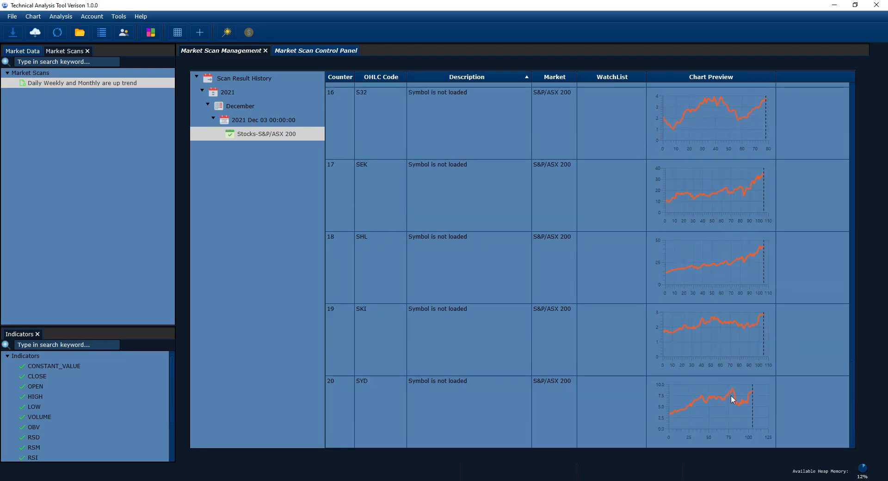
pyautogui.scroll(9, 731, 400)
pyautogui.scroll(6, 729, 391)
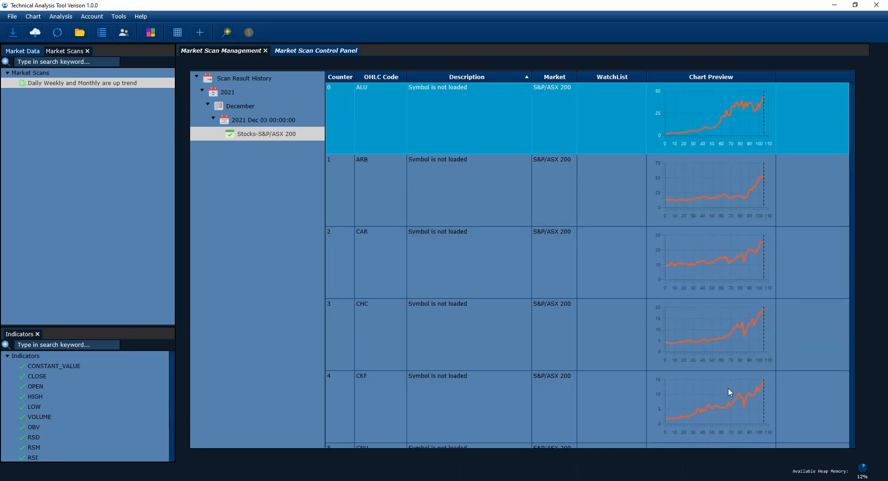
pyautogui.scroll(-11, 749, 199)
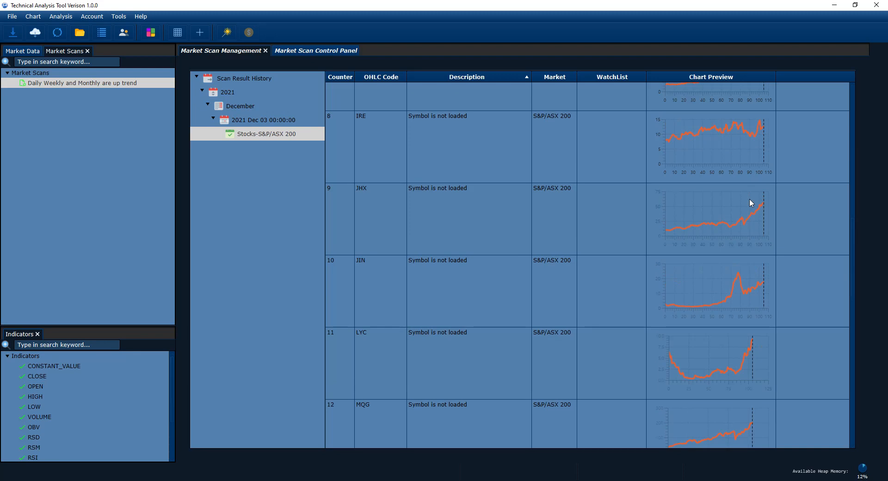
pyautogui.scroll(-4, 749, 200)
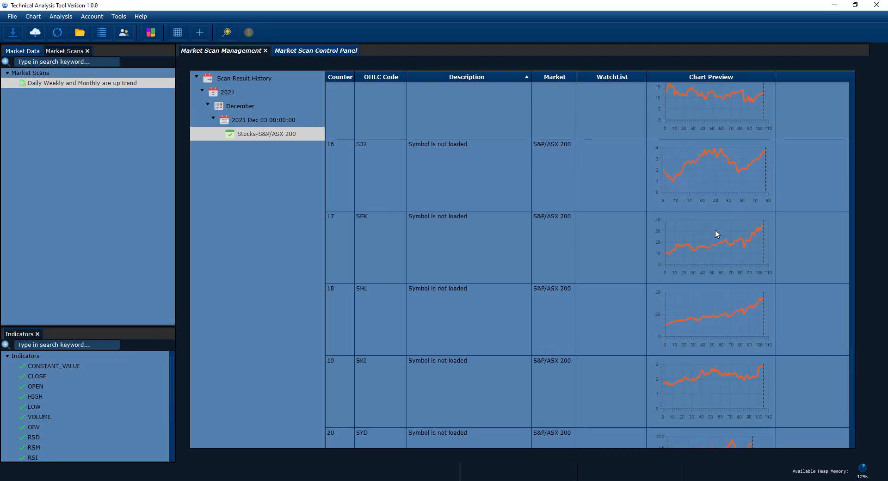
# Select the SHL scan result, search the market data for SHL and open its price chart
pyautogui.click(676, 321)
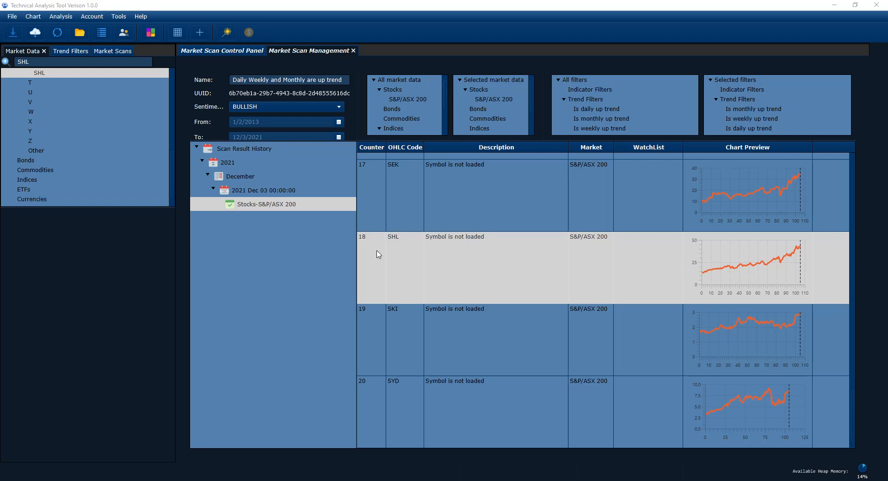
pyautogui.click(27, 61)
pyautogui.click(48, 142)
pyautogui.click(49, 62)
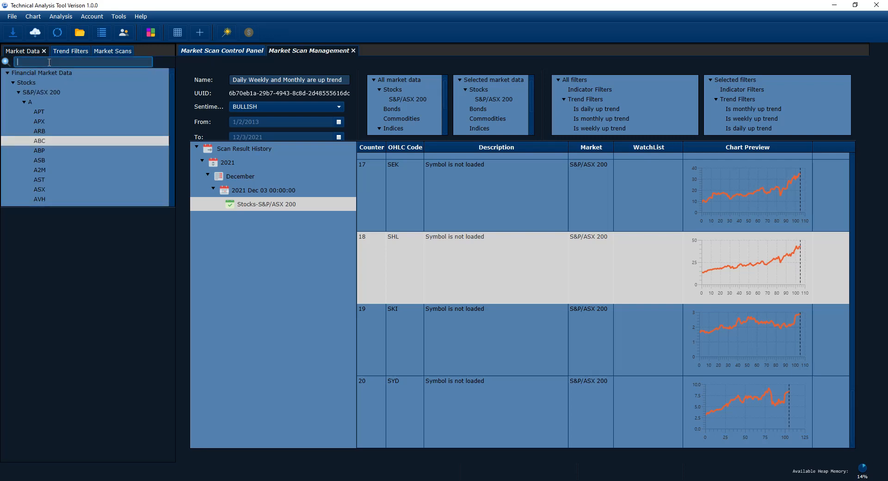
pyautogui.write('SHL')
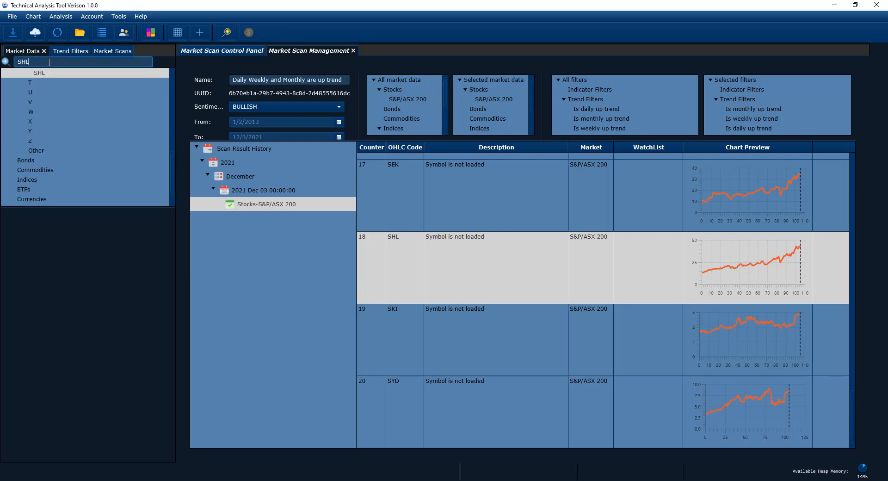
pyautogui.press('Return')
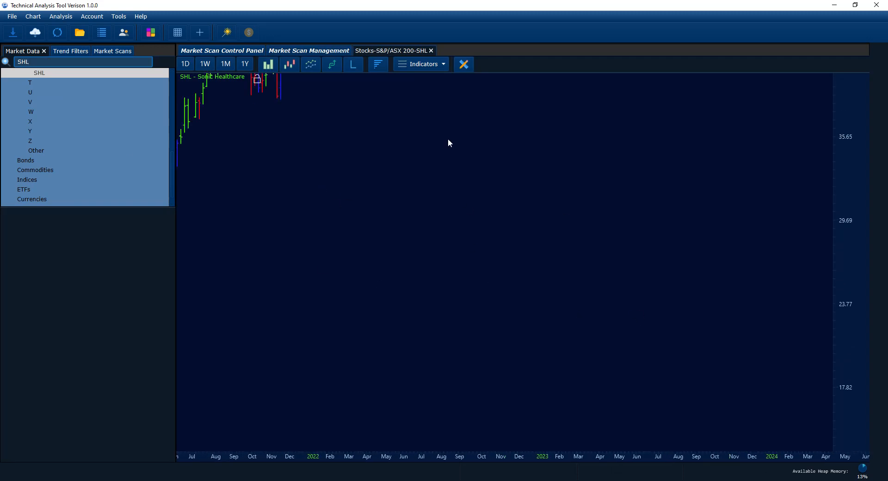
# Display the SHL chart as candlesticks and examine its price history from 2017 through 2021
pyautogui.click(290, 64)
pyautogui.moveTo(626, 234); pyautogui.dragTo(665, 222)
pyautogui.scroll(-3, 697, 270)
pyautogui.scroll(-6, 857, 267)
pyautogui.scroll(-3, 499, 276)
pyautogui.moveTo(405, 266); pyautogui.dragTo(576, 264)
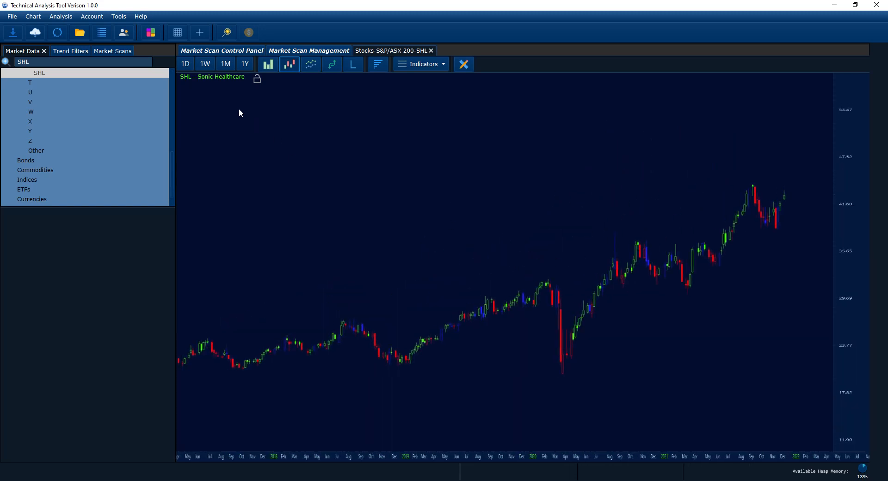
pyautogui.moveTo(265, 131); pyautogui.dragTo(307, 132)
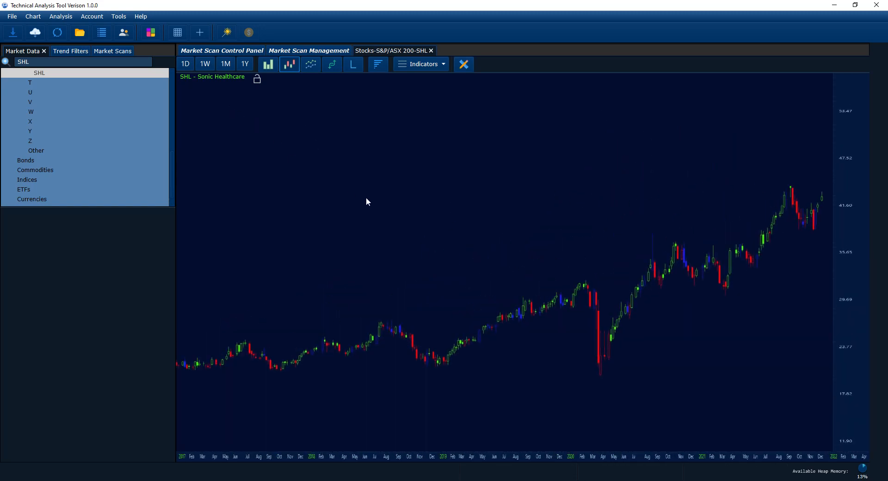
# Overlay the Trend Spectrum indicator on the SHL price chart, keeping green for up trend, red for down trend and blue for no trend
pyautogui.scroll(-2, 364, 197)
pyautogui.moveTo(482, 225); pyautogui.dragTo(419, 258)
pyautogui.moveTo(496, 209); pyautogui.dragTo(541, 208)
pyautogui.moveTo(367, 207); pyautogui.dragTo(615, 199)
pyautogui.moveTo(509, 222)
pyautogui.mouseDown()
pyautogui.moveTo(555, 214)
pyautogui.moveTo(341, 258)
pyautogui.moveTo(504, 238)
pyautogui.mouseUp()
pyautogui.moveTo(693, 232); pyautogui.dragTo(235, 247)
pyautogui.click(435, 68)
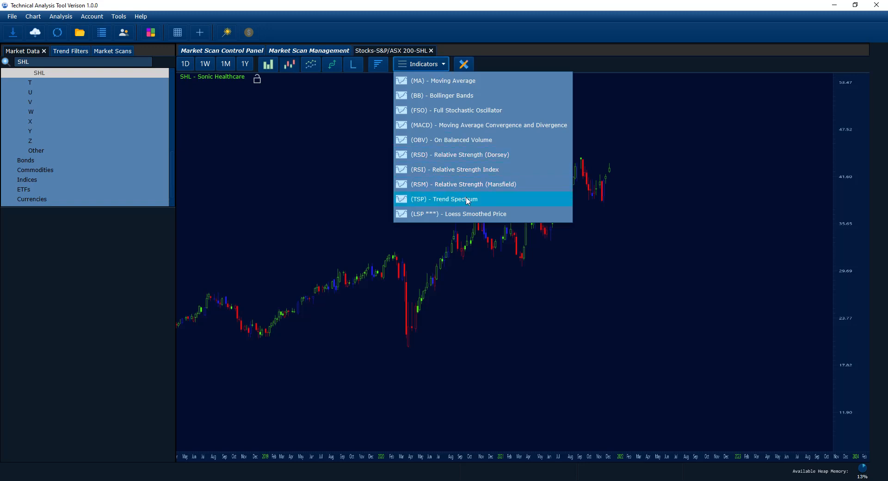
pyautogui.click(429, 199)
pyautogui.moveTo(413, 207); pyautogui.dragTo(463, 226)
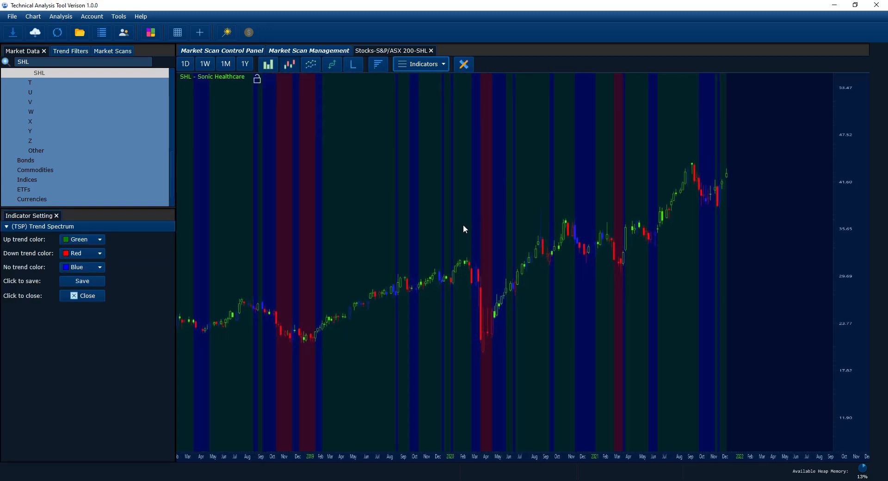
# Examine the SHL trend spectrum on the monthly chart and on the weekly chart
pyautogui.click(226, 65)
pyautogui.moveTo(337, 185); pyautogui.dragTo(385, 342)
pyautogui.moveTo(408, 302); pyautogui.dragTo(382, 301)
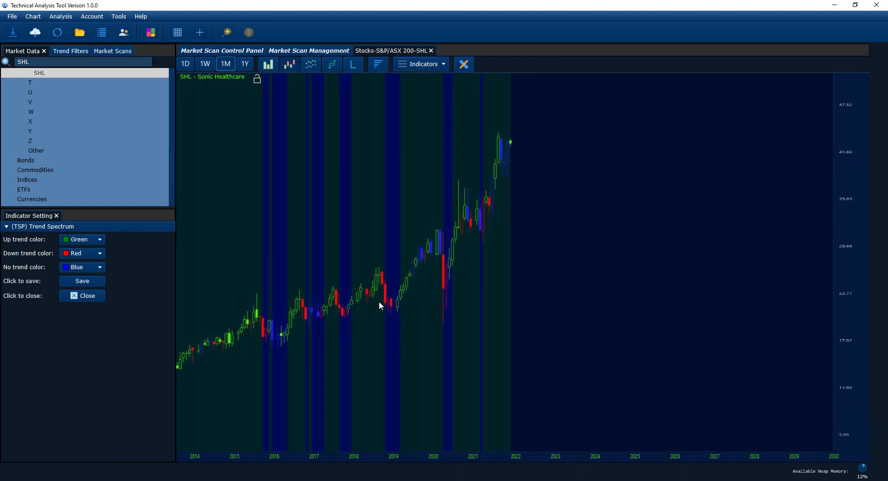
pyautogui.click(206, 65)
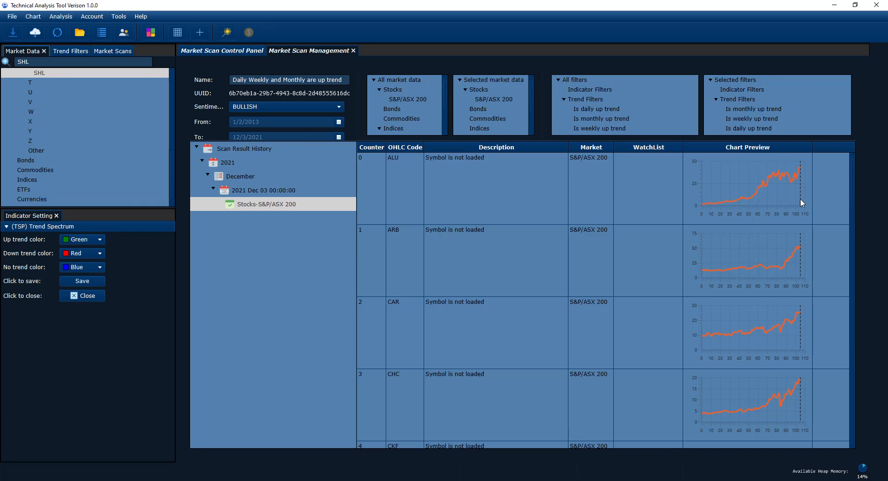
# Review the chart previews in the Stocks-S&P/ASX 200 scan results from ALU through SYD
pyautogui.scroll(-10, 800, 198)
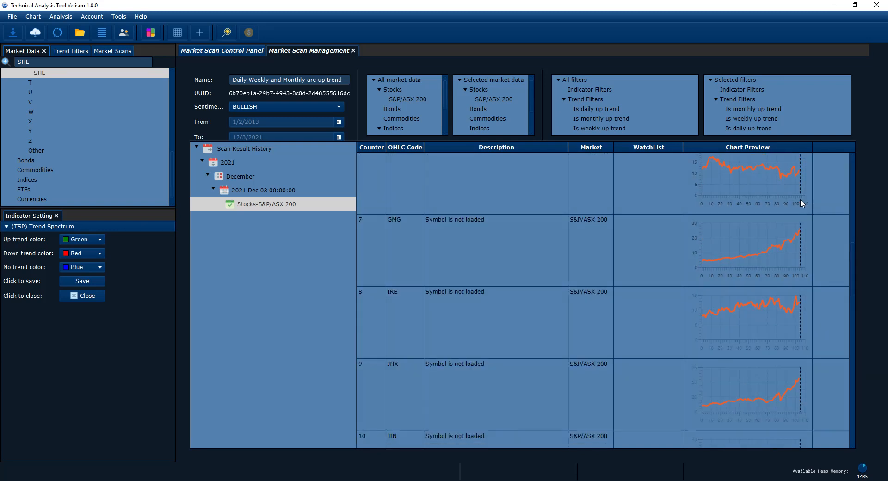
pyautogui.scroll(-2, 800, 199)
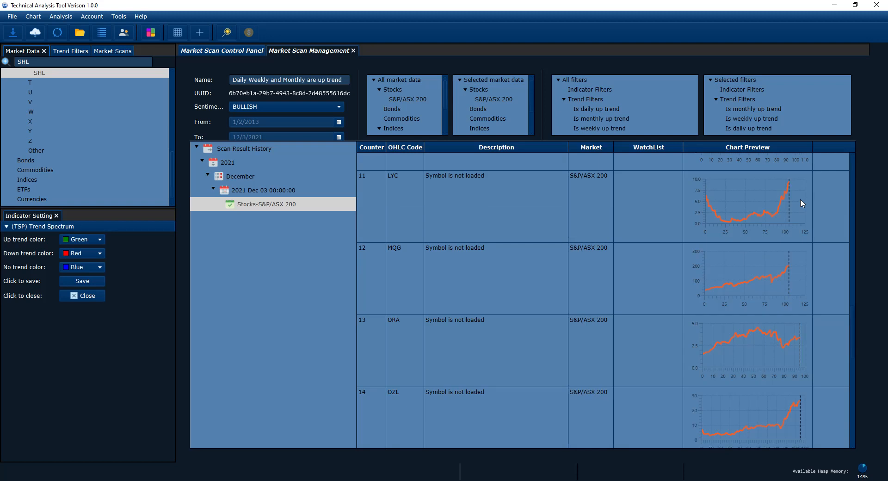
pyautogui.scroll(-2, 800, 199)
pyautogui.scroll(-3, 800, 200)
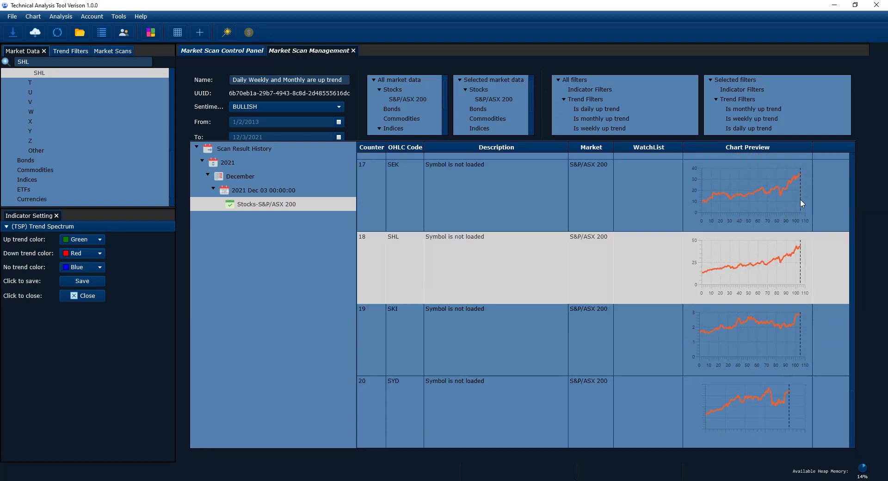
pyautogui.scroll(20, 801, 199)
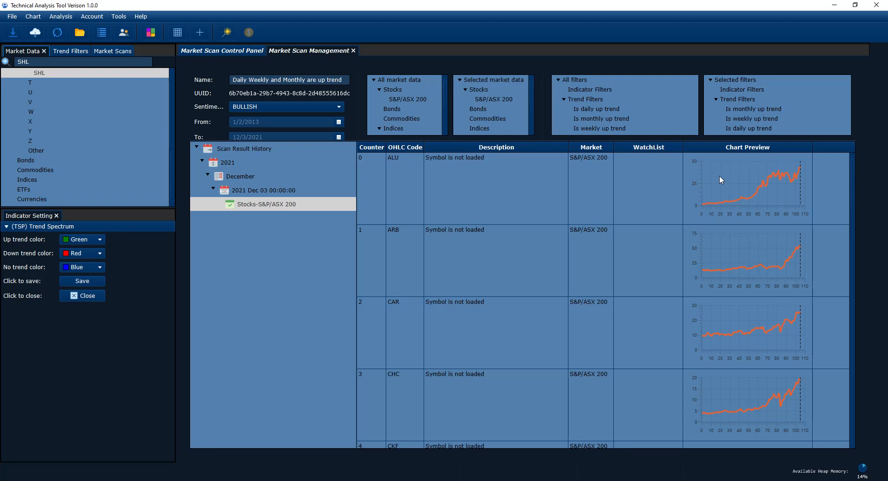
# Enlarge the scan results area and add all matching stocks to the long watch list
pyautogui.rightClick(730, 187)
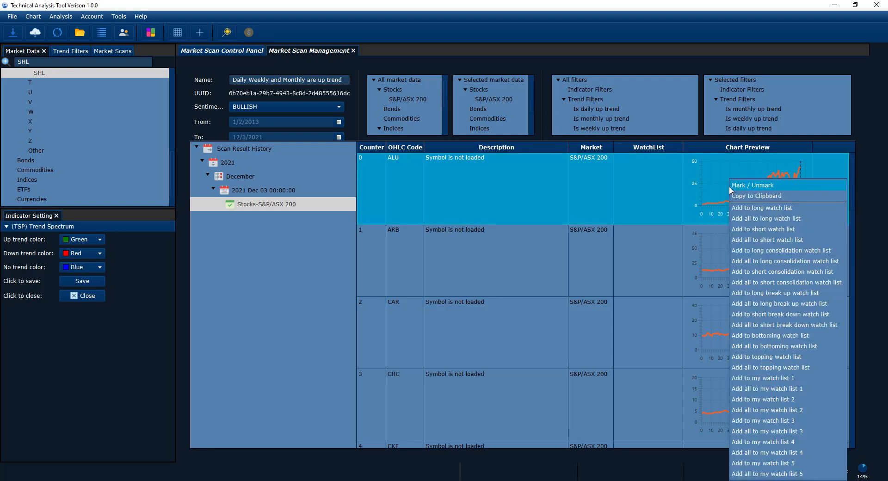
pyautogui.rightClick(651, 164)
pyautogui.moveTo(653, 139); pyautogui.dragTo(626, 76)
pyautogui.rightClick(633, 101)
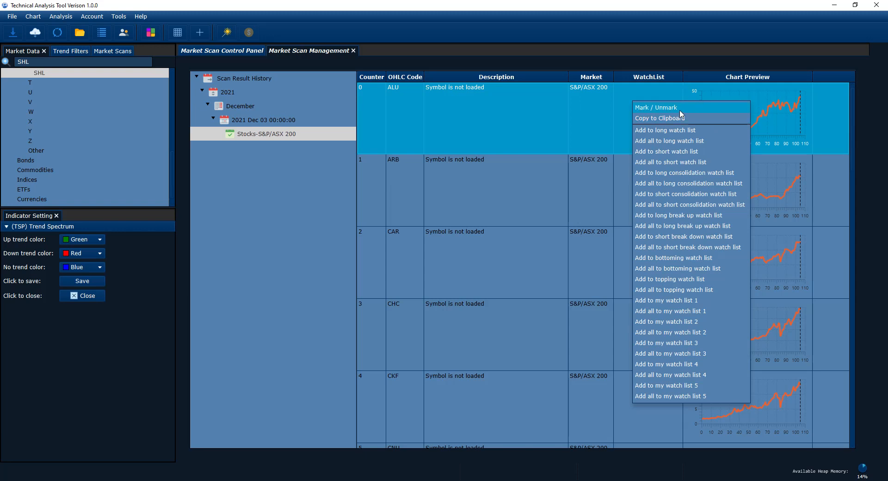
pyautogui.click(609, 112)
pyautogui.rightClick(610, 111)
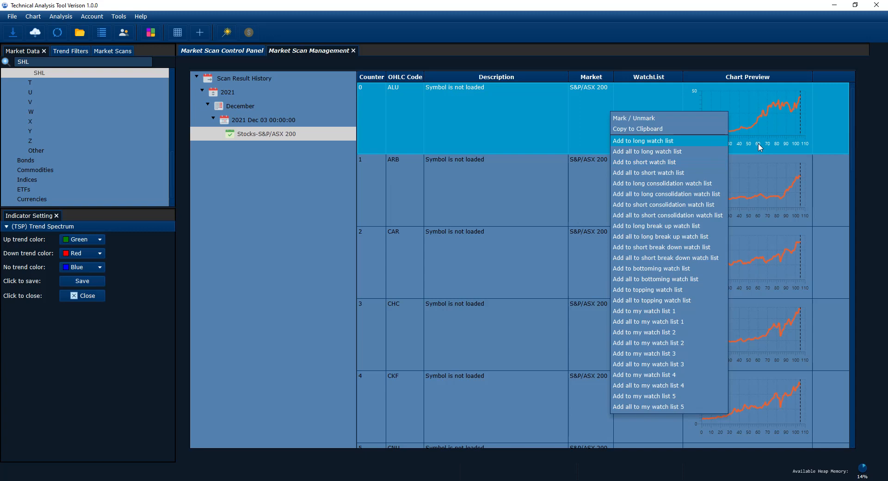
pyautogui.click(647, 151)
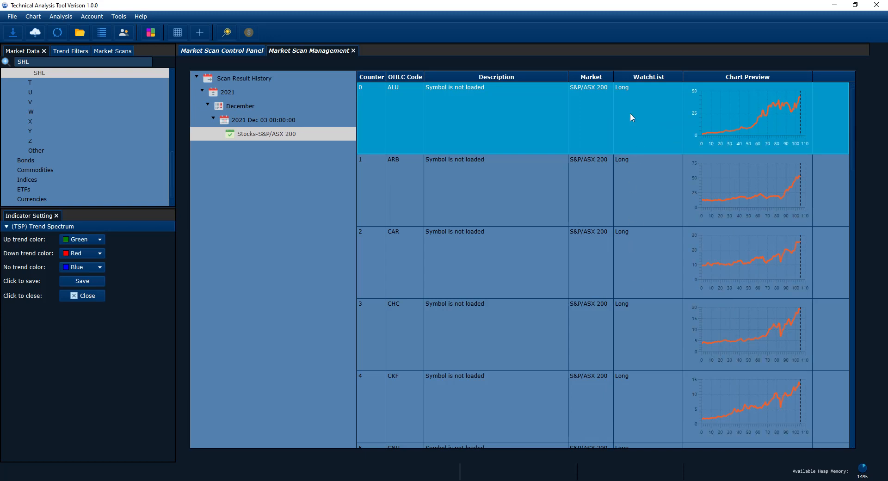
# Check the WatchList entries throughout the scan results and shrink the results area to reveal the scan settings
pyautogui.scroll(-5, 645, 254)
pyautogui.scroll(6, 643, 287)
pyautogui.scroll(-6, 659, 281)
pyautogui.scroll(6, 660, 278)
pyautogui.moveTo(437, 69); pyautogui.dragTo(422, 170)
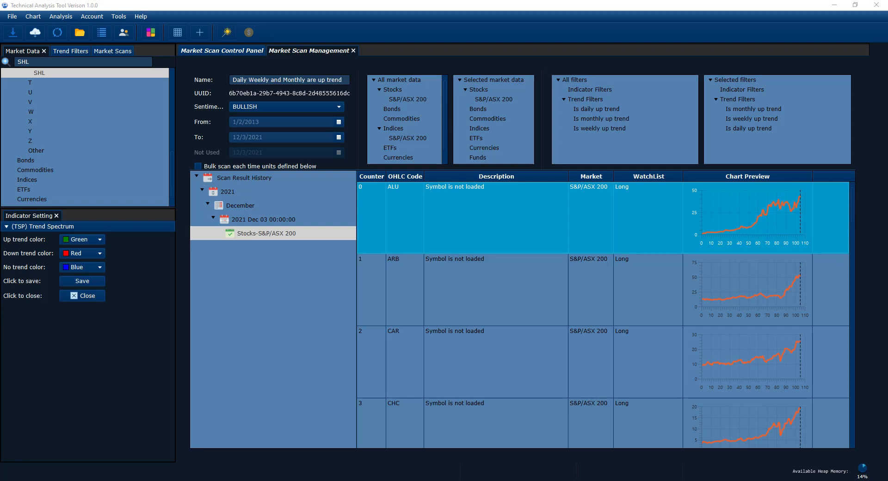
# Switch to Chrome to read the Market Scan Work Flow image, and return to Technical Analysis Tool
pyautogui.click(213, 462)
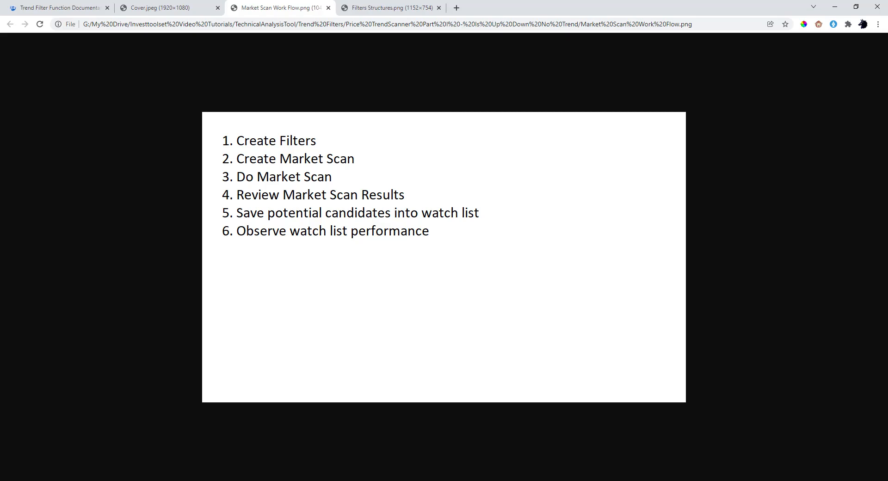
pyautogui.hotkey('alt', 'Tab')
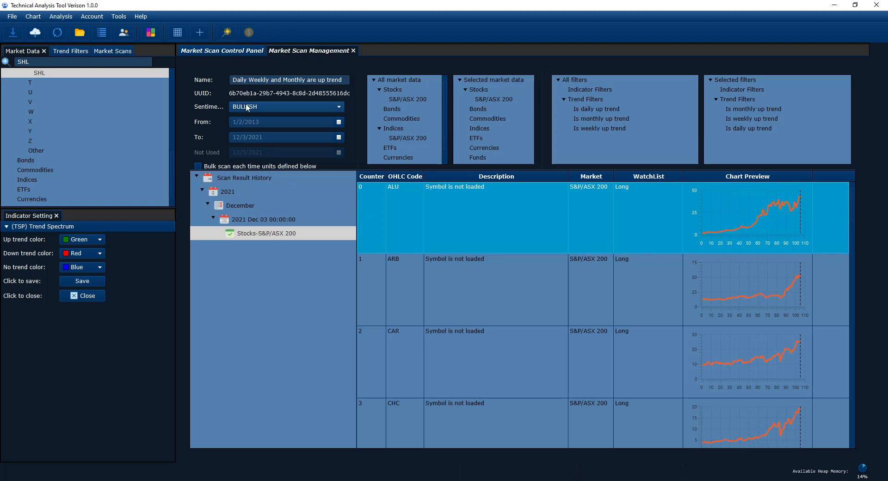
# Close both market scan pages and display the Long watch list in Watch List Management
pyautogui.click(354, 51)
pyautogui.click(266, 51)
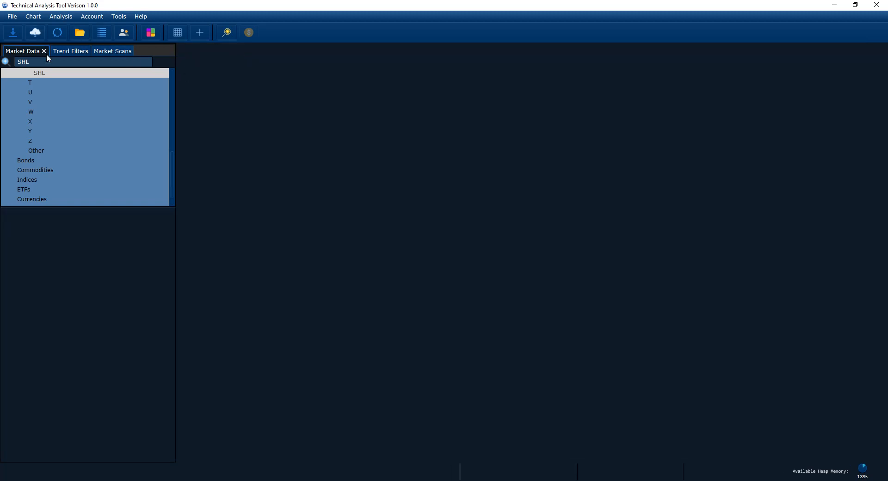
pyautogui.click(99, 34)
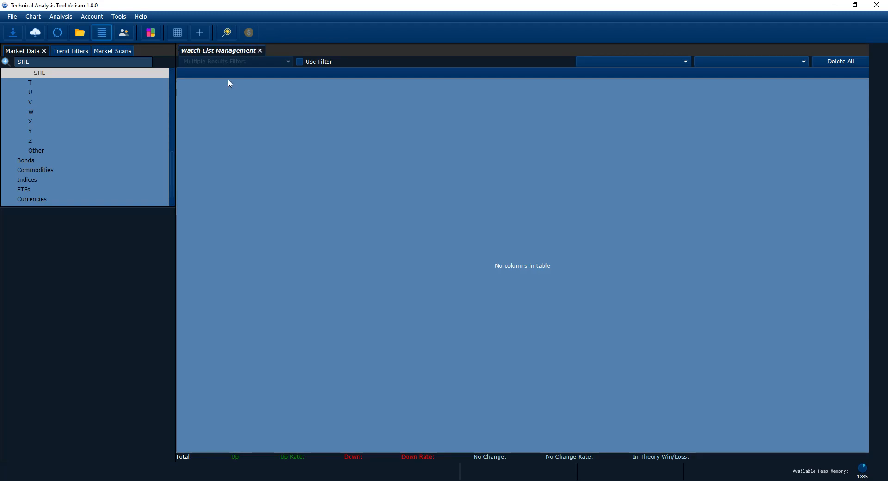
pyautogui.click(748, 60)
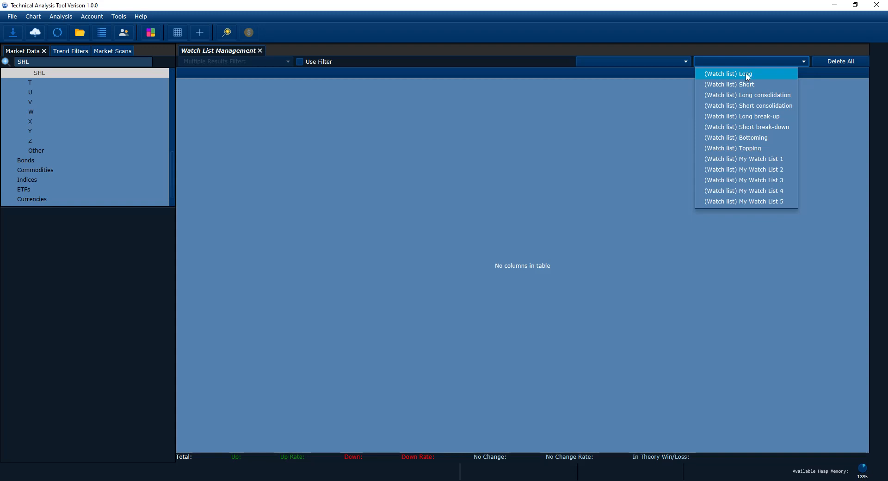
pyautogui.click(749, 75)
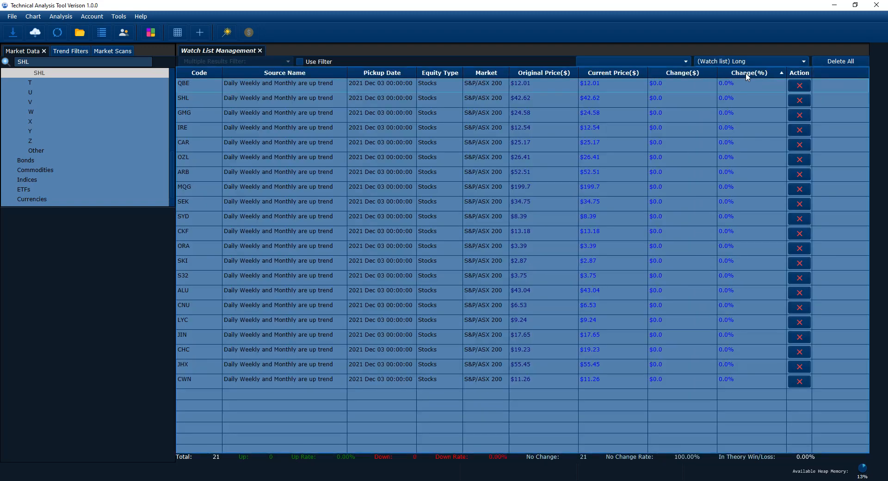
# Set the Long watch list to show All sources and sort it by Code in descending order
pyautogui.click(665, 62)
pyautogui.click(606, 74)
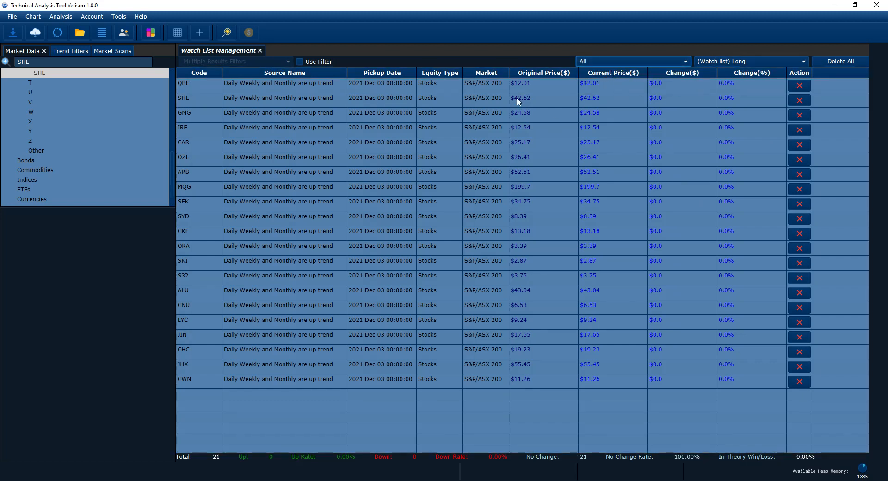
pyautogui.click(197, 76)
pyautogui.click(196, 77)
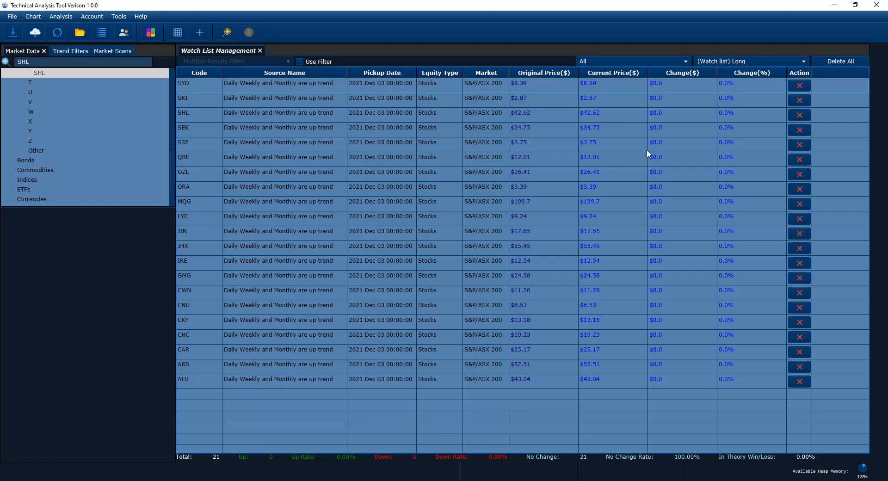
# Delete all stocks from the Long watch list, and close the Watch List Management, Market Scans and Trend Filters views
pyautogui.click(850, 62)
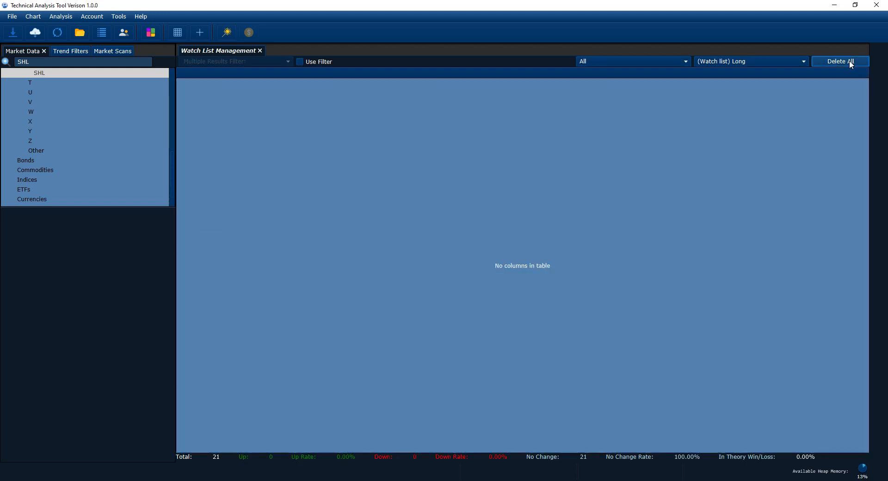
pyautogui.click(114, 53)
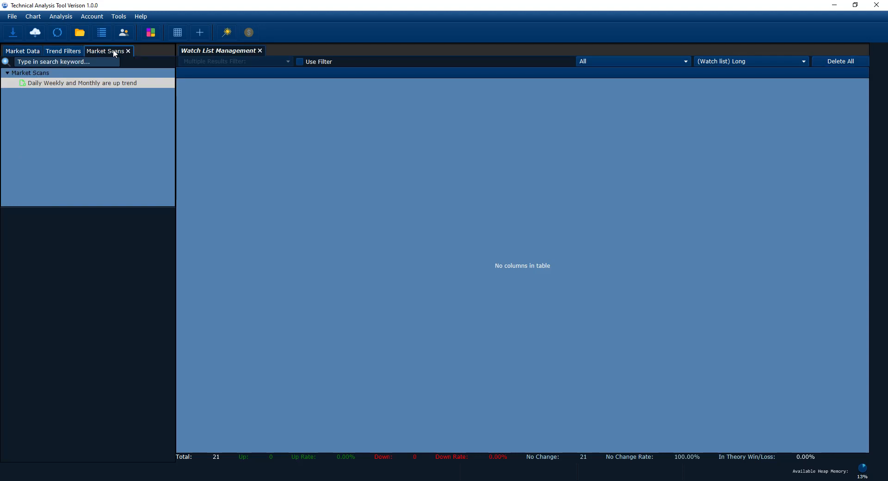
pyautogui.click(260, 51)
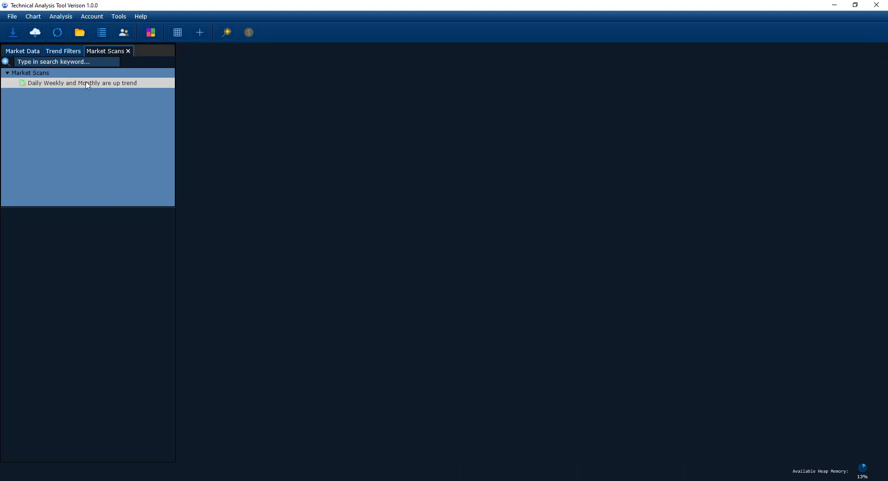
pyautogui.click(128, 51)
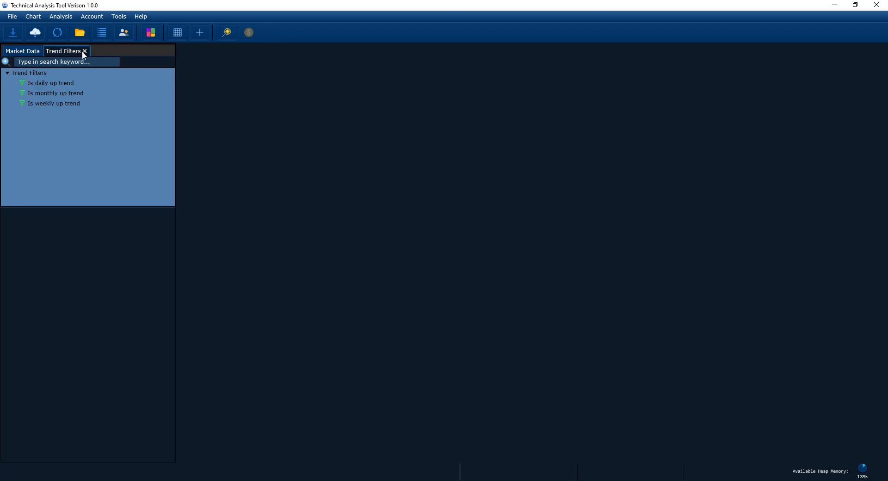
pyautogui.click(85, 51)
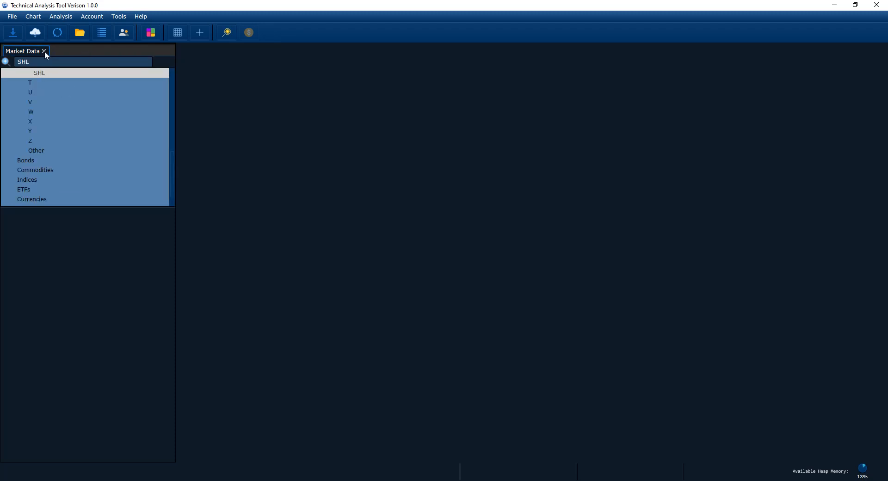
# Reopen the Market Scans list and create a new market scan in it
pyautogui.click(61, 16)
pyautogui.click(65, 70)
pyautogui.click(63, 83)
pyautogui.rightClick(64, 84)
pyautogui.click(78, 97)
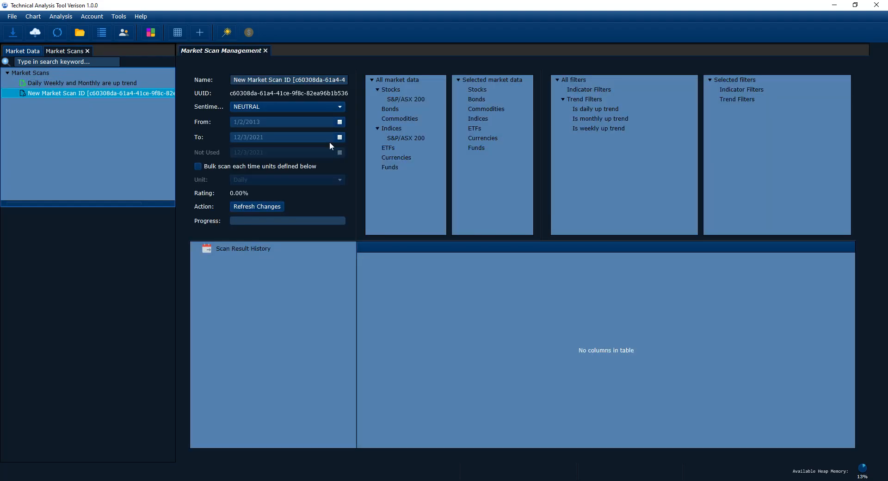
# Name the new market scan "Daily Weekly and Monthly are up trend"
pyautogui.tripleClick(320, 80)
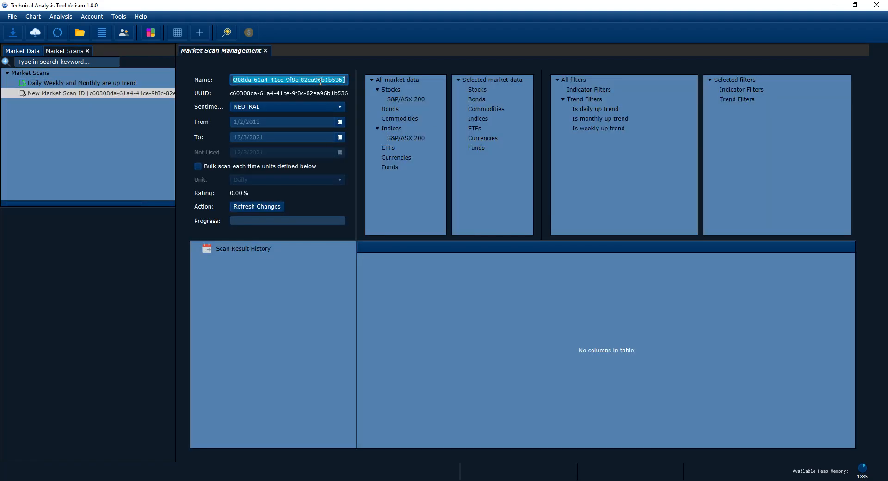
pyautogui.press('BackSpace')
pyautogui.write('Dail ')
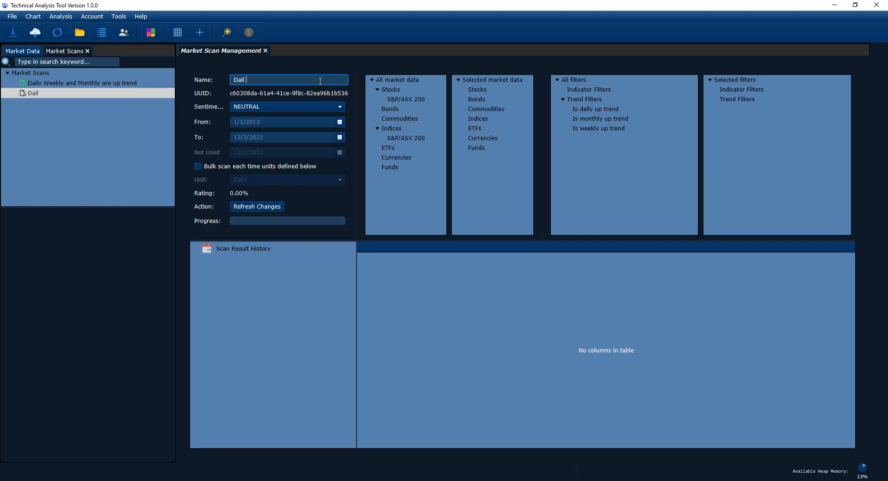
pyautogui.write('y Weekly and Monthly ')
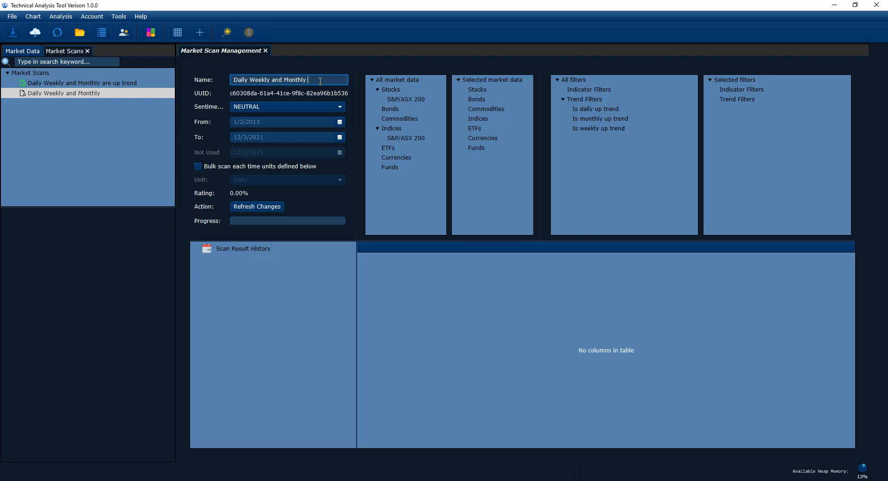
pyautogui.write('are up trend')
# Check November 2021 in the system calendar and append "till 2021-11-26" to the new market scan's name
pyautogui.click(844, 480)
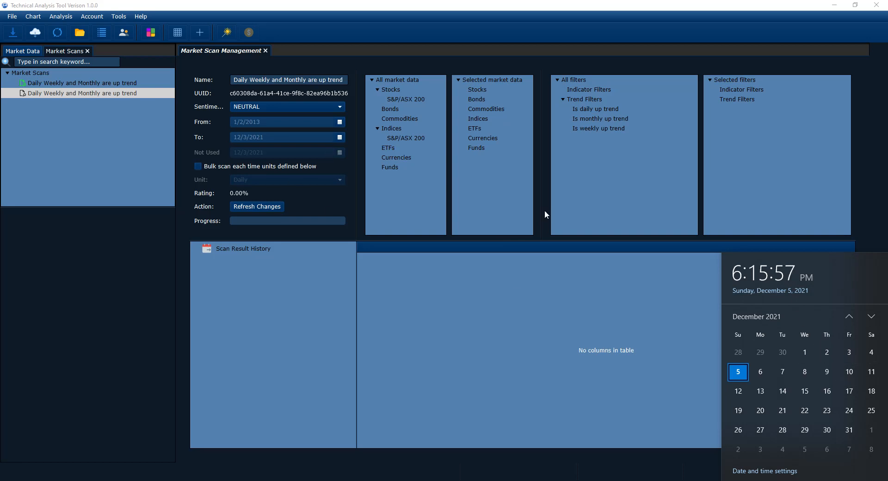
pyautogui.click(851, 316)
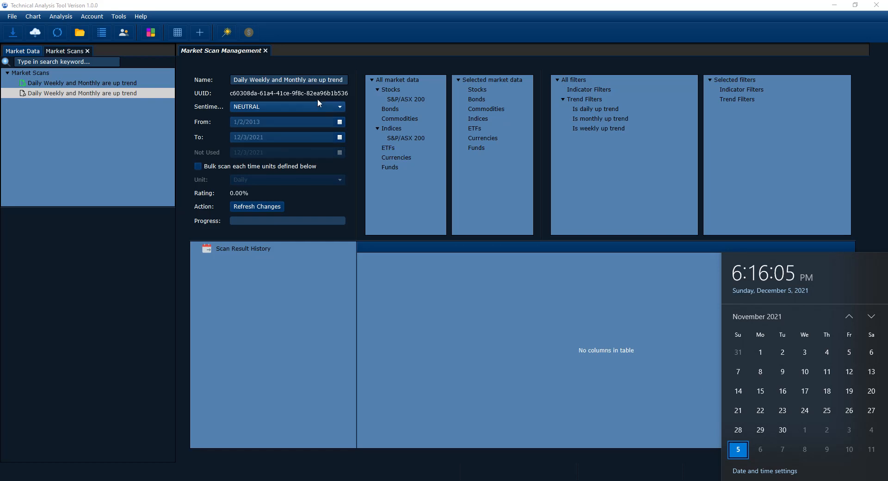
pyautogui.click(343, 79)
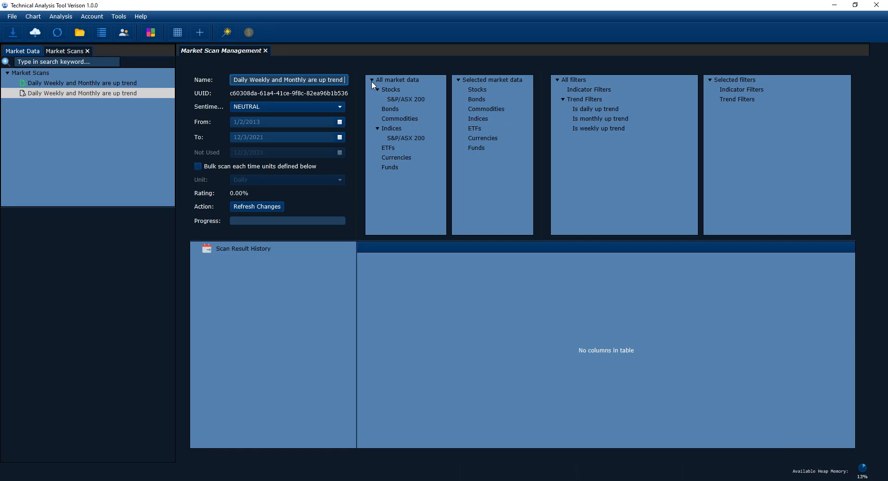
pyautogui.write('till ')
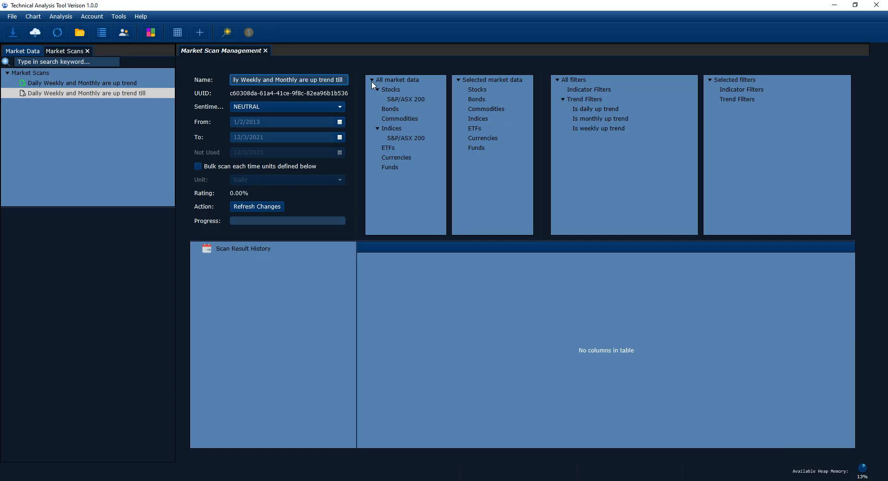
pyautogui.write('202')
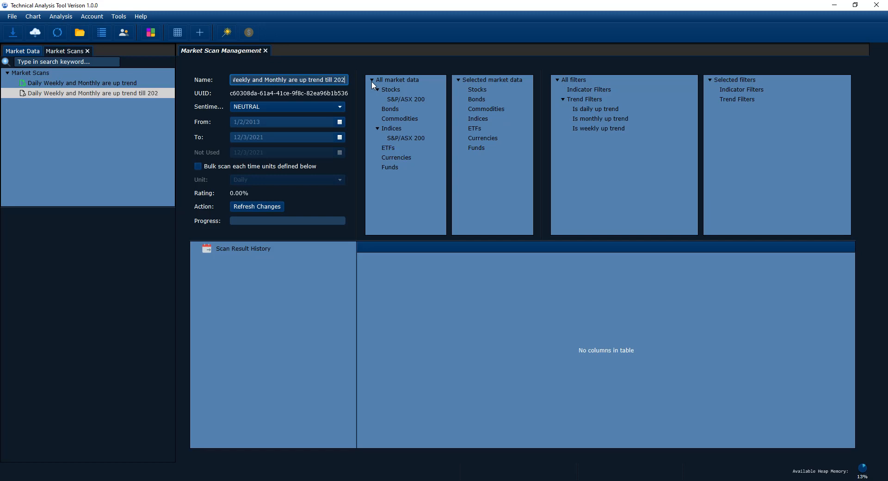
pyautogui.write('1-11-26')
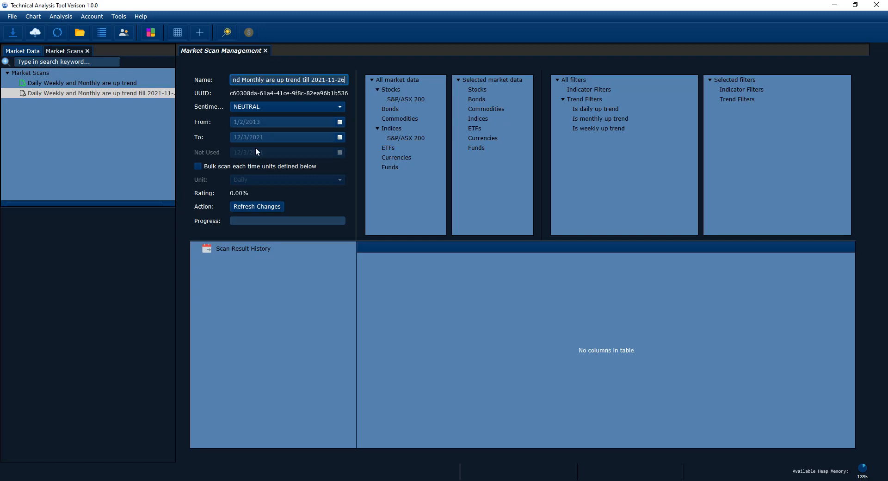
# Set the new scan's sentiment to BULLISH and add the S&P/ASX 200 stocks to its selected market data
pyautogui.click(246, 106)
pyautogui.click(249, 129)
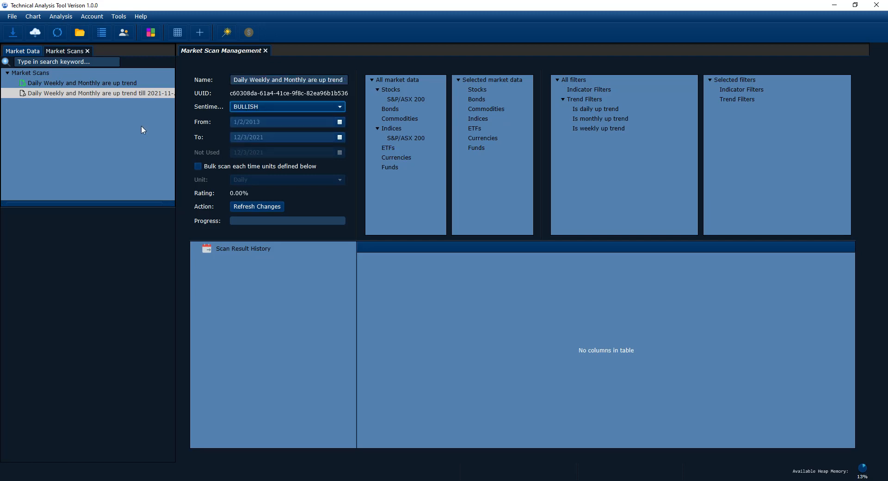
pyautogui.click(403, 100)
pyautogui.moveTo(403, 102); pyautogui.dragTo(512, 104)
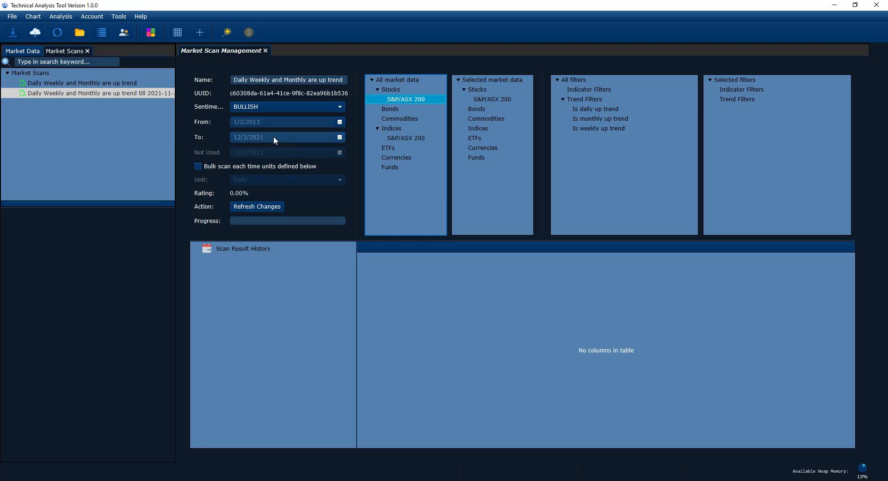
# Set the scan's end date to 11/26/2021 and add the daily, monthly and weekly up trend filters
pyautogui.click(340, 138)
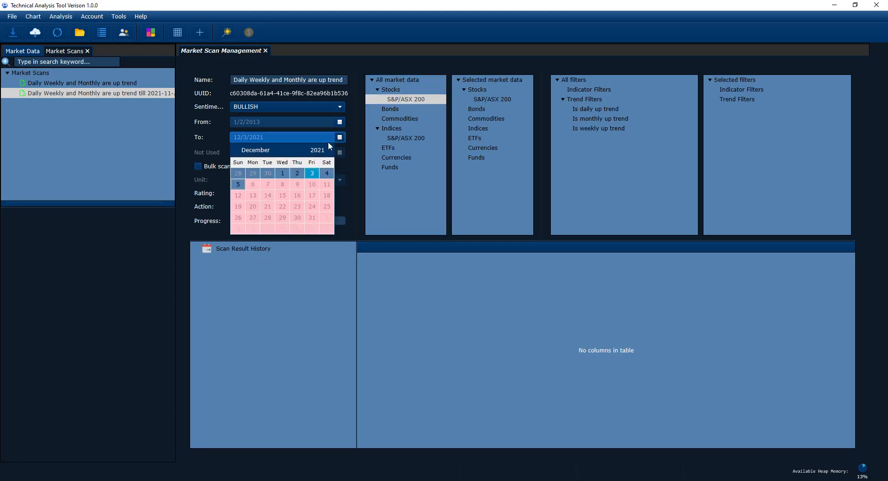
pyautogui.click(237, 150)
pyautogui.click(312, 206)
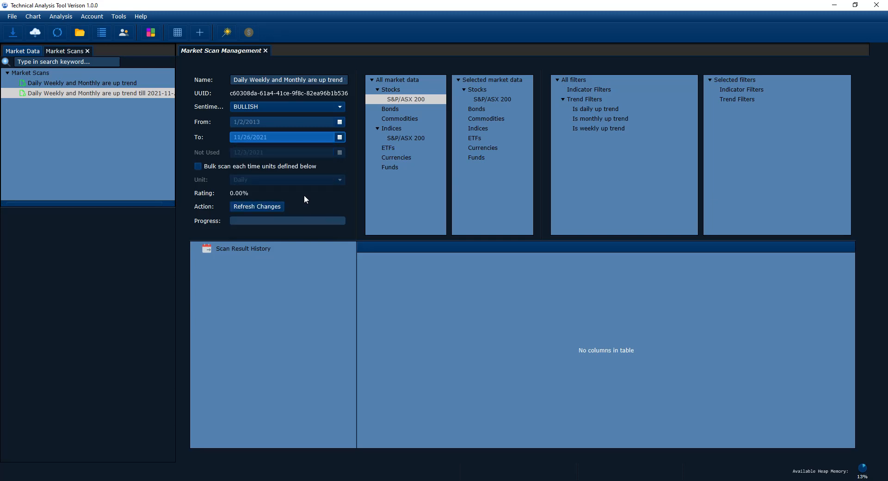
pyautogui.doubleClick(612, 109)
pyautogui.doubleClick(608, 116)
pyautogui.doubleClick(607, 129)
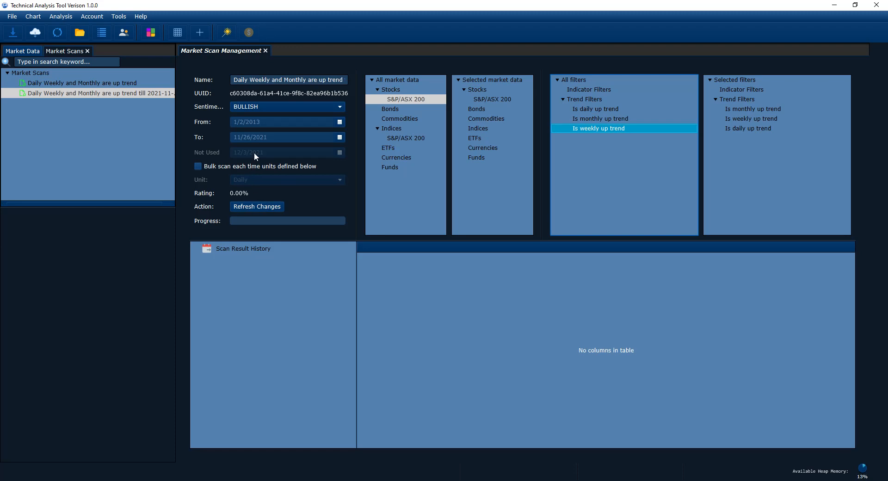
# Open the Market Scan Control Panel and widen the Market Scan Name column to fit the full names
pyautogui.click(51, 20)
pyautogui.click(79, 90)
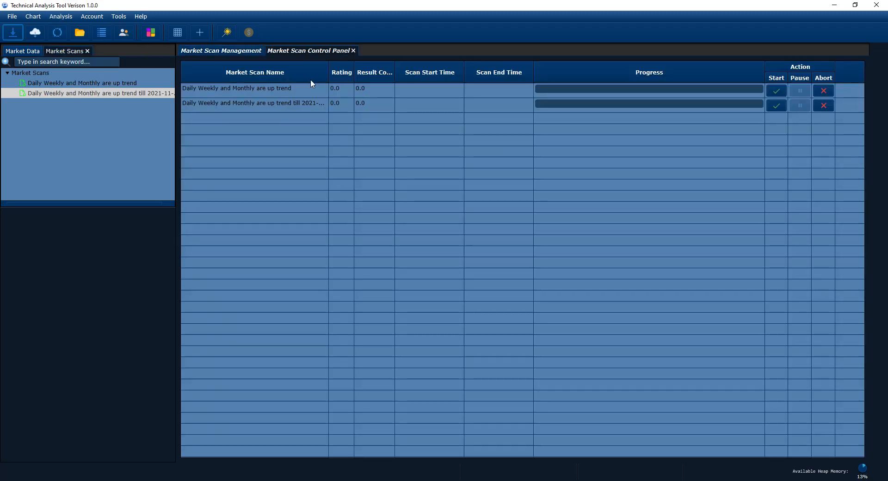
pyautogui.moveTo(327, 70); pyautogui.dragTo(350, 71)
pyautogui.click(318, 108)
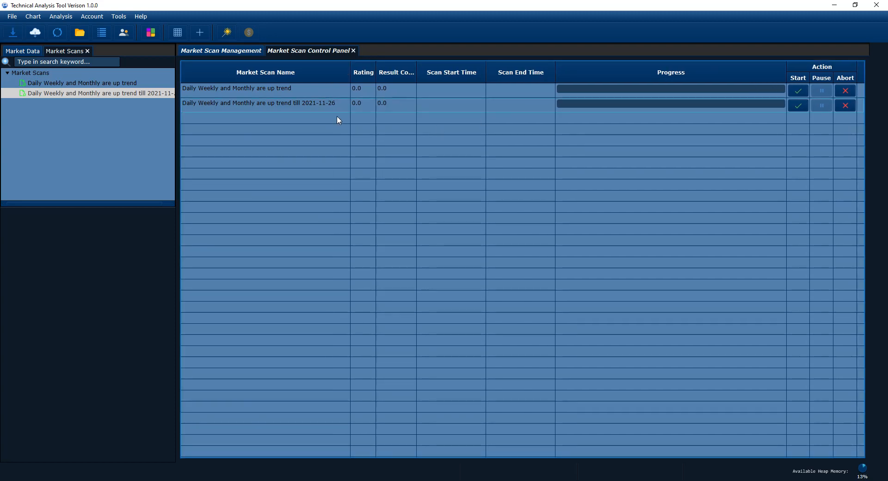
# Look up November 26, 2021 in the system calendar, comparing it with the December dates
pyautogui.click(855, 480)
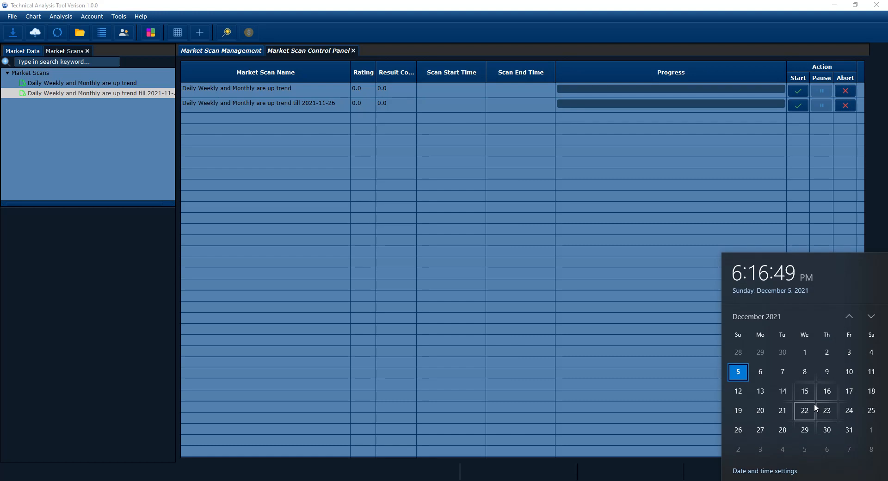
pyautogui.click(850, 316)
pyautogui.click(872, 316)
pyautogui.click(849, 317)
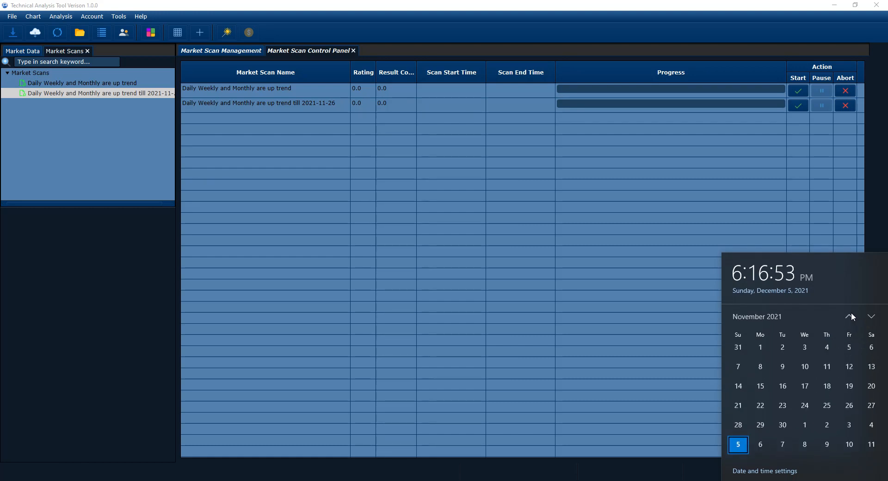
pyautogui.click(844, 411)
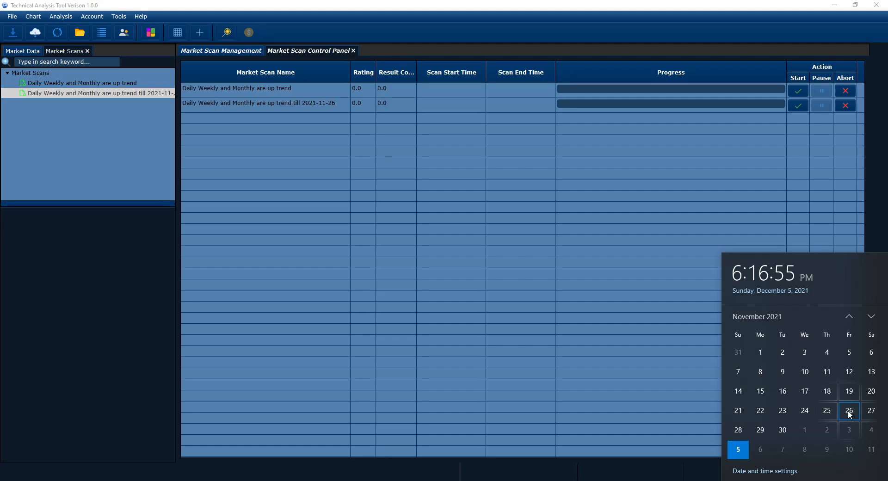
pyautogui.click(548, 207)
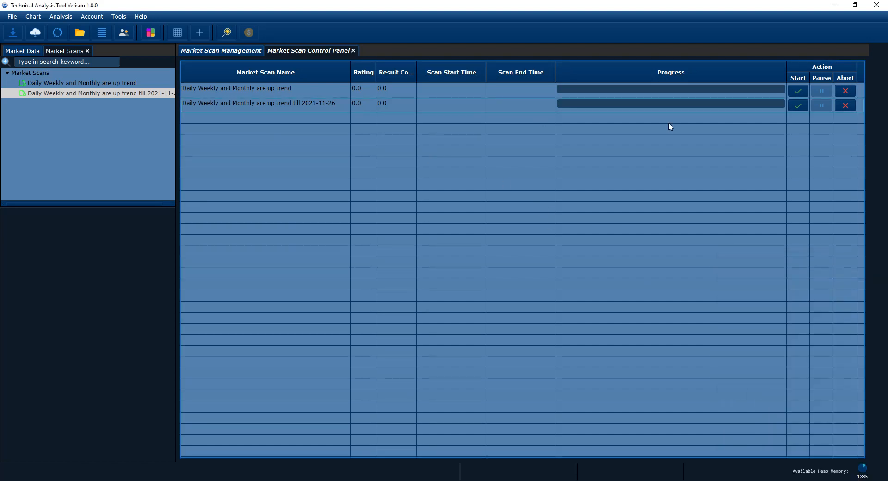
# Run the market scan ending 2021-11-26 and expand its result history in Market Scan Management
pyautogui.click(795, 107)
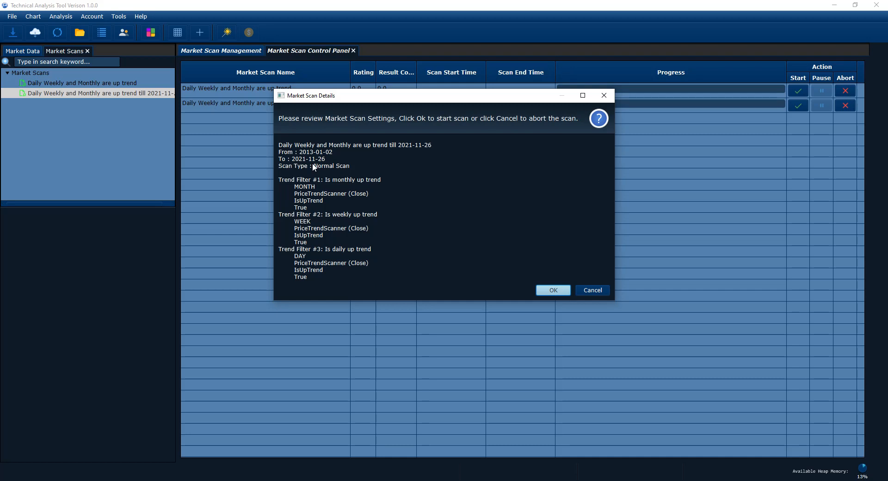
pyautogui.click(555, 294)
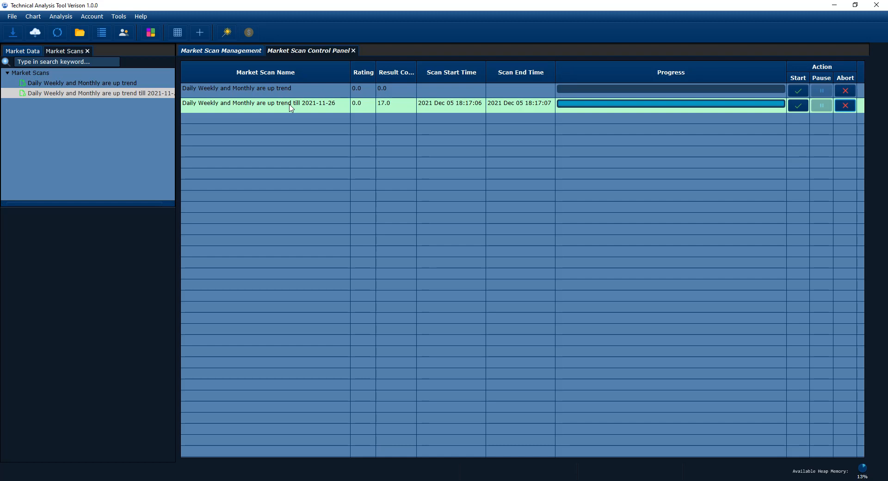
pyautogui.click(212, 54)
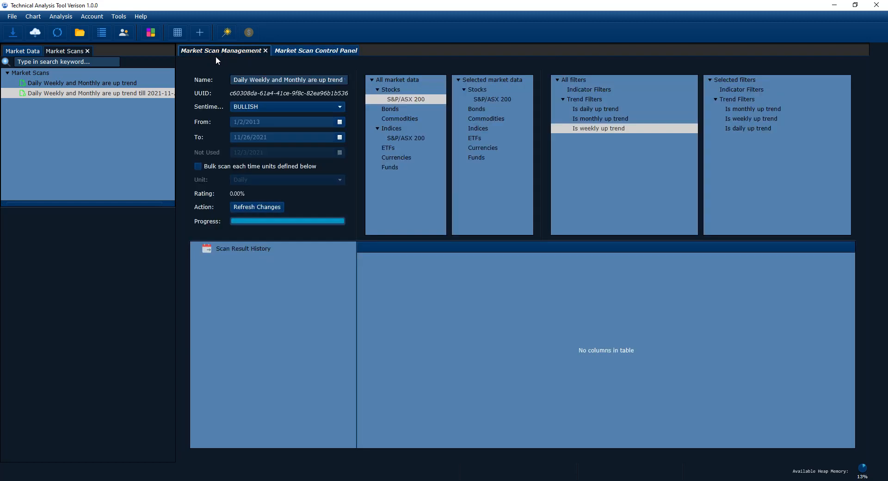
pyautogui.click(266, 206)
pyautogui.rightClick(253, 245)
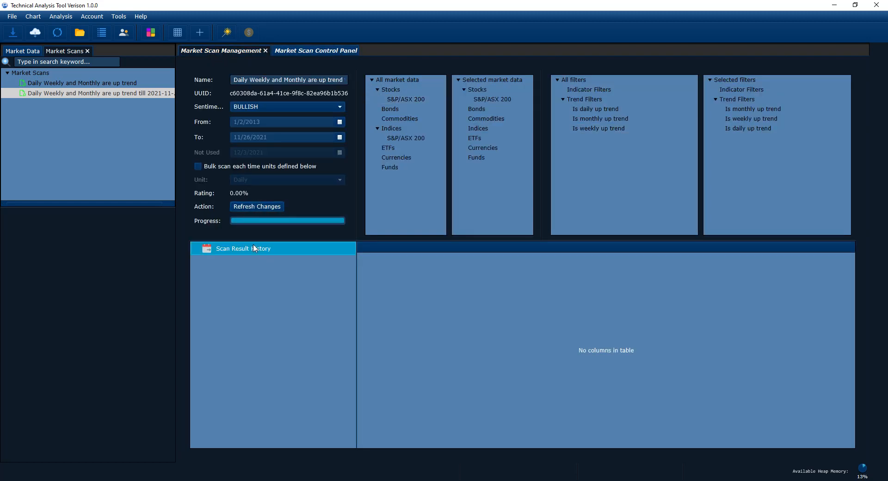
pyautogui.click(280, 255)
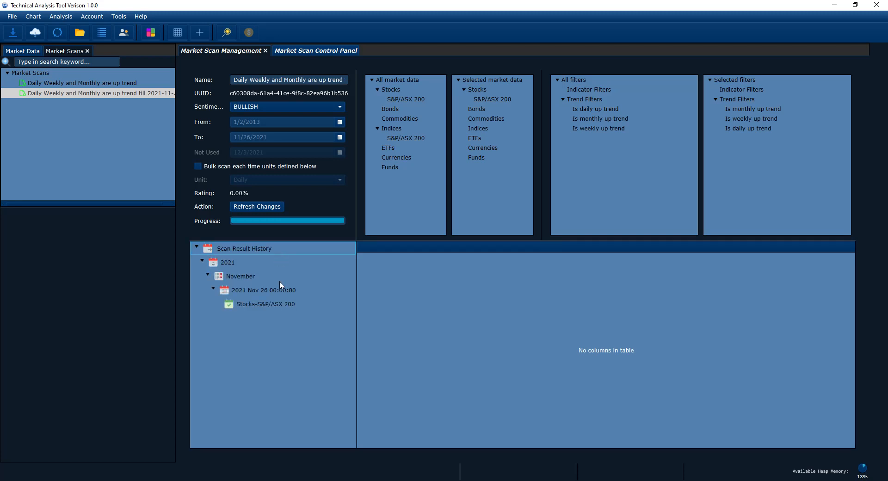
# Load the S&P/ASX 200 stocks result of 2021 Nov 26 and add all its stocks to the long watch list
pyautogui.click(257, 303)
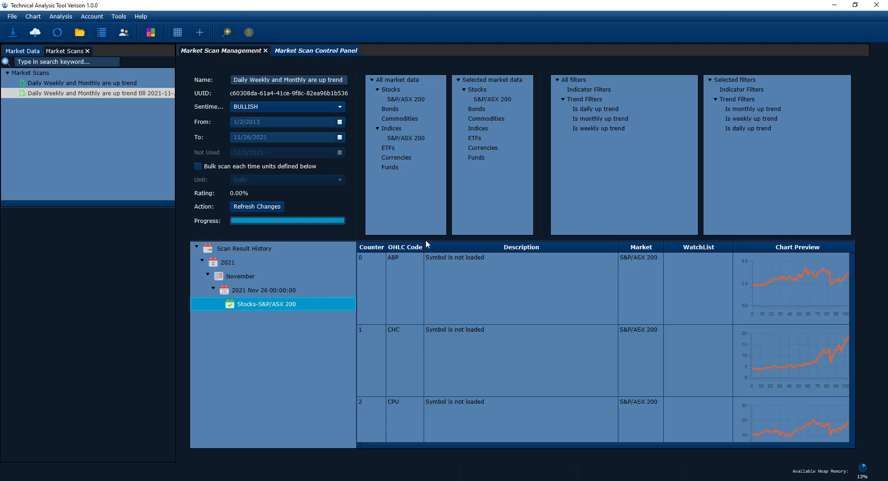
pyautogui.moveTo(427, 244); pyautogui.dragTo(423, 161)
pyautogui.scroll(-10, 781, 254)
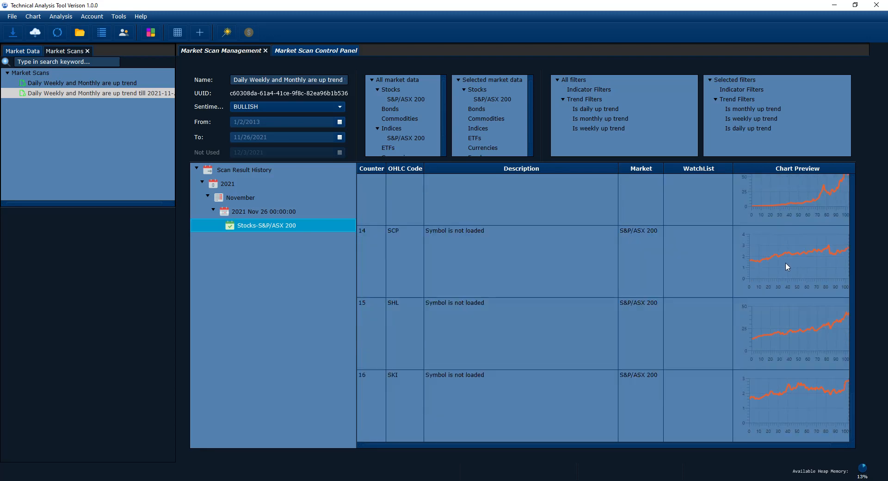
pyautogui.rightClick(683, 246)
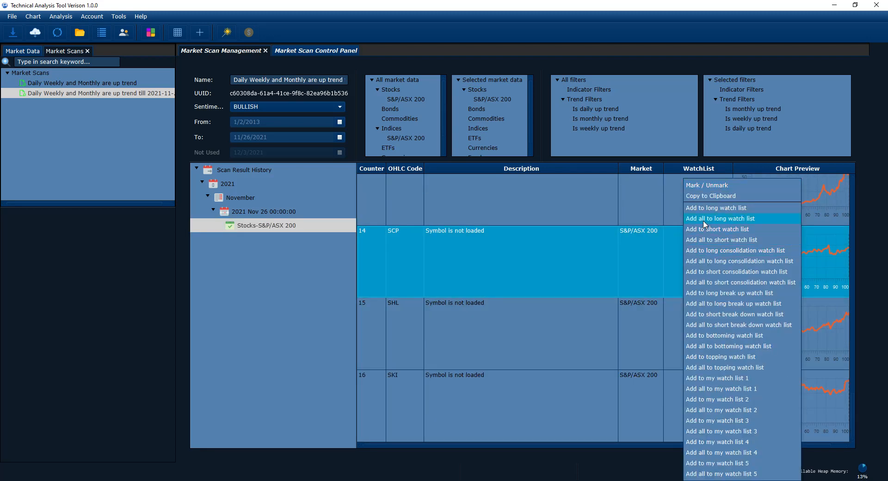
pyautogui.click(712, 219)
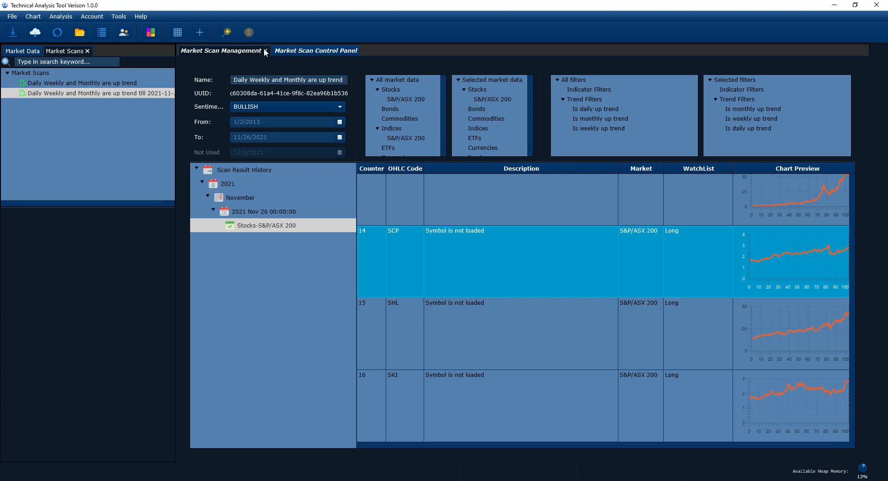
# Open Watch List Management and show the Long watch list with All sources
pyautogui.click(102, 33)
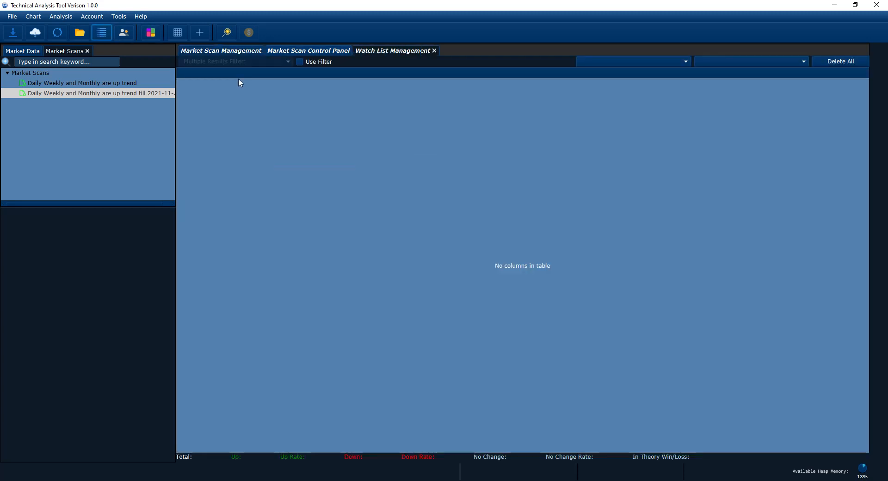
pyautogui.click(717, 62)
pyautogui.click(723, 70)
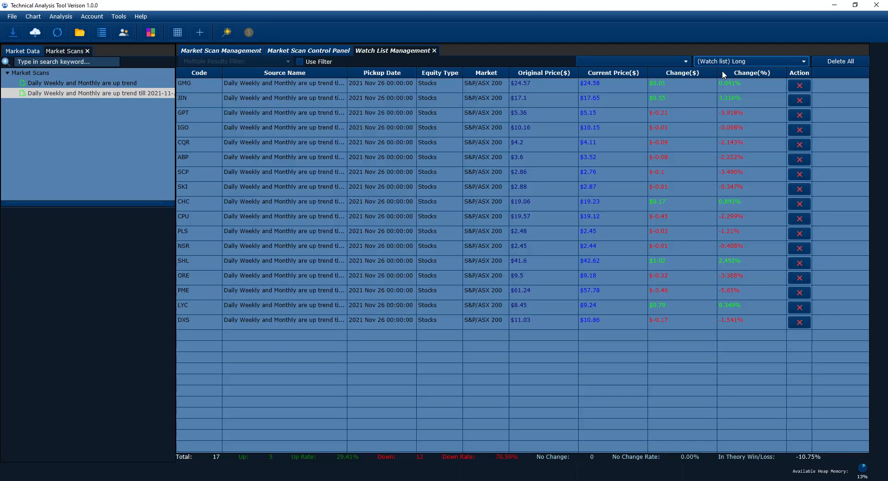
pyautogui.click(673, 62)
pyautogui.click(654, 76)
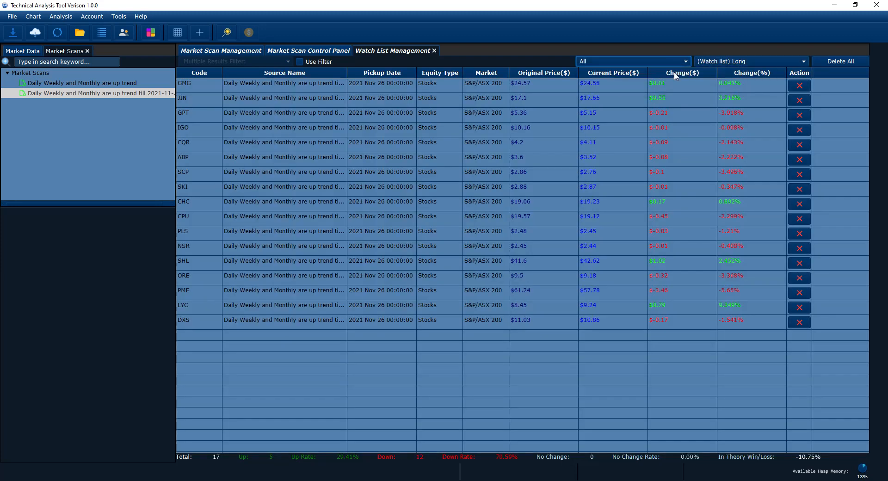
# Widen the Pickup Date column and sort the Long watch list by descending Change(%) and ascending Pickup Date
pyautogui.click(745, 75)
pyautogui.click(744, 75)
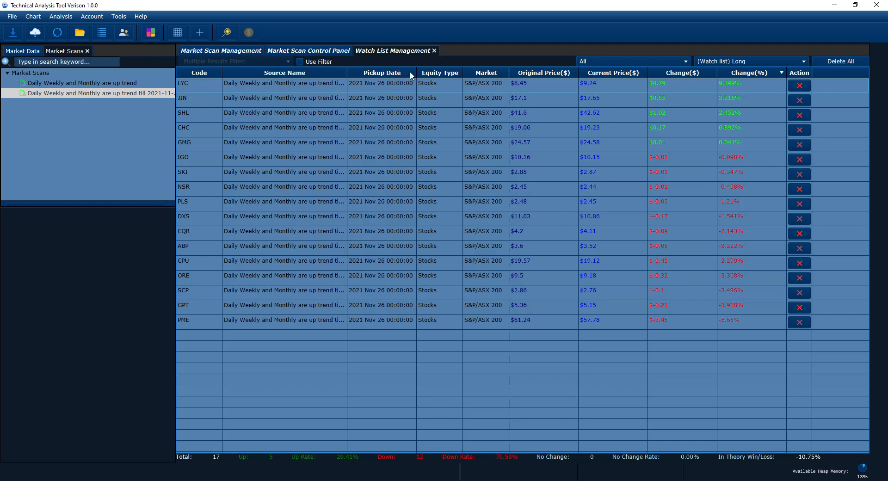
pyautogui.moveTo(416, 70); pyautogui.dragTo(435, 68)
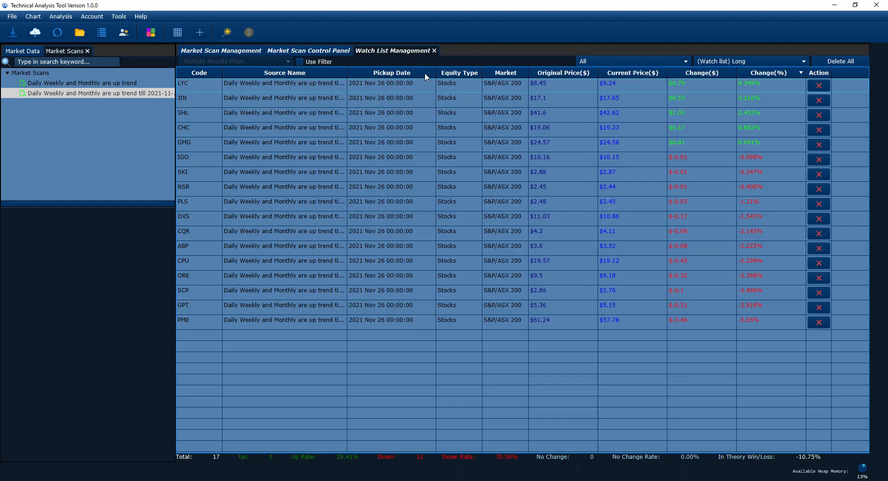
pyautogui.click(403, 82)
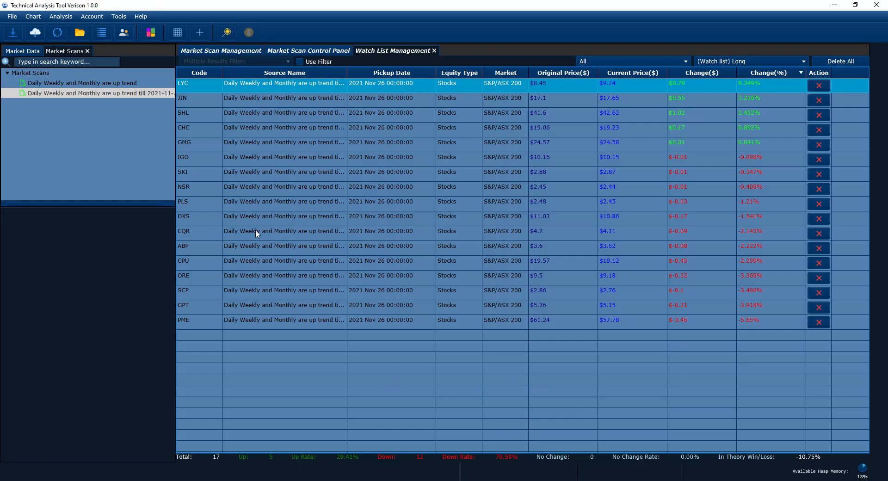
pyautogui.click(391, 74)
# Review the Market Scan Work Flow image in the browser and return to the Technical Analysis Tool
pyautogui.click(229, 449)
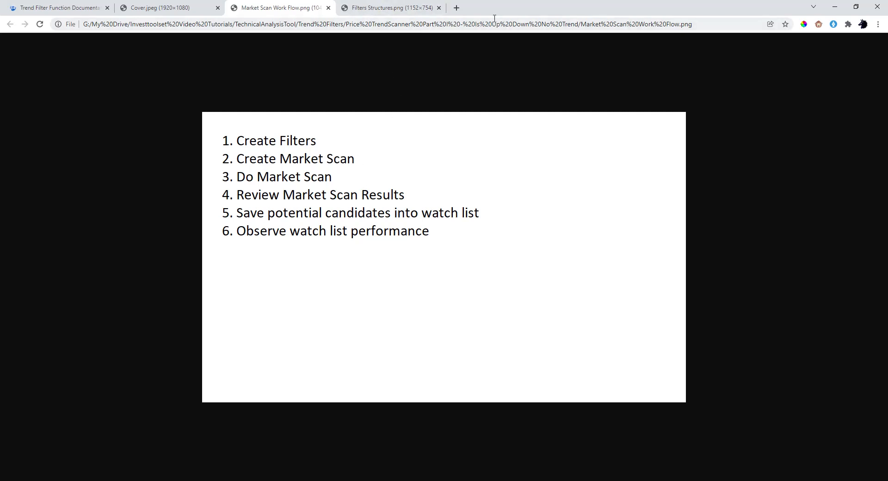
pyautogui.click(835, 7)
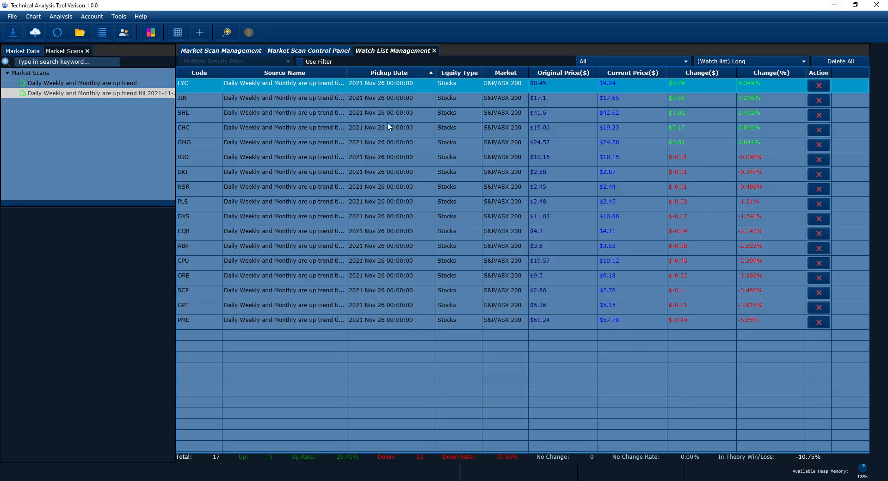
# Open the Is daily up trend filter in Trend Filter Management
pyautogui.click(66, 18)
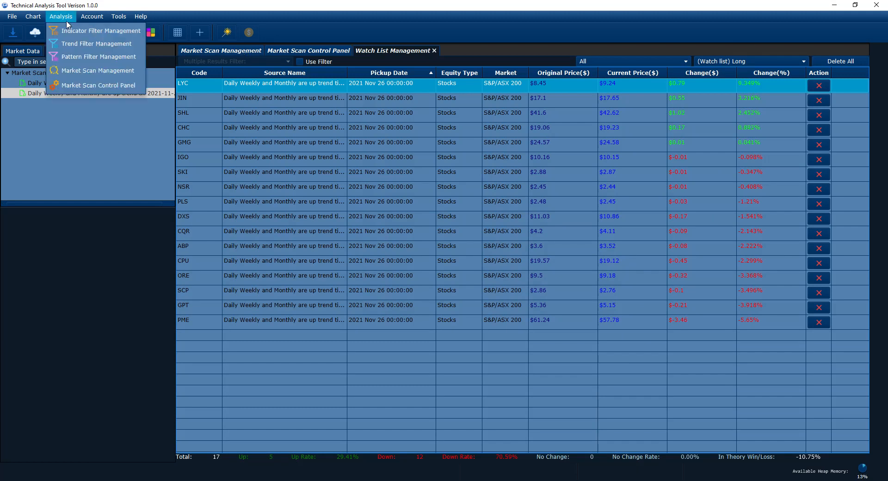
pyautogui.click(74, 44)
pyautogui.doubleClick(64, 83)
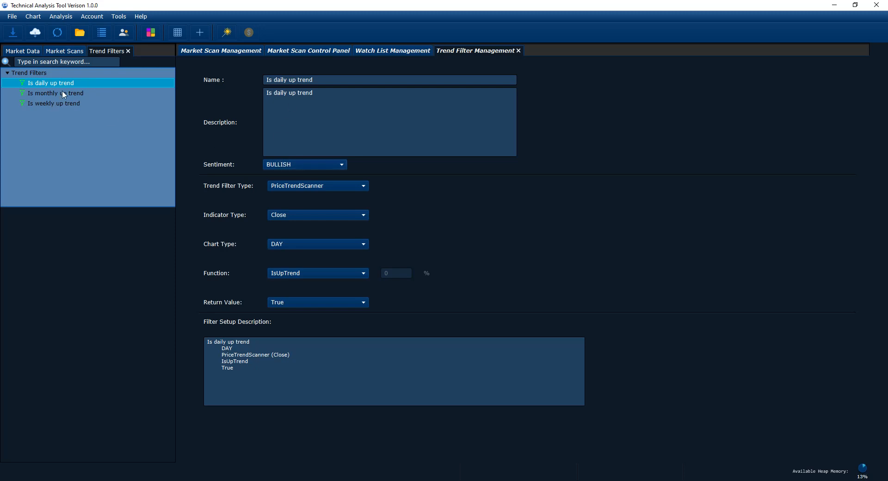
# Examine the available Function options of the Is daily up trend filter
pyautogui.click(312, 274)
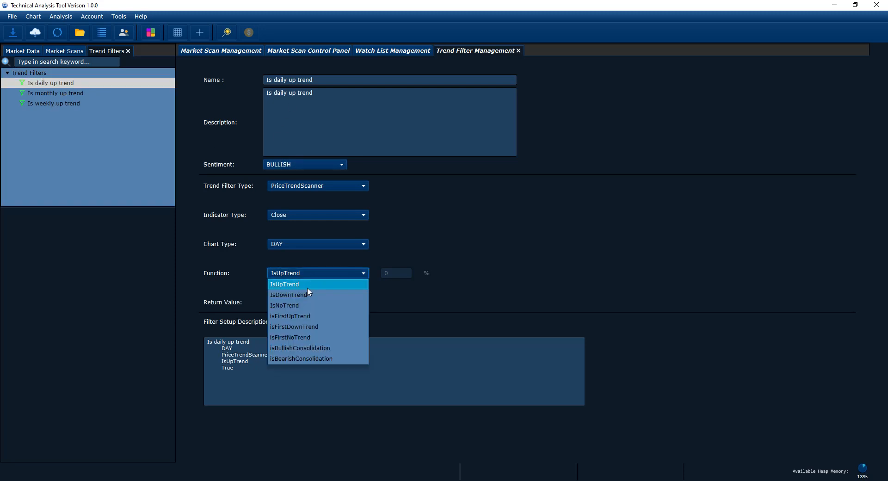
pyautogui.click(532, 263)
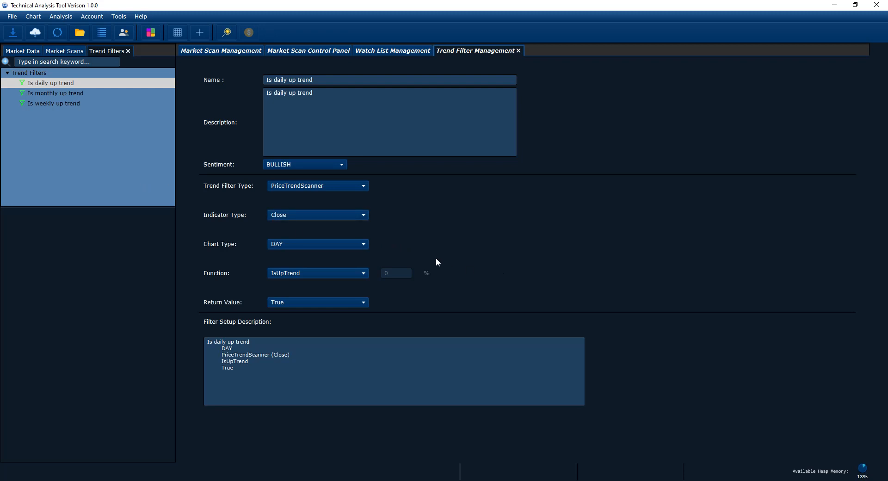
pyautogui.click(305, 272)
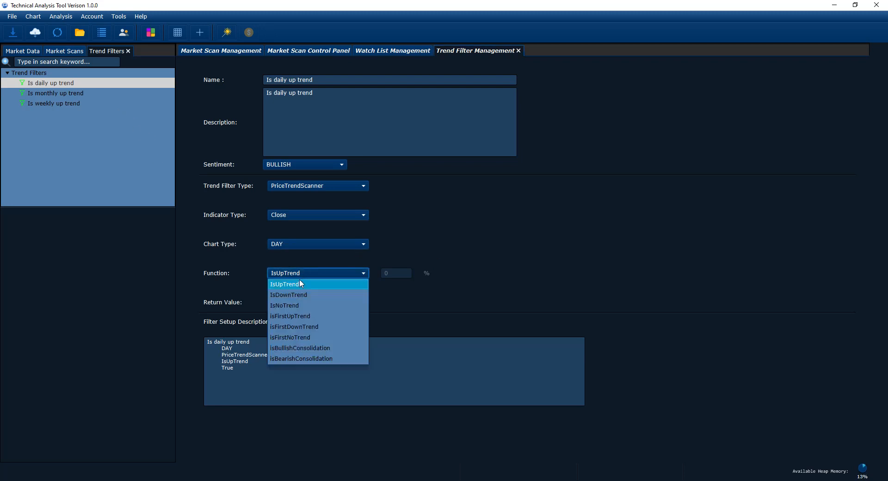
pyautogui.click(501, 249)
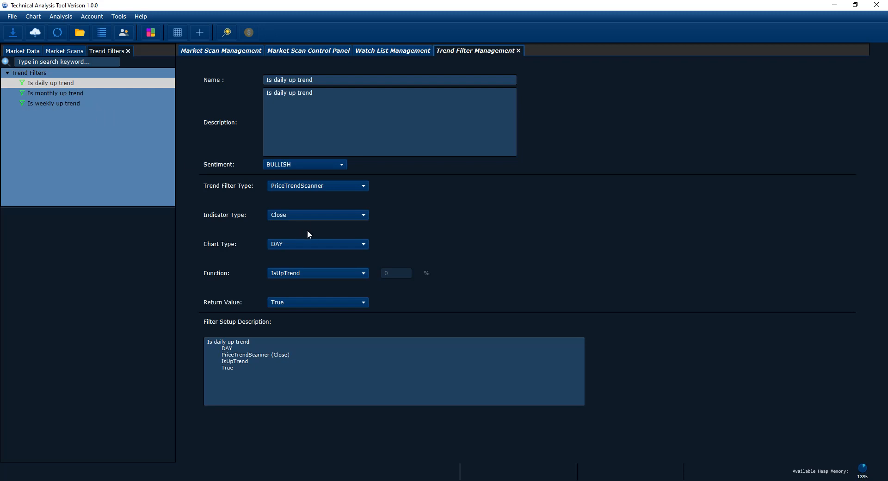
pyautogui.click(102, 152)
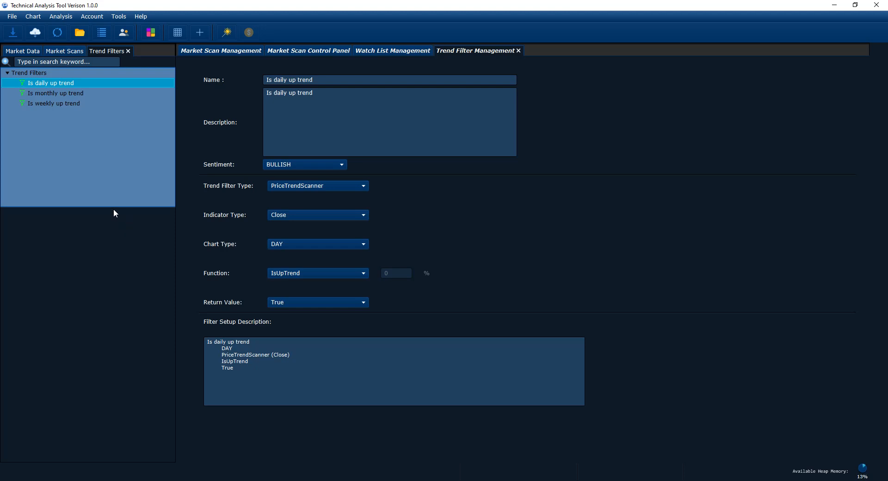
# Enlarge the Trend Filters list and set the daily filter's function to IsDownTrend with BEARISH sentiment
pyautogui.moveTo(114, 208); pyautogui.dragTo(115, 236)
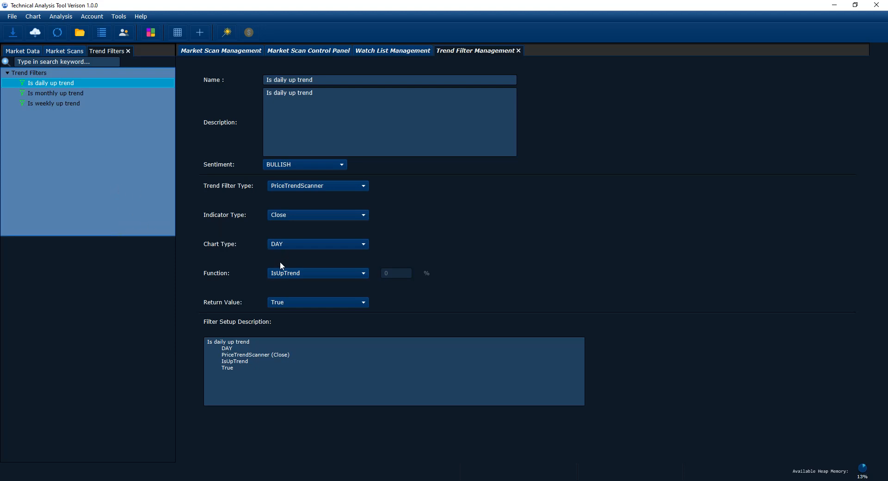
pyautogui.click(281, 273)
pyautogui.click(283, 296)
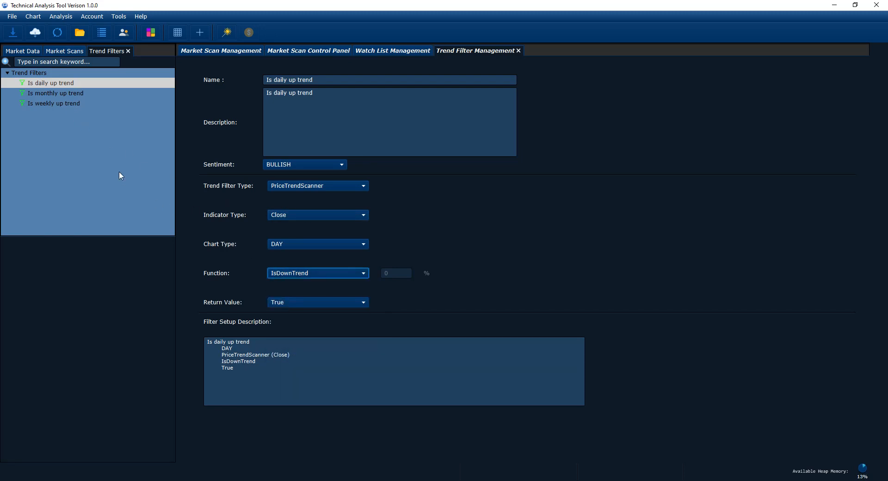
pyautogui.click(280, 165)
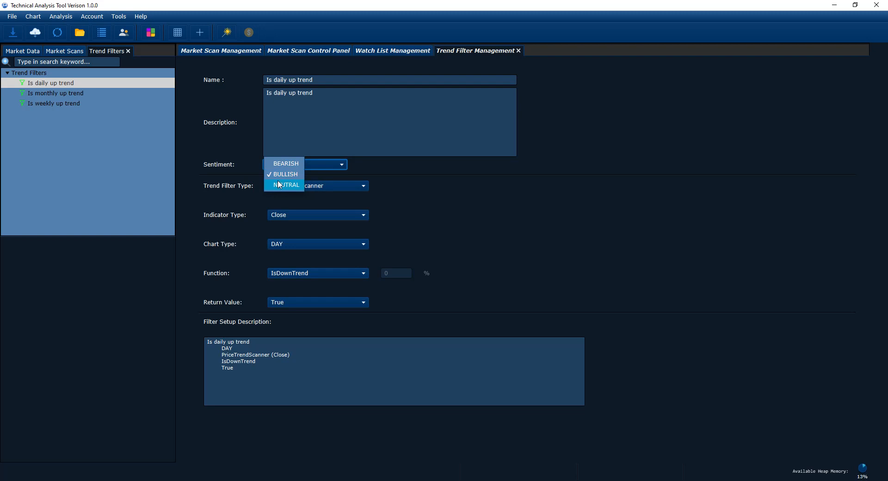
pyautogui.click(280, 165)
pyautogui.click(298, 270)
pyautogui.click(306, 293)
# Set the monthly trend filter's function to IsDownTrend and its sentiment to BEARISH
pyautogui.click(71, 93)
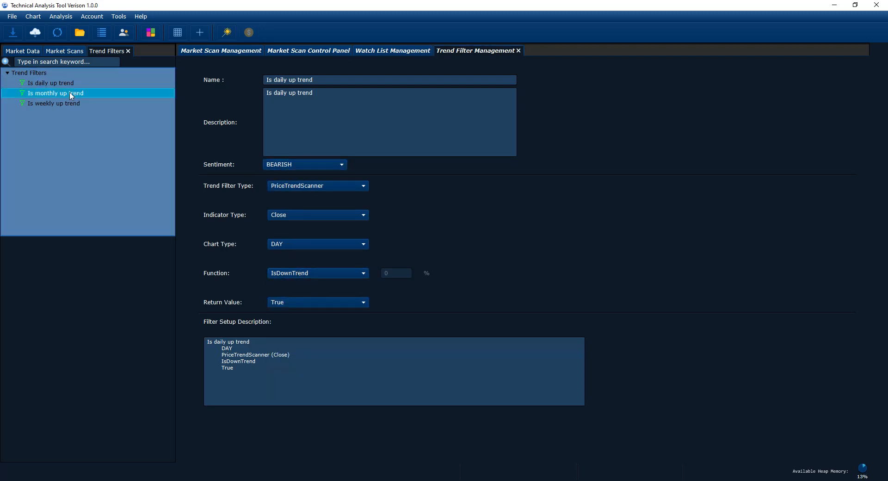
pyautogui.click(302, 269)
pyautogui.click(299, 290)
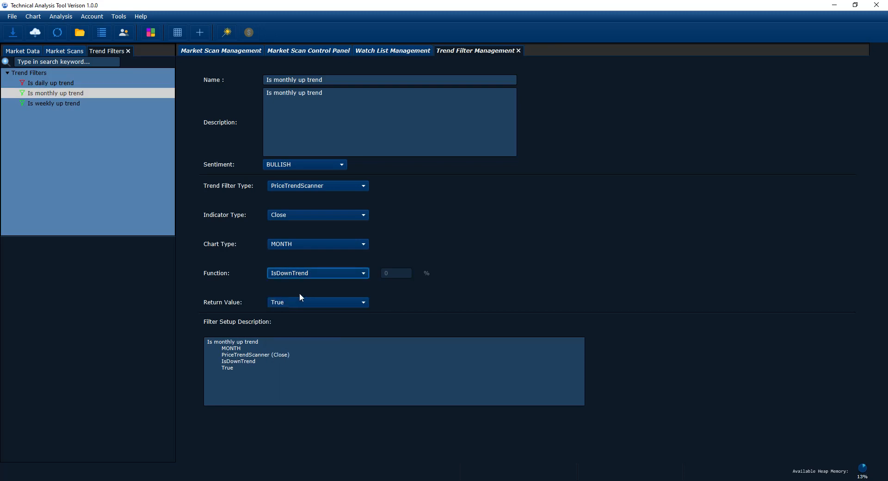
pyautogui.click(65, 116)
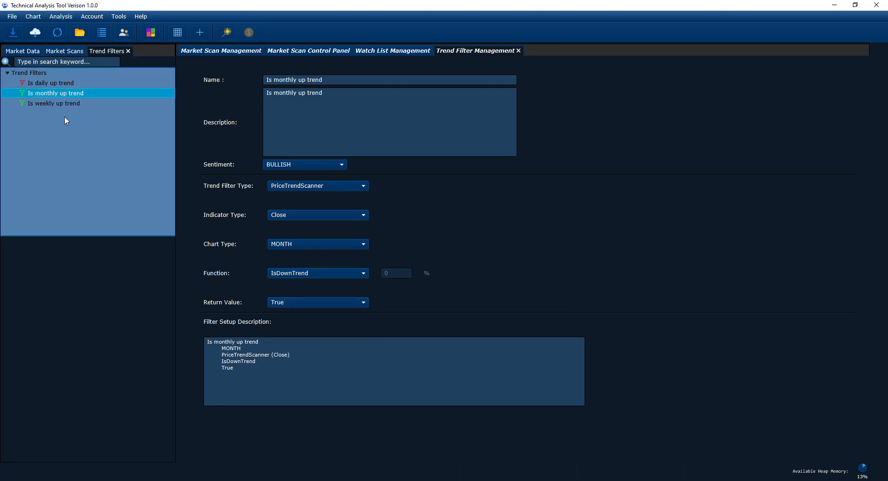
pyautogui.click(285, 163)
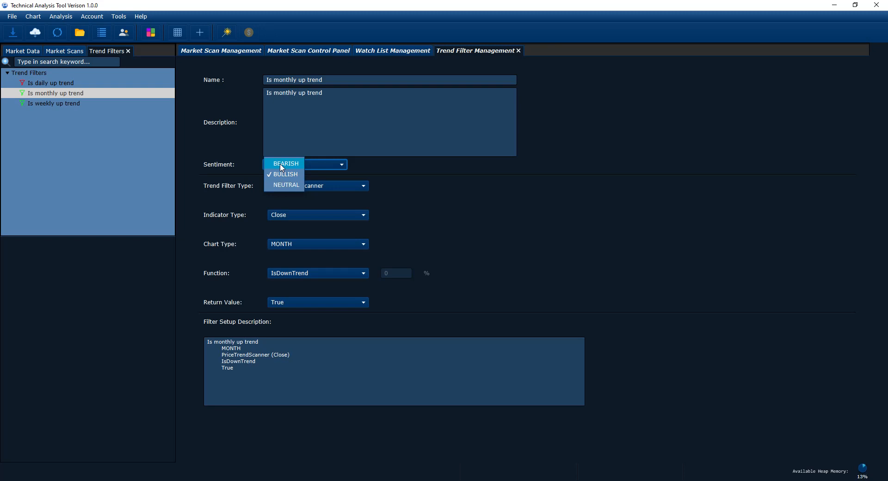
pyautogui.click(283, 188)
pyautogui.click(79, 124)
# Set the weekly trend filter's function to IsDownTrend and its sentiment to BEARISH
pyautogui.click(57, 104)
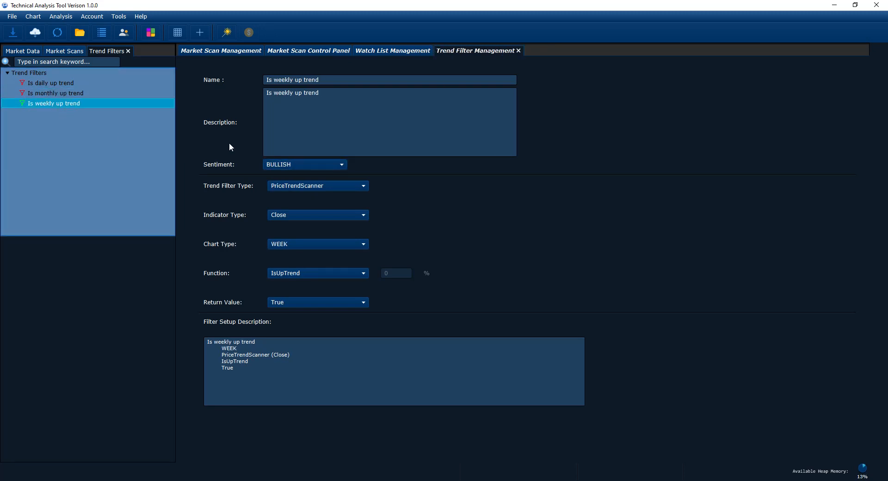
pyautogui.click(287, 273)
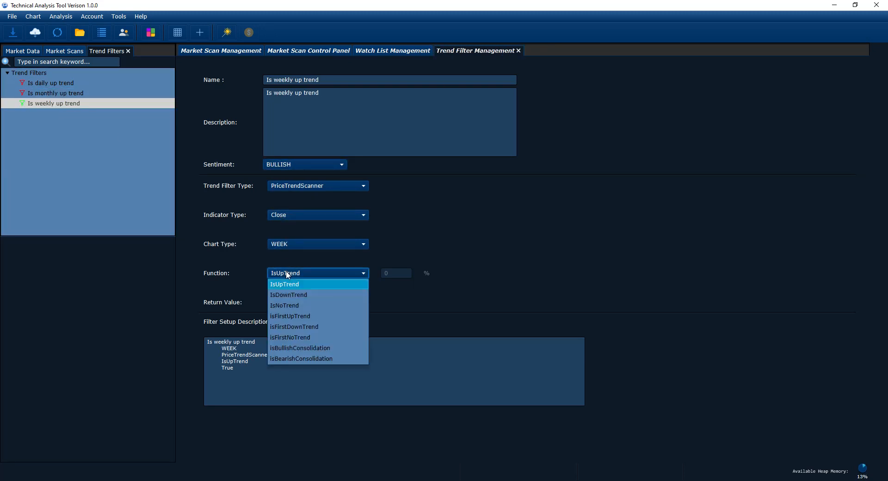
pyautogui.click(289, 295)
pyautogui.click(160, 204)
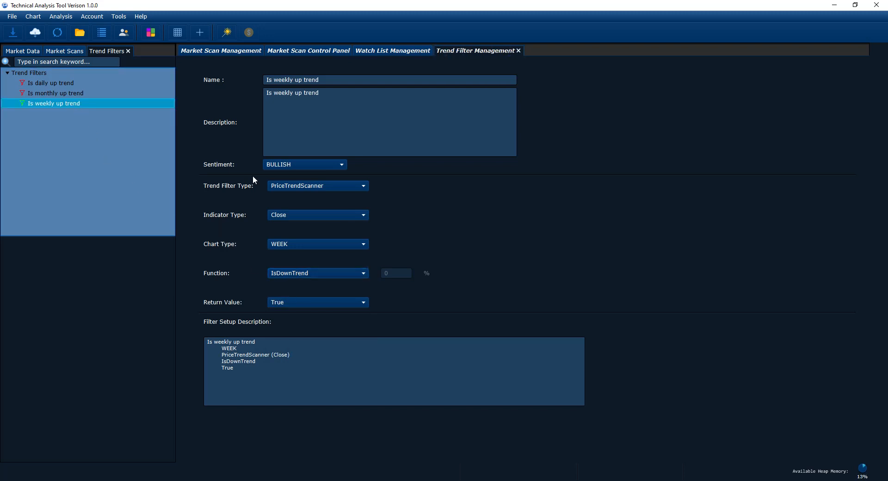
pyautogui.click(281, 165)
pyautogui.click(283, 165)
pyautogui.click(80, 137)
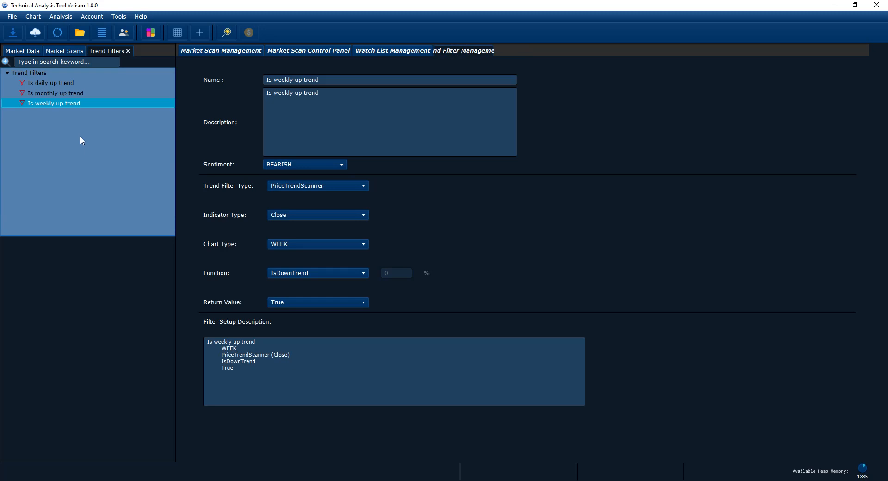
# Enlarge the setup area in Market Scan Management and remove the monthly, weekly and daily trend filters from the scan's selected filters
pyautogui.click(235, 51)
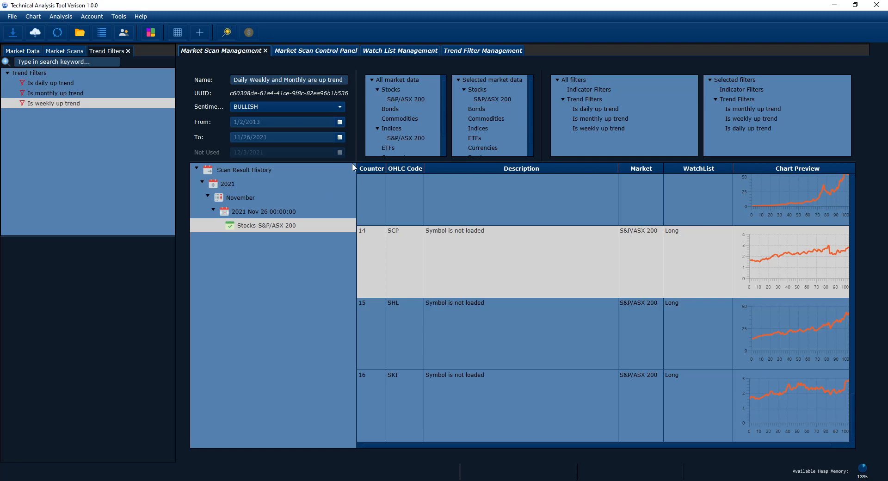
pyautogui.moveTo(353, 162); pyautogui.dragTo(329, 279)
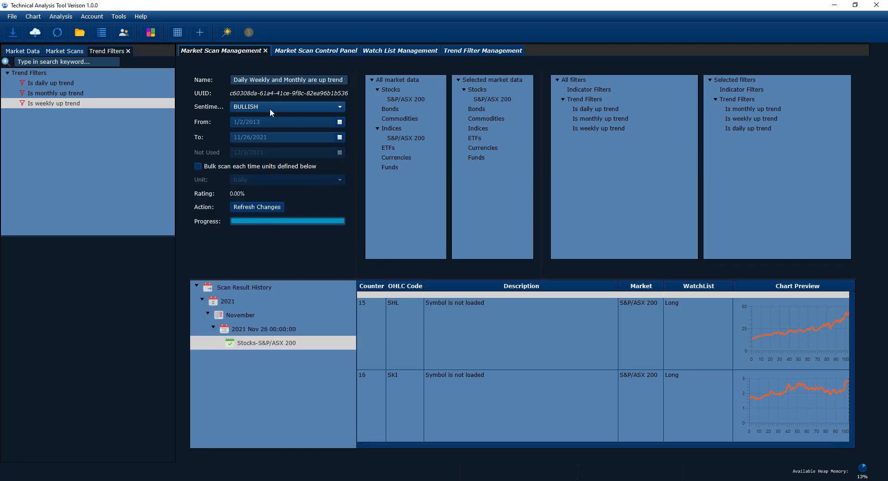
pyautogui.click(72, 51)
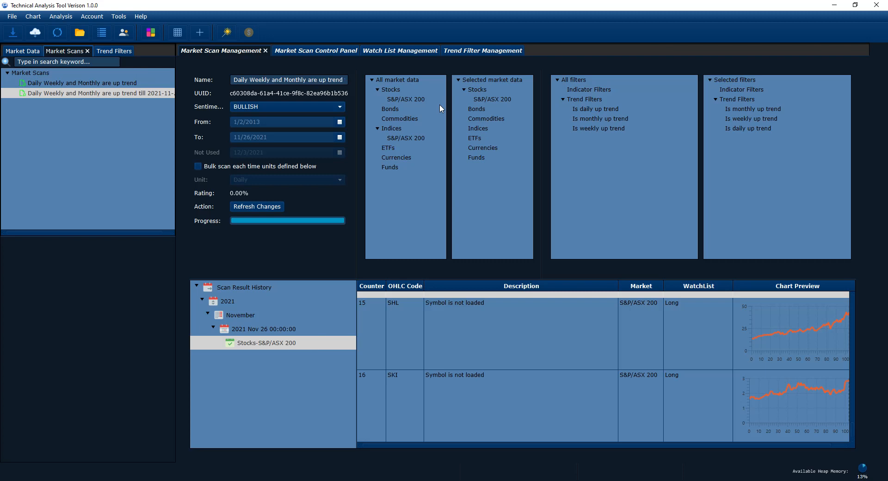
pyautogui.doubleClick(749, 109)
pyautogui.doubleClick(748, 115)
pyautogui.click(747, 110)
pyautogui.doubleClick(748, 110)
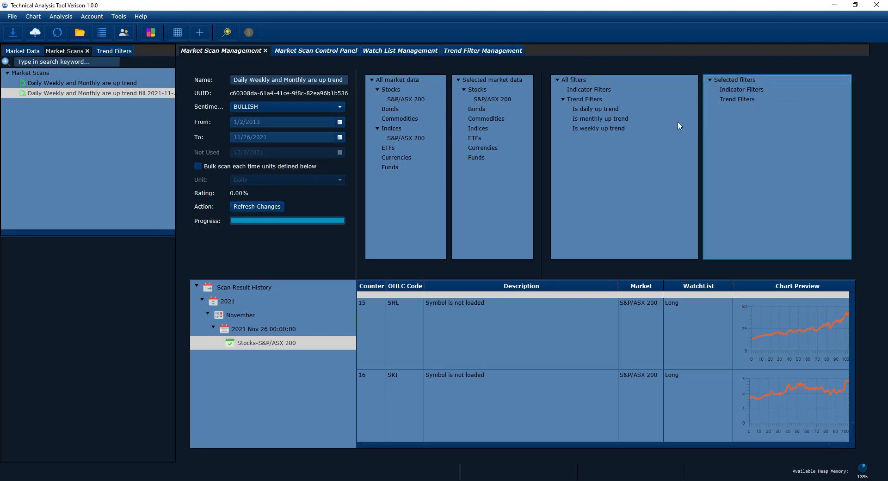
# Add the daily, monthly and weekly trend filters back to the scan's selected filters
pyautogui.doubleClick(597, 109)
pyautogui.doubleClick(585, 119)
pyautogui.doubleClick(585, 128)
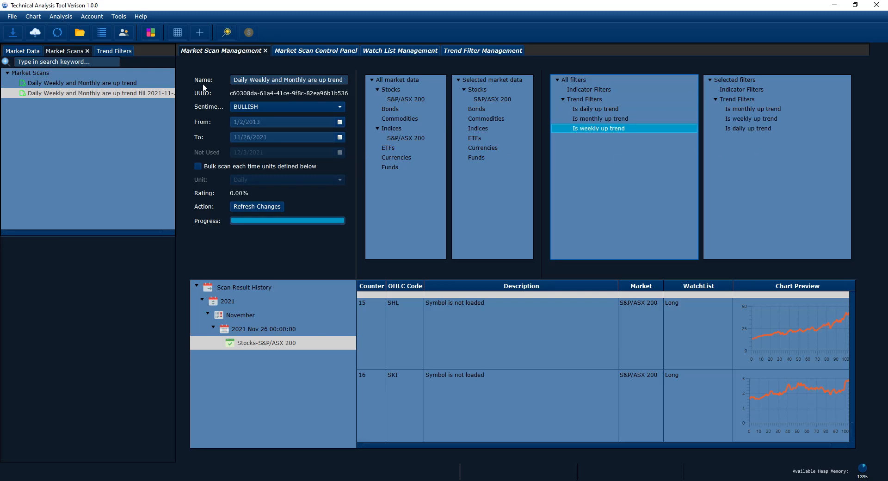
# Change the weekly trend filter's name and description to "Is weekly down trend" in Trend Filter Management
pyautogui.click(463, 51)
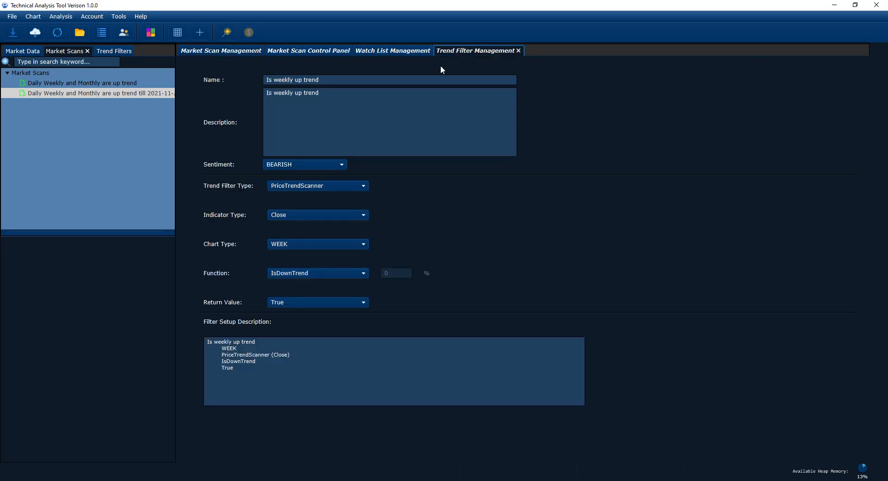
pyautogui.click(299, 80)
pyautogui.doubleClick(299, 80)
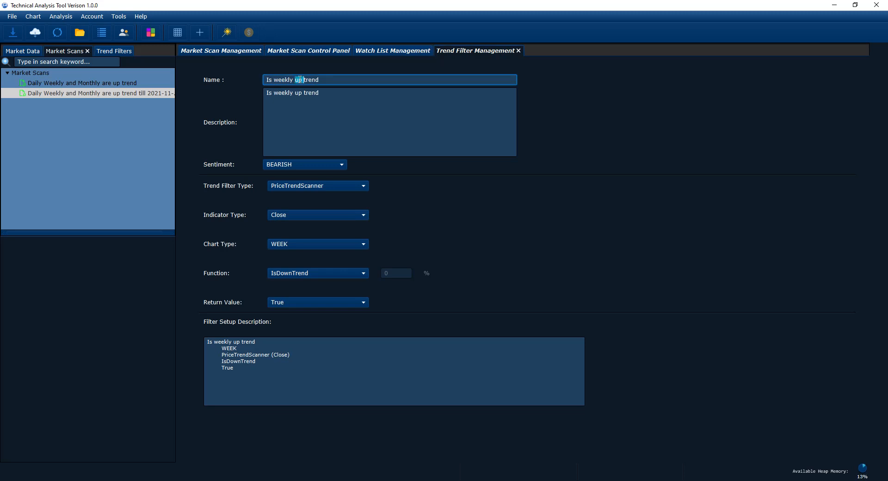
pyautogui.write('down')
pyautogui.doubleClick(304, 79)
pyautogui.hotkey('ctrl', 'c')
pyautogui.doubleClick(298, 93)
pyautogui.hotkey('ctrl', 'v')
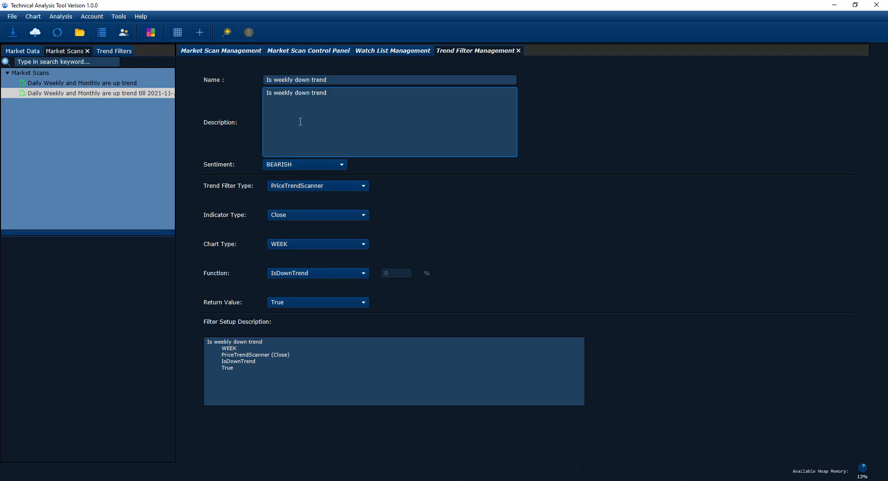
# Change the monthly trend filter's name and description to "Is monthly down trend"
pyautogui.click(64, 85)
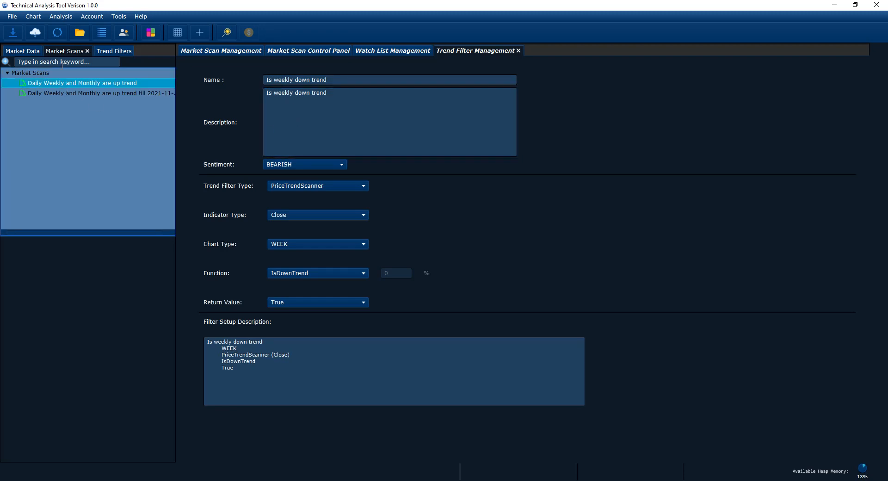
pyautogui.click(100, 51)
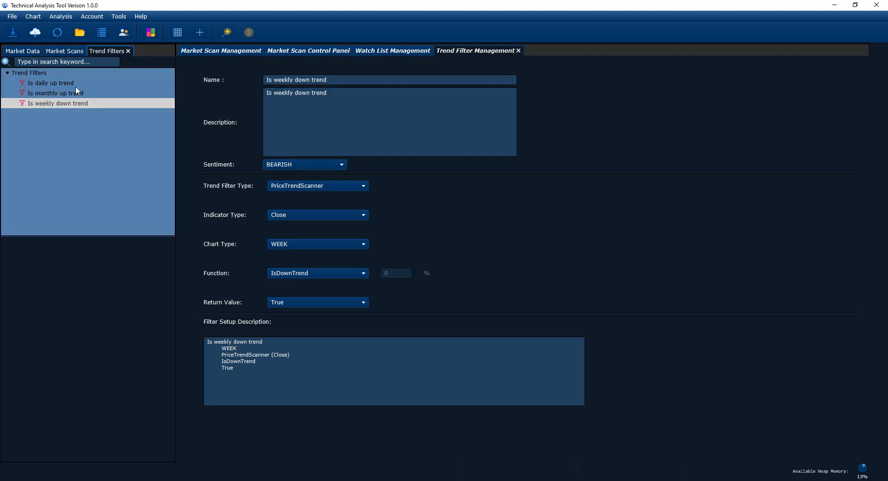
pyautogui.click(58, 105)
pyautogui.click(58, 94)
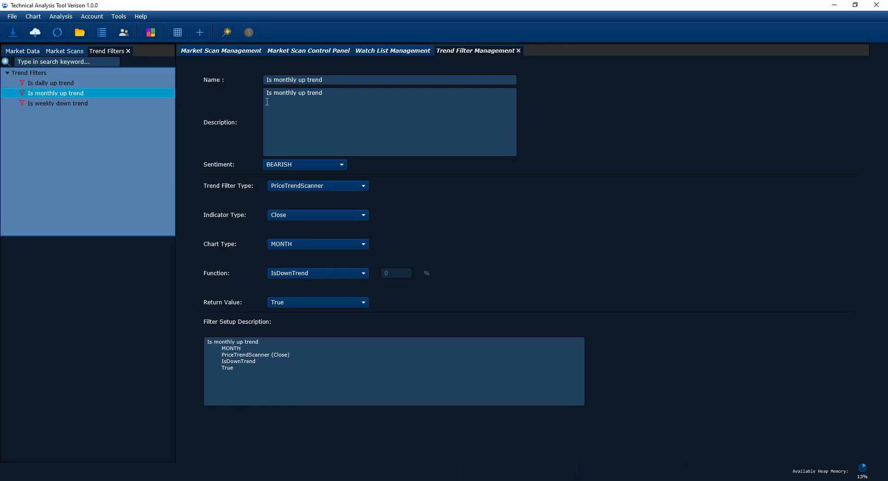
pyautogui.doubleClick(292, 81)
pyautogui.doubleClick(303, 80)
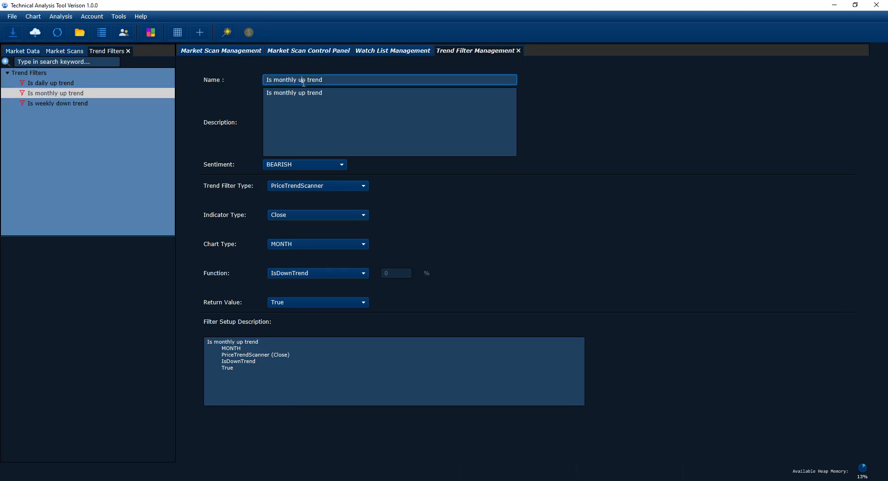
pyautogui.write('down')
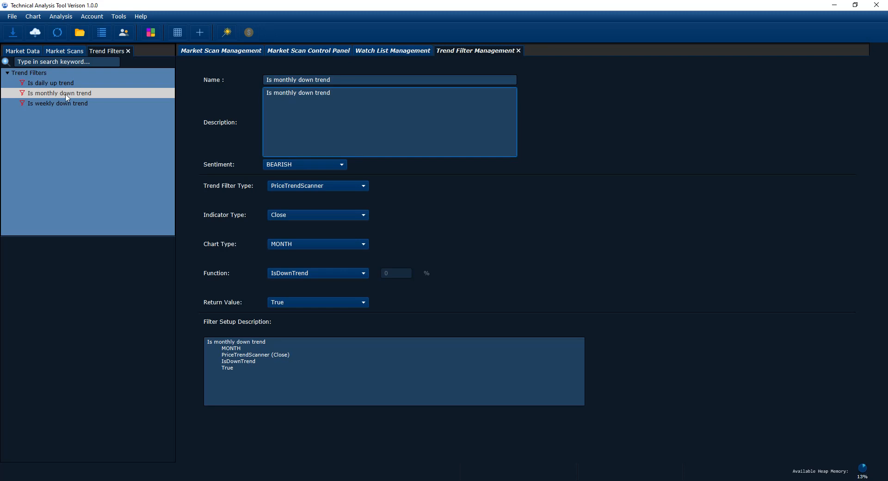
# Change the daily trend filter's name and description to "Is daily down trend"
pyautogui.click(59, 85)
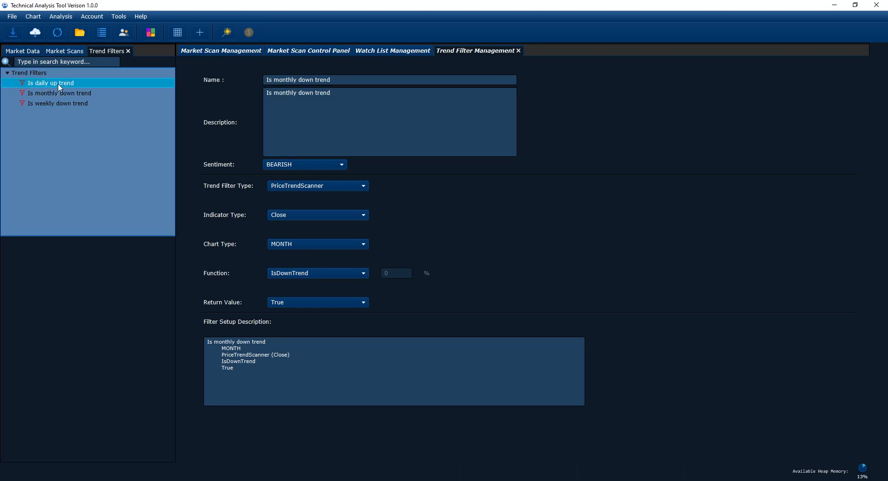
pyautogui.doubleClick(292, 80)
pyautogui.write('down')
pyautogui.click(293, 92)
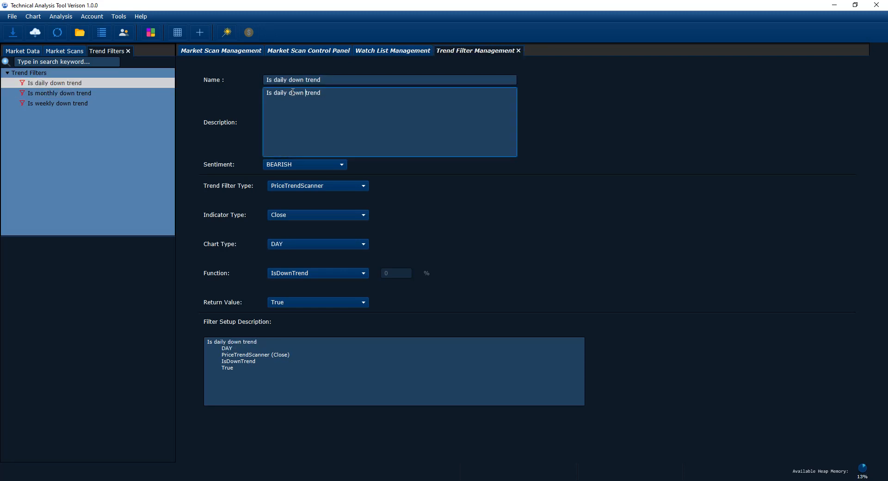
# Refresh the market scan's settings and check the renamed down trend filters among its selected filters
pyautogui.click(104, 134)
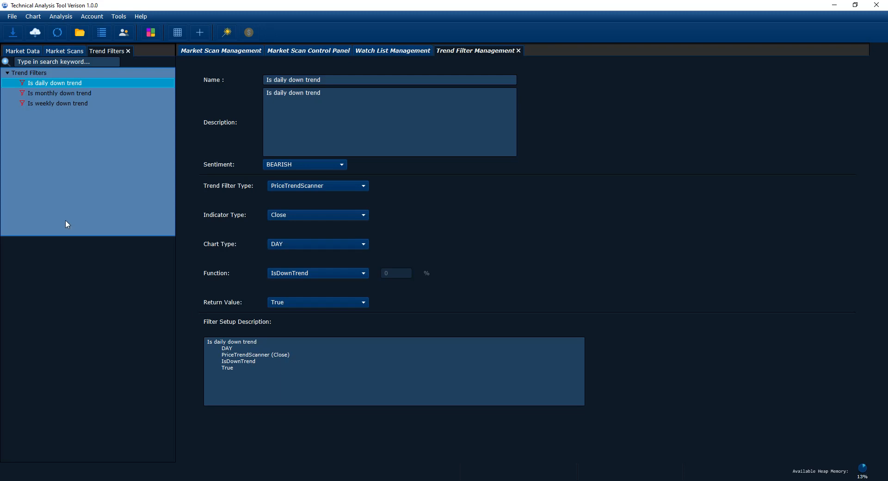
pyautogui.click(234, 51)
pyautogui.click(275, 208)
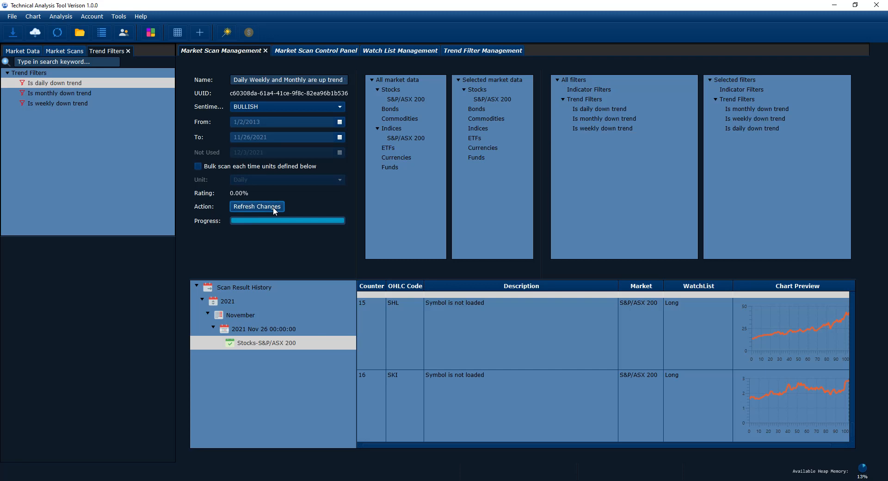
pyautogui.click(749, 112)
pyautogui.press('Down')
pyautogui.press('Down')
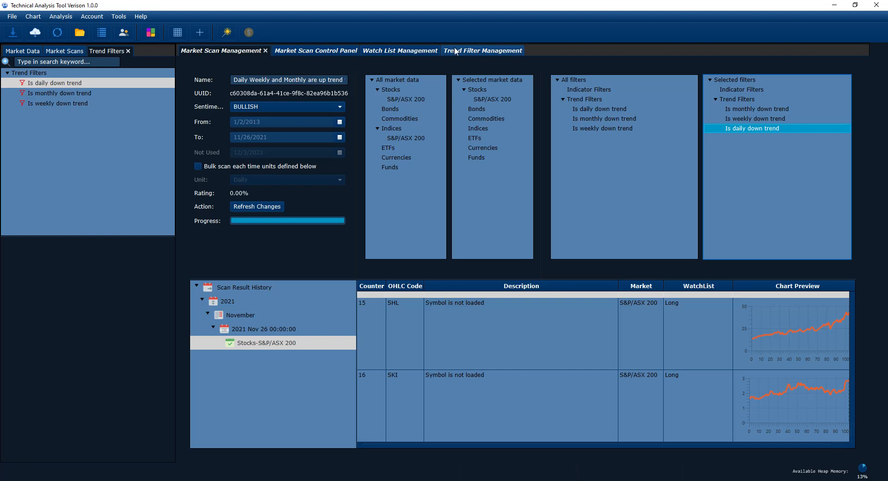
# Start the "Daily Weekly and Monthly are up trend till 2021-11-26" scan with the down trend filters and accept its reviewed settings
pyautogui.click(299, 51)
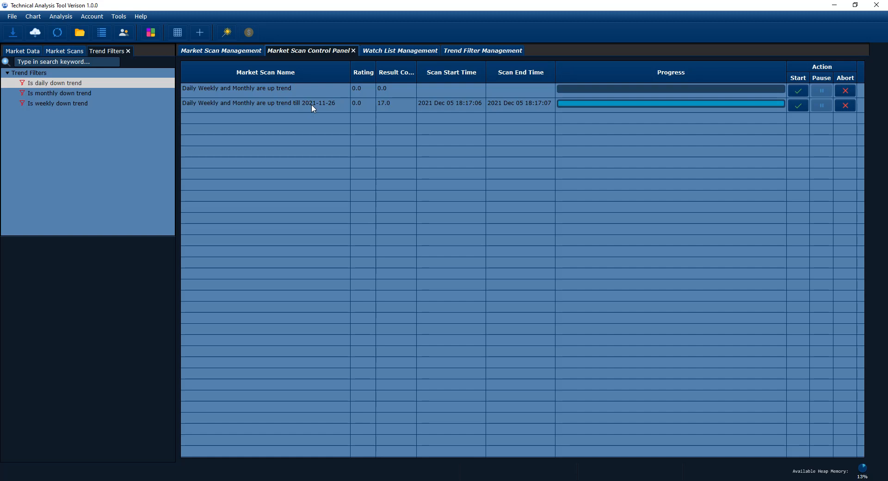
pyautogui.click(792, 108)
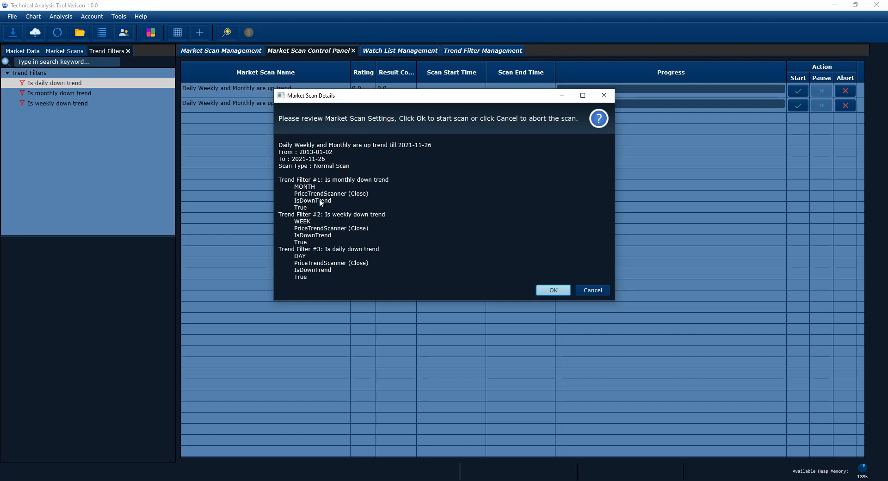
pyautogui.click(552, 290)
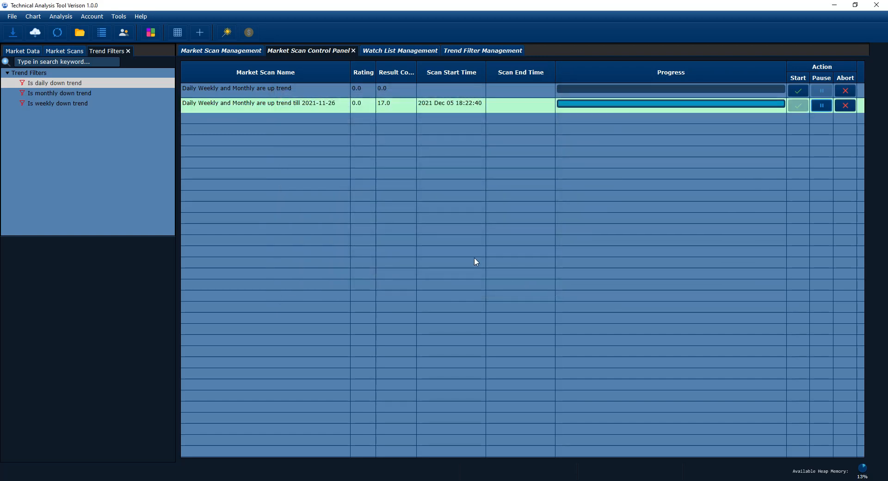
# Refresh the market scan and load the Stocks-S&P/ASX 200 results for 2021 Nov 26 from the scan result history
pyautogui.click(233, 52)
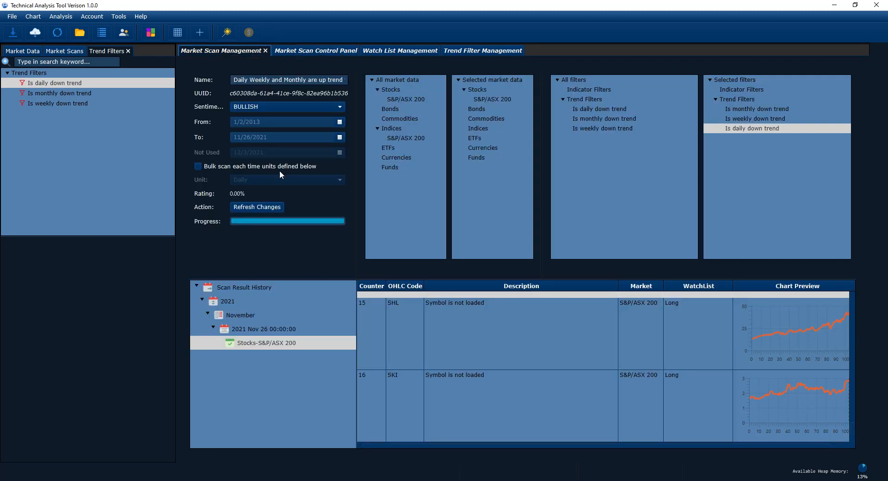
pyautogui.click(277, 207)
pyautogui.rightClick(268, 329)
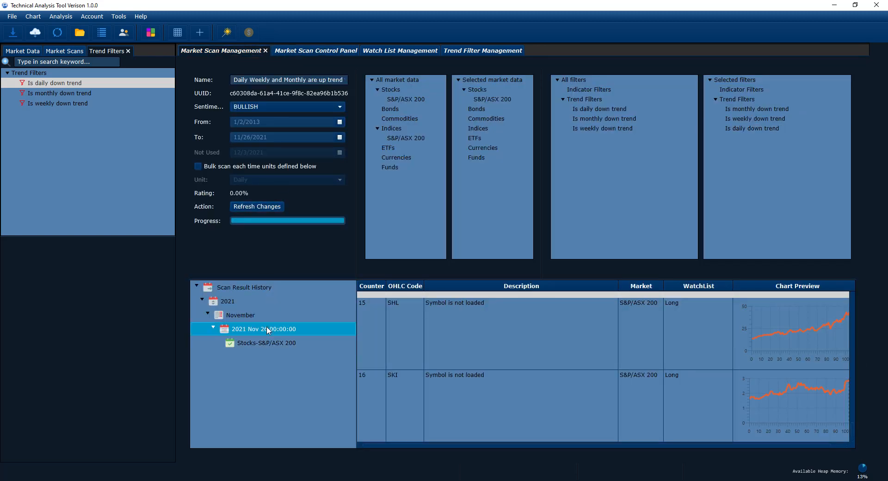
pyautogui.click(286, 336)
pyautogui.click(284, 342)
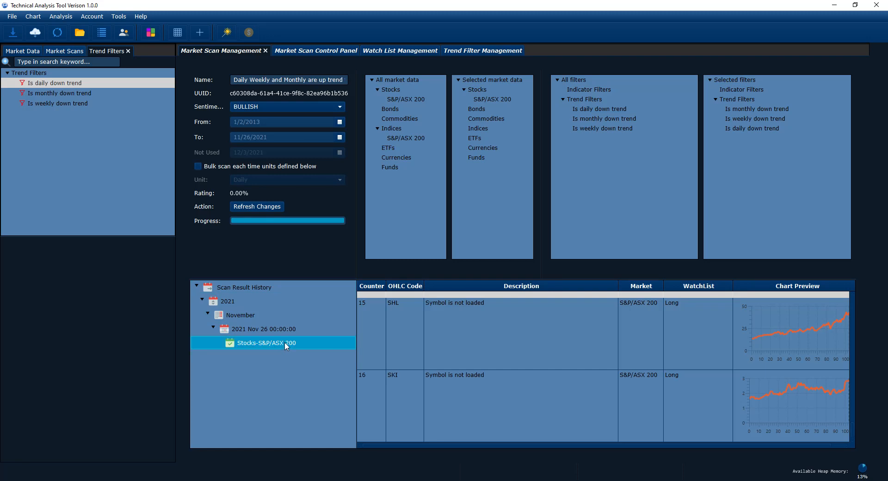
# Enlarge the scan results table, place a widened Chart Preview column beside OHLC Code, and review the charts of the matched stocks
pyautogui.moveTo(399, 278); pyautogui.dragTo(399, 192)
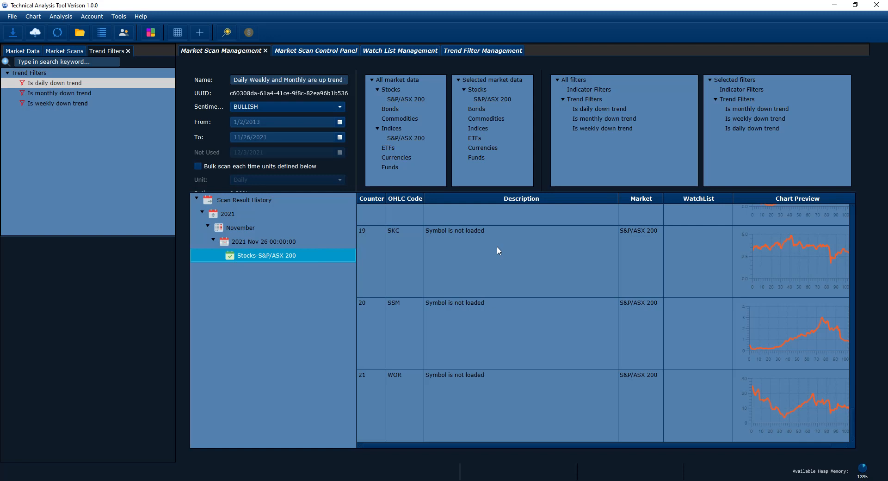
pyautogui.scroll(10, 763, 304)
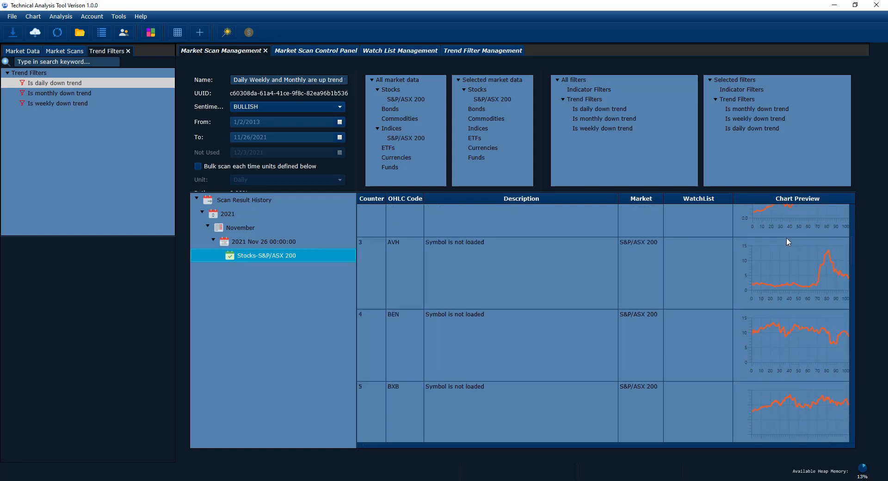
pyautogui.moveTo(785, 200); pyautogui.dragTo(675, 83)
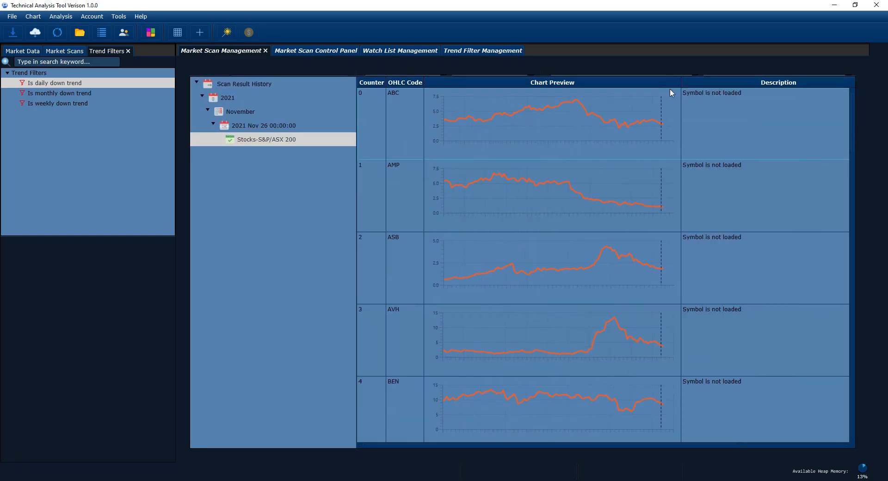
pyautogui.scroll(-4, 603, 127)
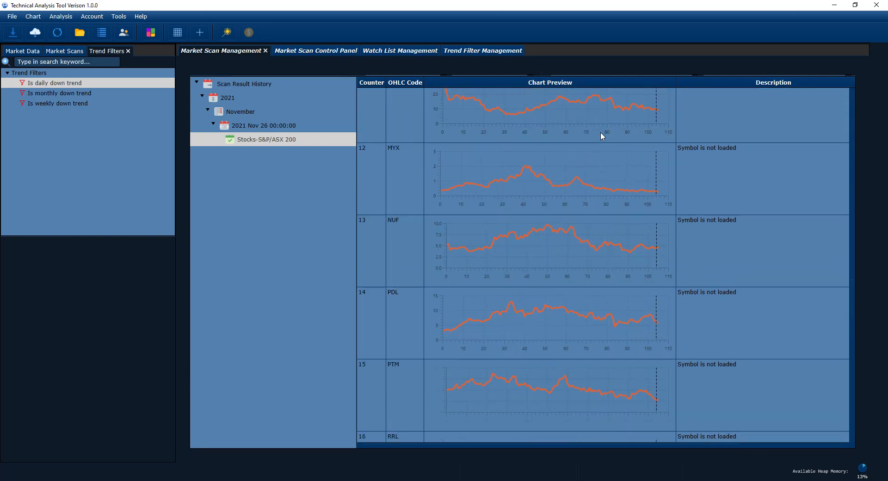
pyautogui.scroll(-3, 601, 131)
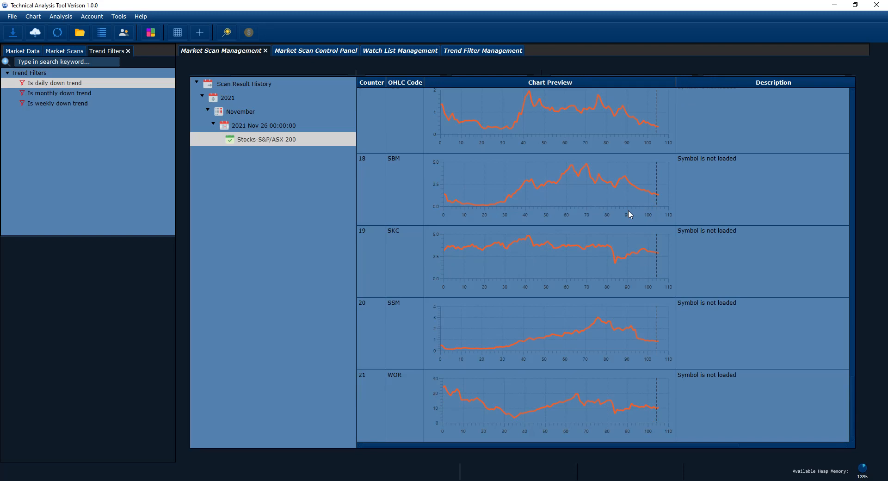
# Add all scan result stocks to the short watch list
pyautogui.scroll(3, 628, 211)
pyautogui.rightClick(590, 123)
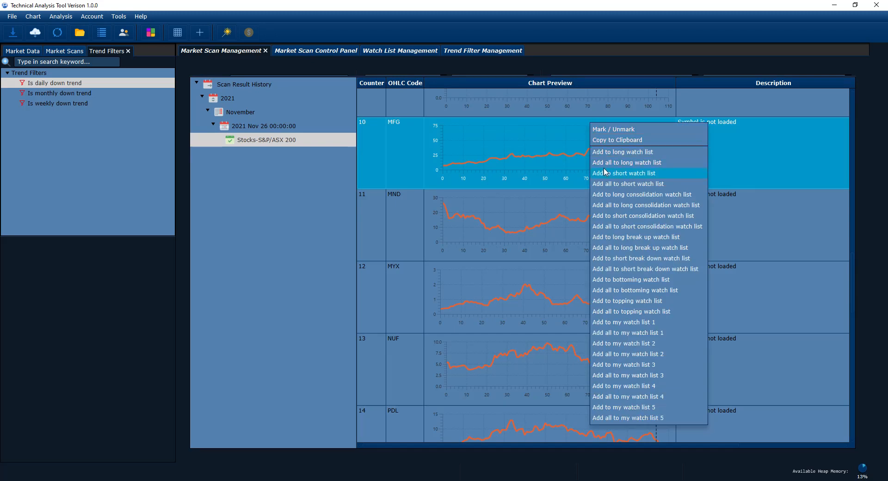
pyautogui.click(633, 184)
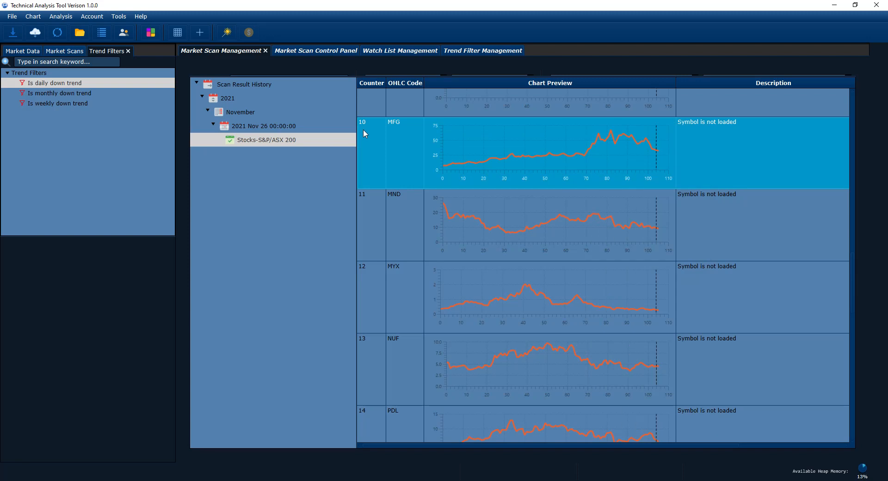
# Show the Short watch list in Watch List Management
pyautogui.click(301, 50)
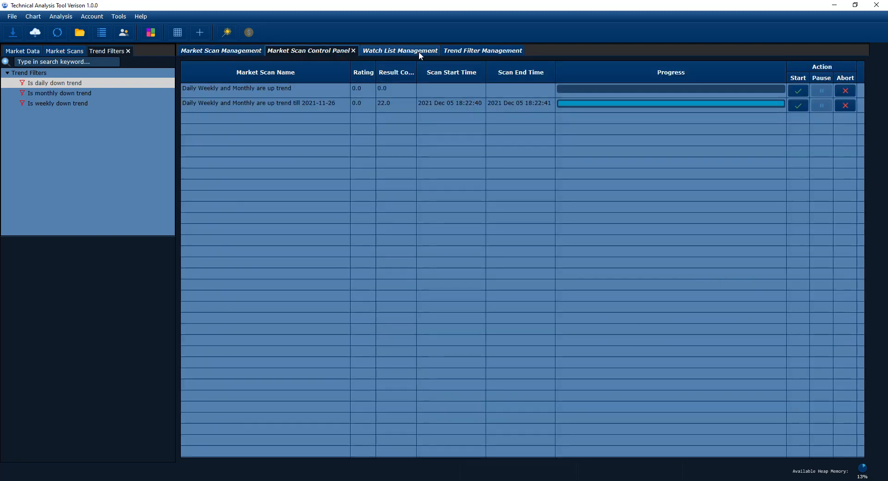
pyautogui.click(478, 50)
pyautogui.click(399, 51)
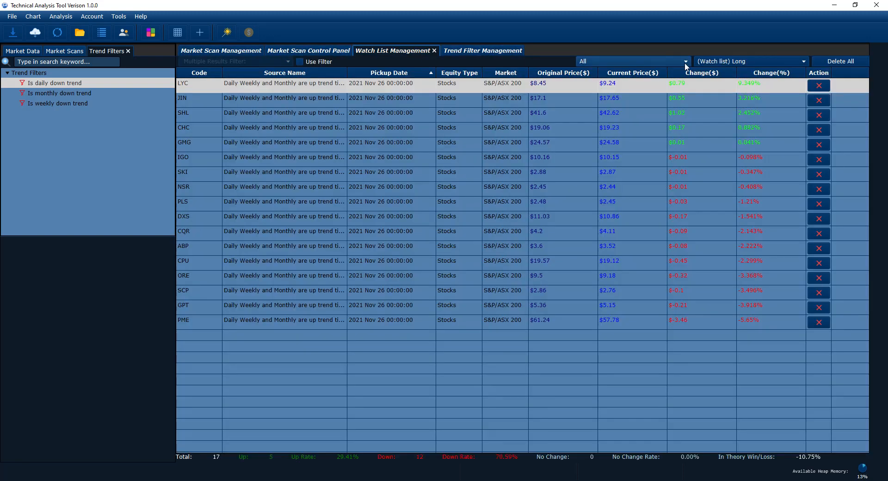
pyautogui.click(708, 63)
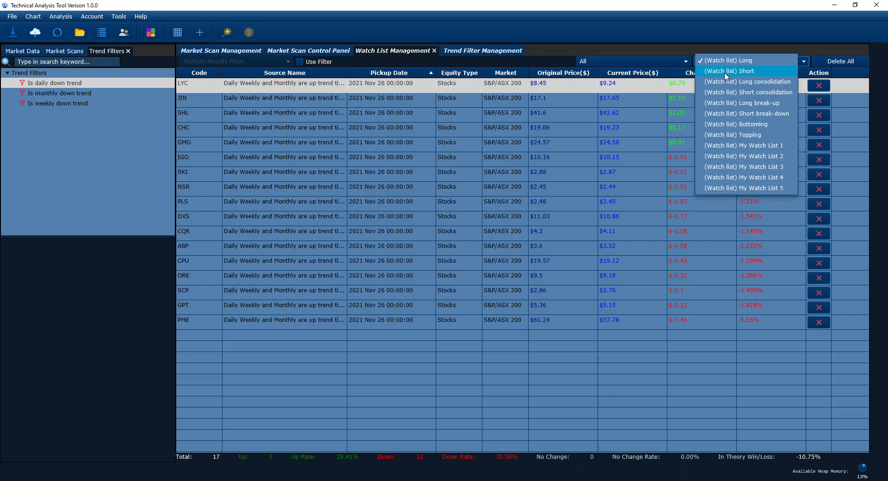
pyautogui.click(726, 74)
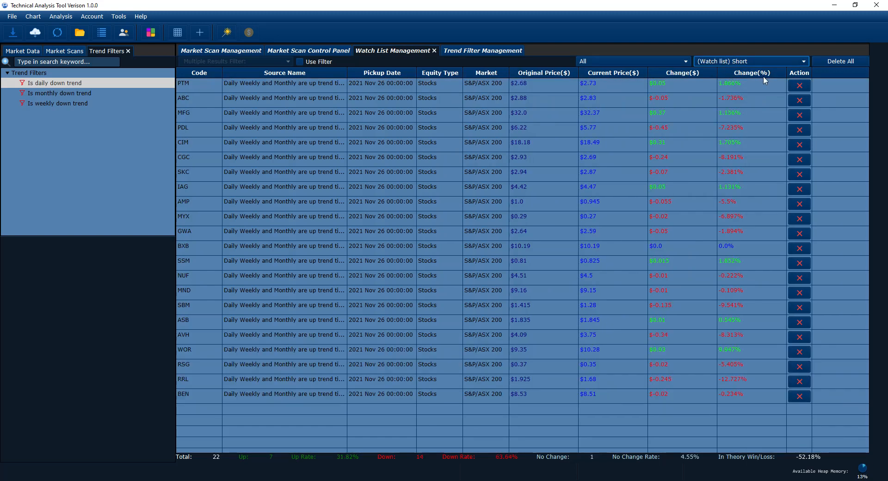
# Sort the short watch list by Change(%) in descending order and widen the Source Name column to show full scan names
pyautogui.click(748, 73)
pyautogui.click(748, 73)
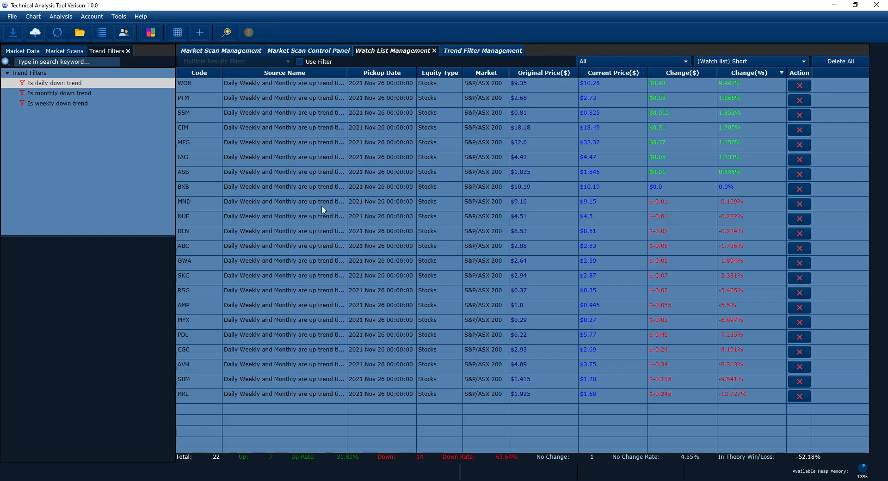
pyautogui.moveTo(344, 171)
pyautogui.moveTo(346, 72); pyautogui.dragTo(388, 72)
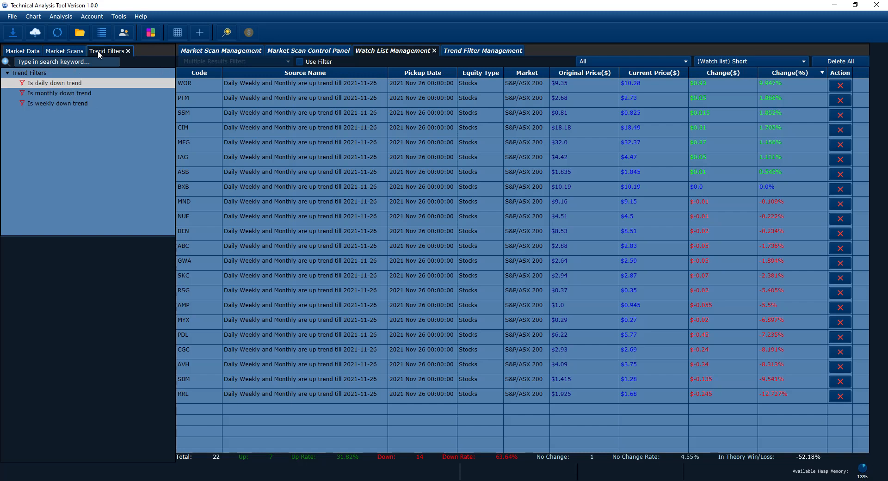
# Look through the market data and market scan lists, and select the "Is daily down trend" filter in the trend filters list
pyautogui.click(22, 51)
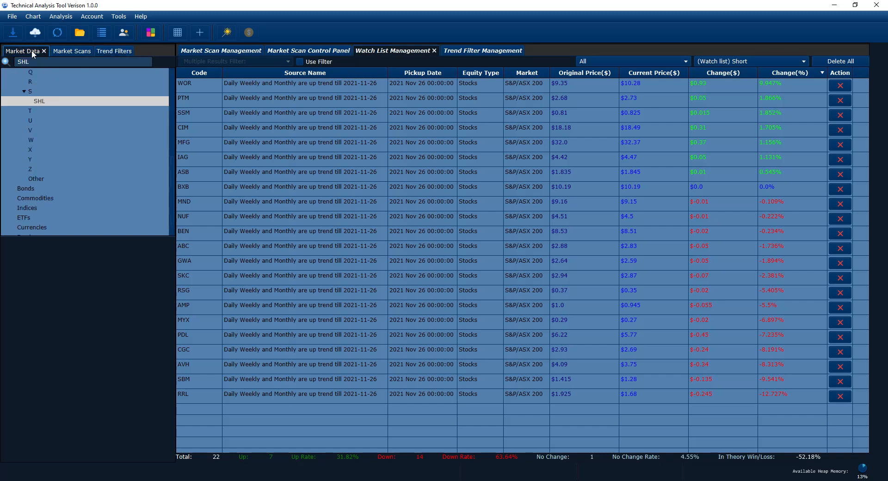
pyautogui.click(83, 50)
pyautogui.click(108, 51)
pyautogui.click(75, 85)
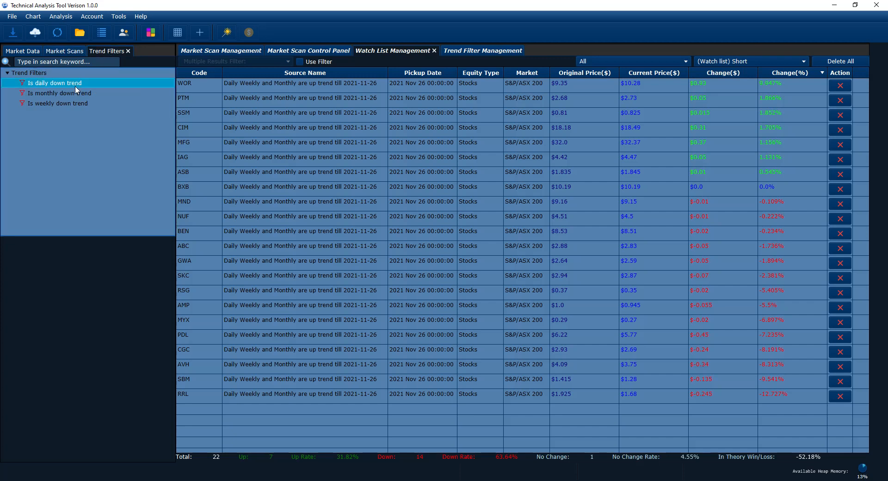